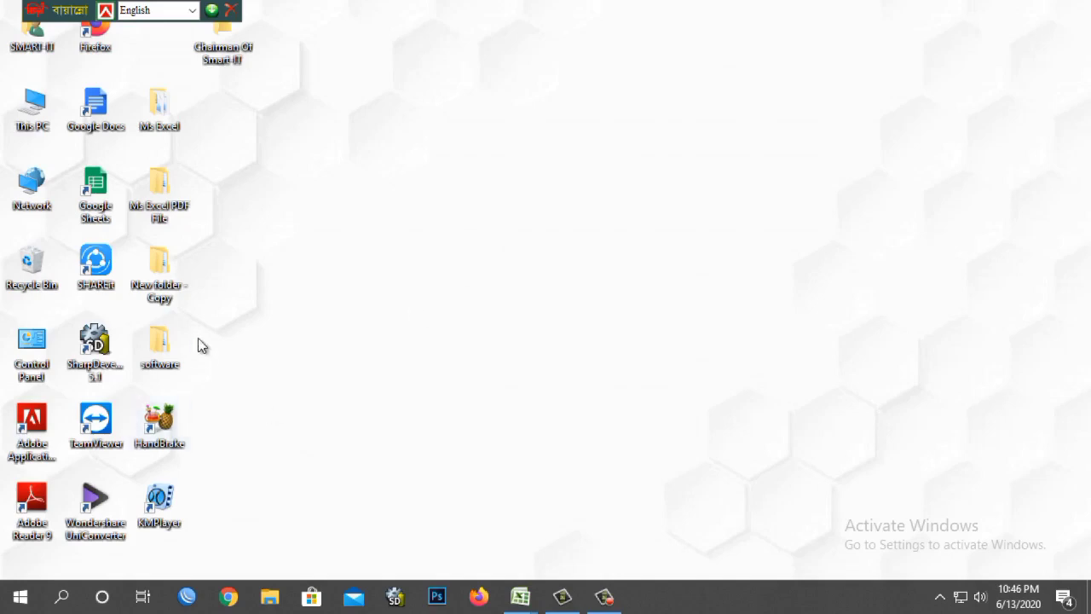
# - Open the Bank FDR PDF from the Lecture 03 folder inside Ms Excel PDF File > Excel PDF
pyautogui.doubleClick(175, 210)
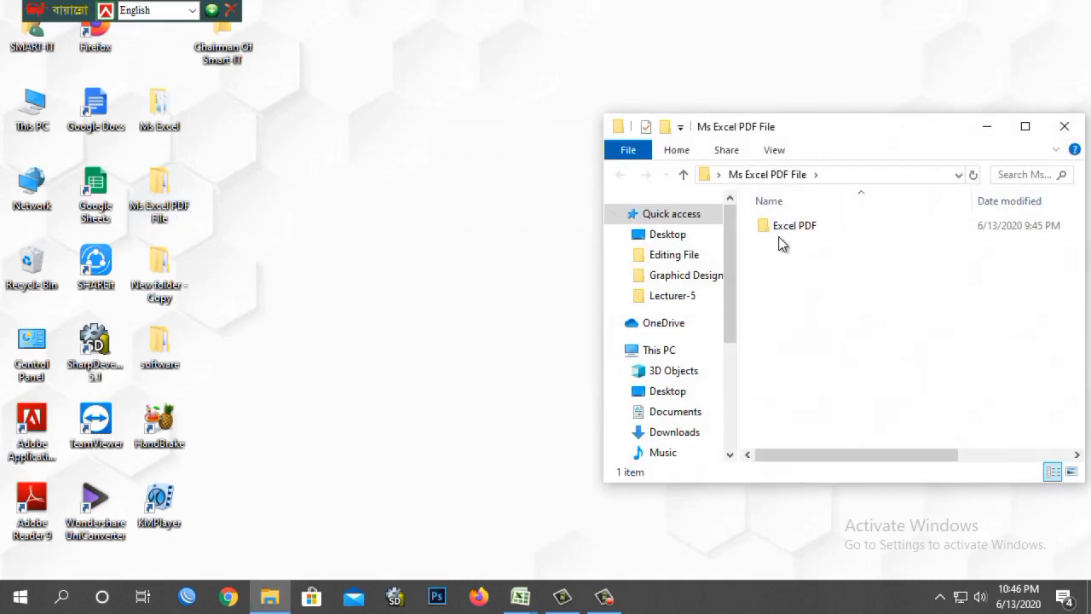
pyautogui.doubleClick(784, 228)
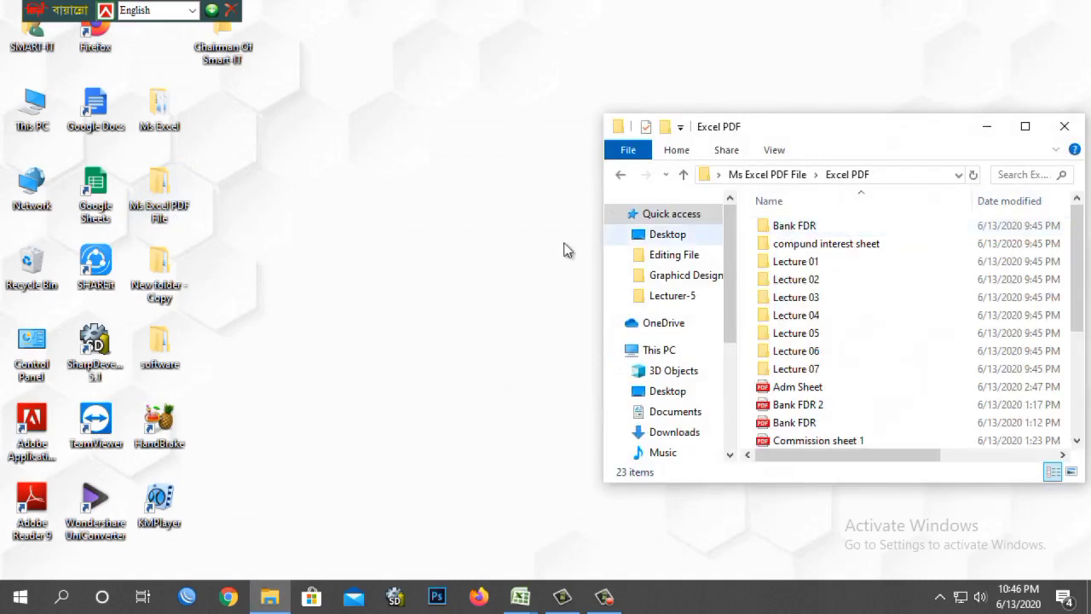
pyautogui.doubleClick(797, 298)
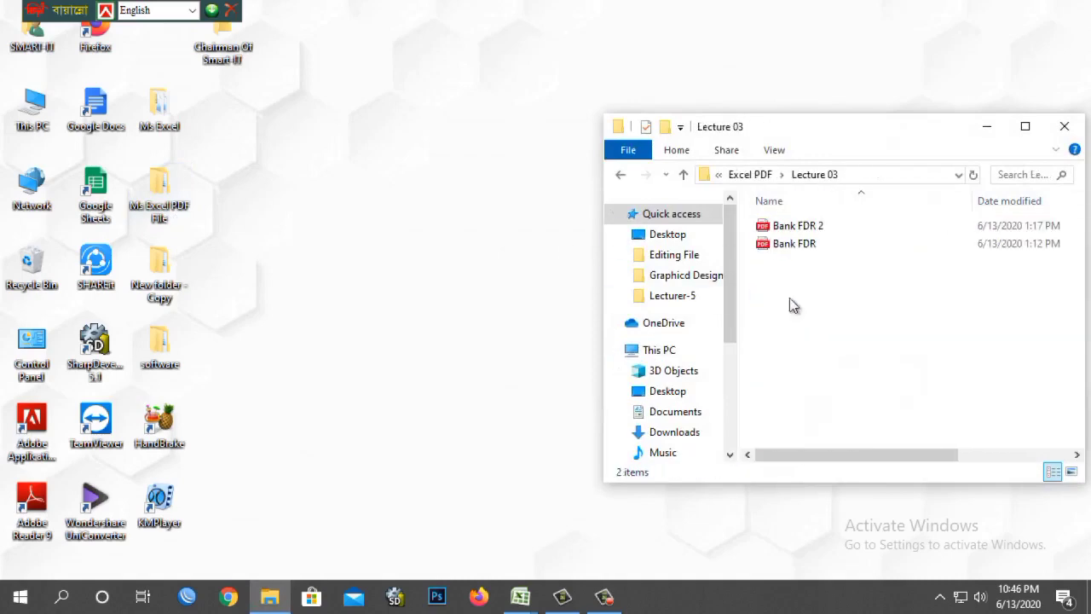
pyautogui.doubleClick(805, 246)
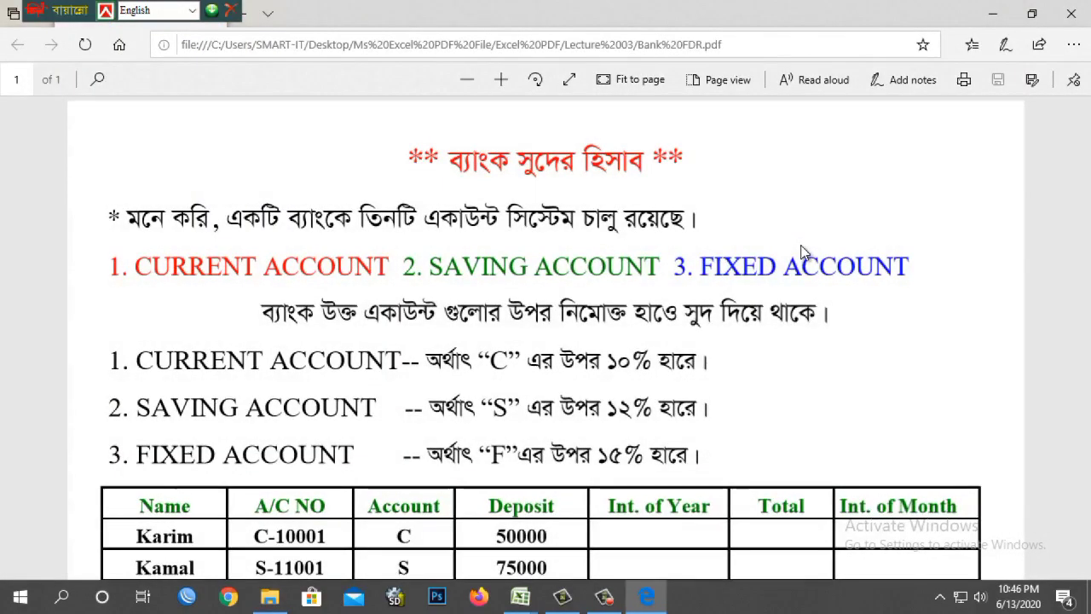
# - Examine the interest rates given for current, saving and fixed accounts and the first deposit in the table
pyautogui.scroll(-5, 800, 255)
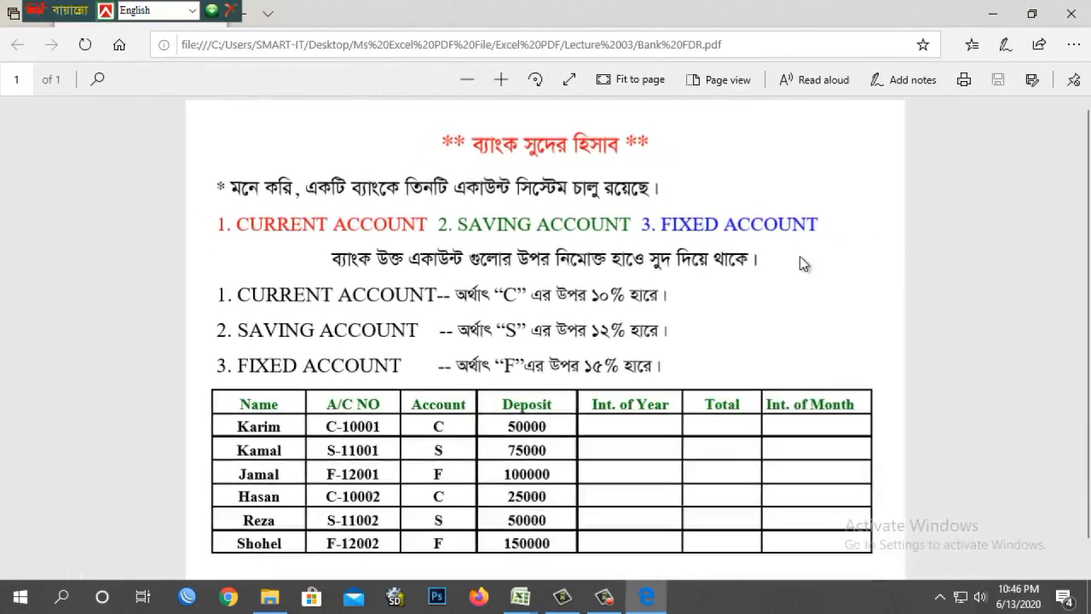
pyautogui.scroll(-2, 799, 257)
pyautogui.scroll(2, 798, 261)
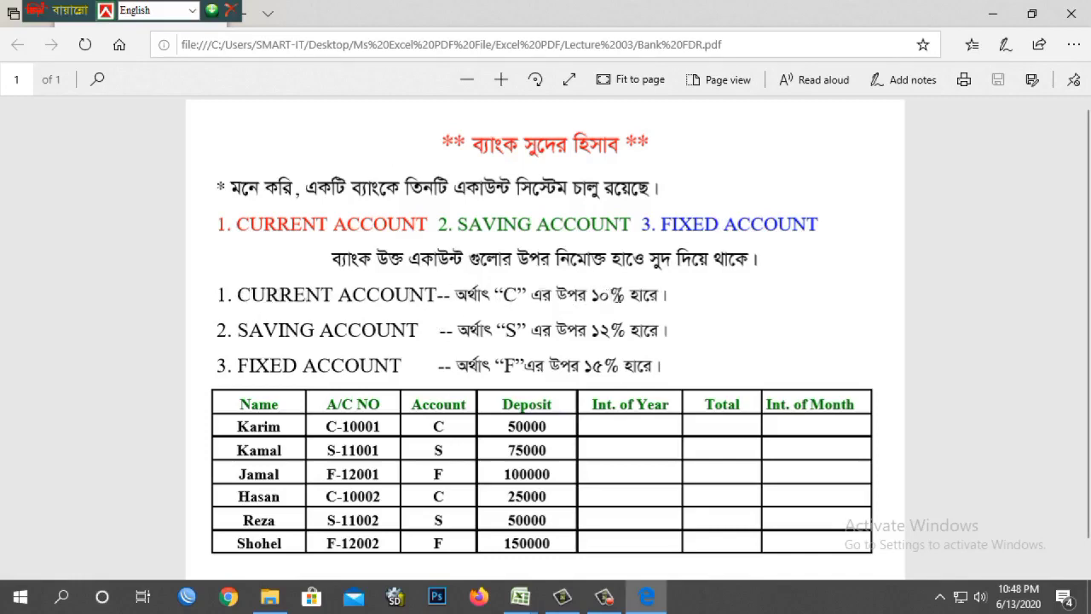
pyautogui.moveTo(621, 296); pyautogui.dragTo(592, 297)
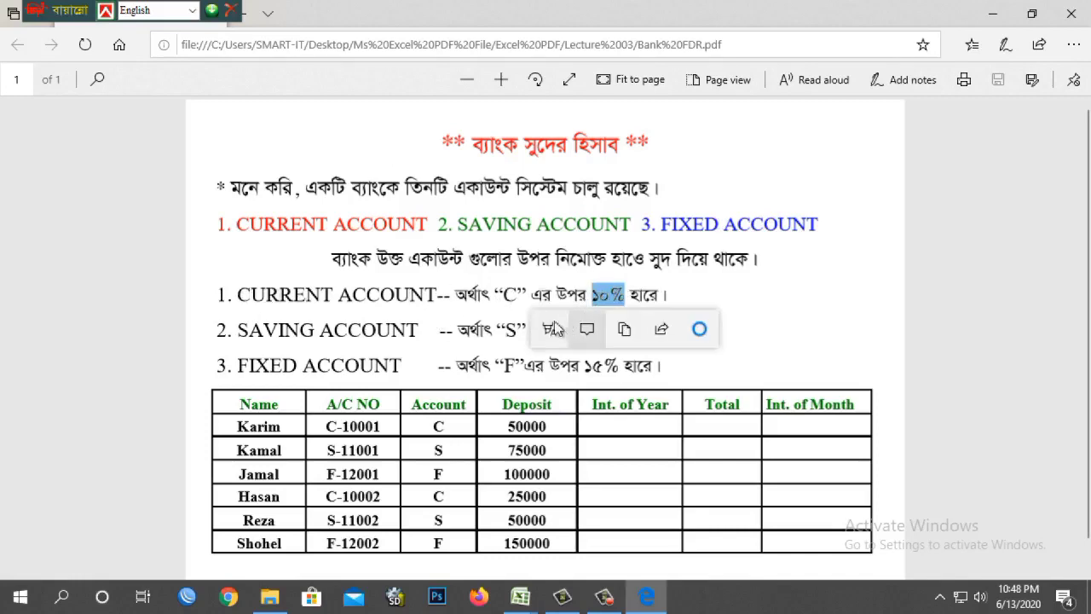
pyautogui.click(656, 298)
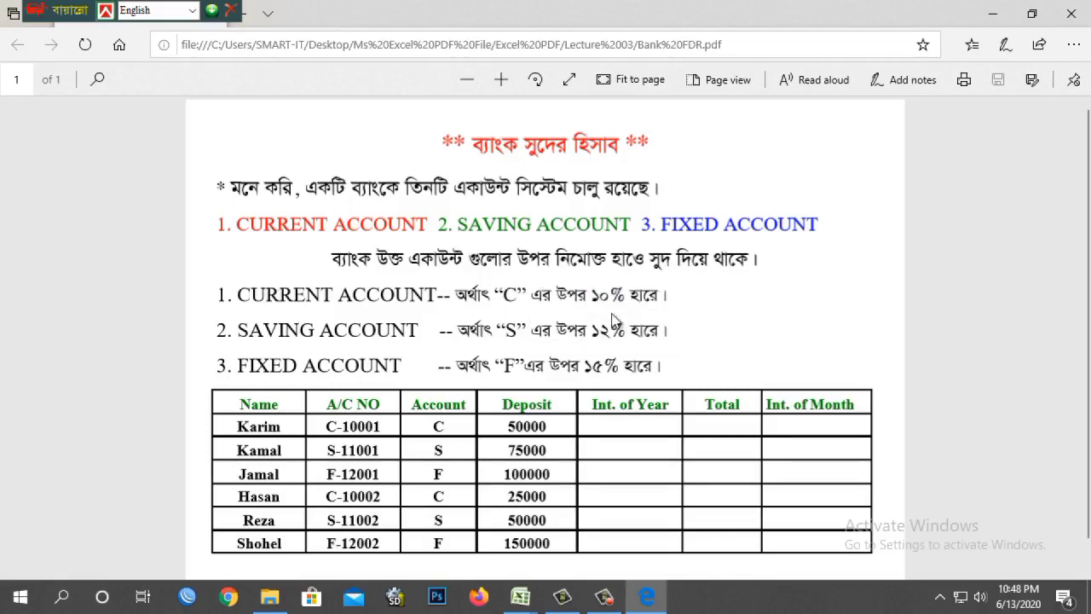
pyautogui.doubleClick(272, 330)
pyautogui.moveTo(376, 339); pyautogui.dragTo(413, 340)
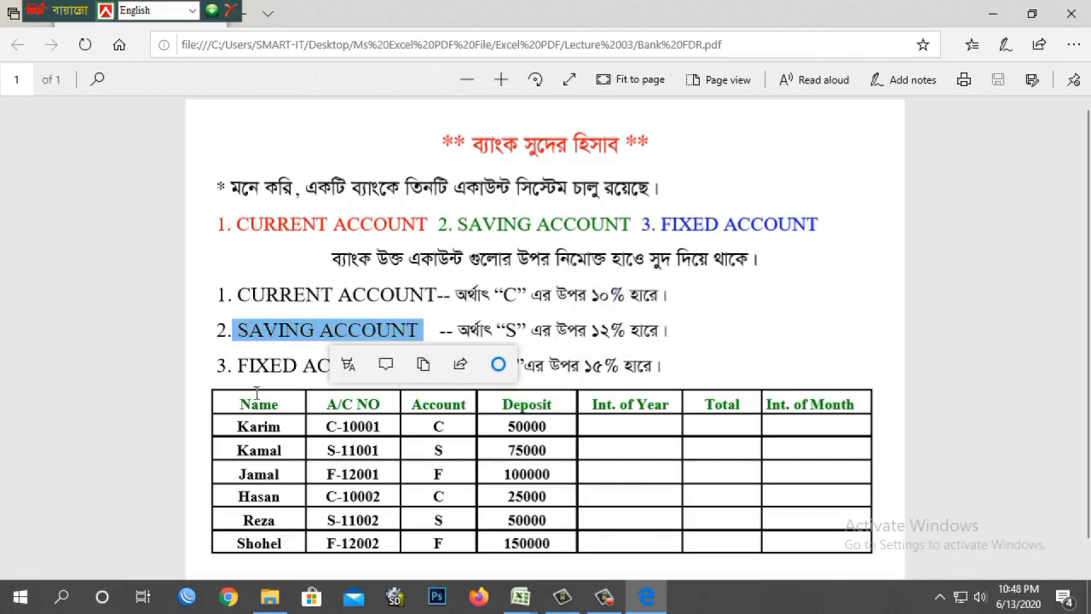
pyautogui.moveTo(669, 330); pyautogui.dragTo(591, 332)
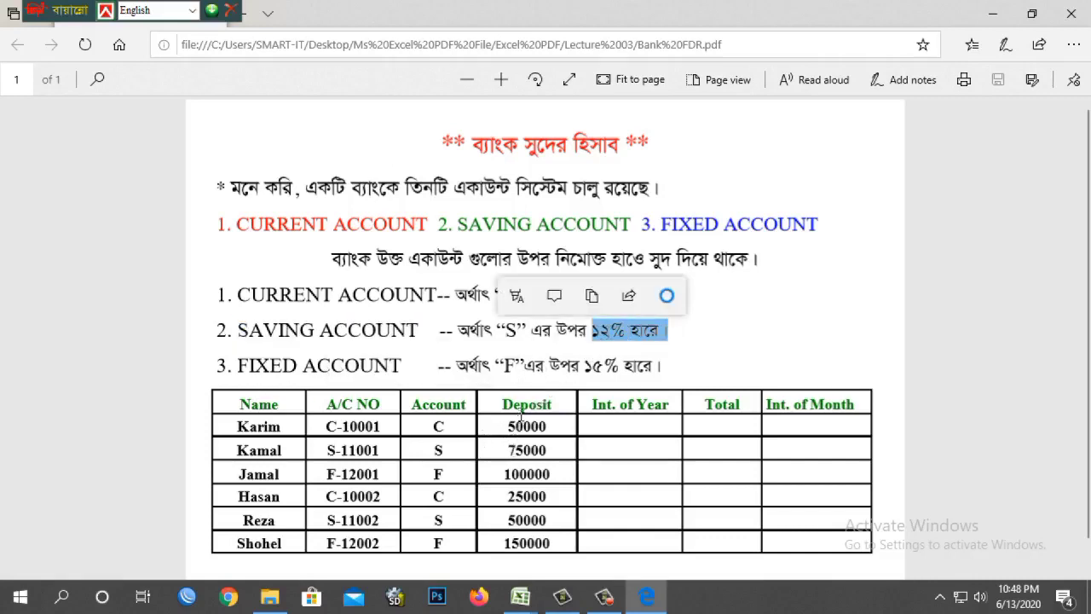
pyautogui.moveTo(224, 371); pyautogui.dragTo(406, 375)
pyautogui.click(653, 378)
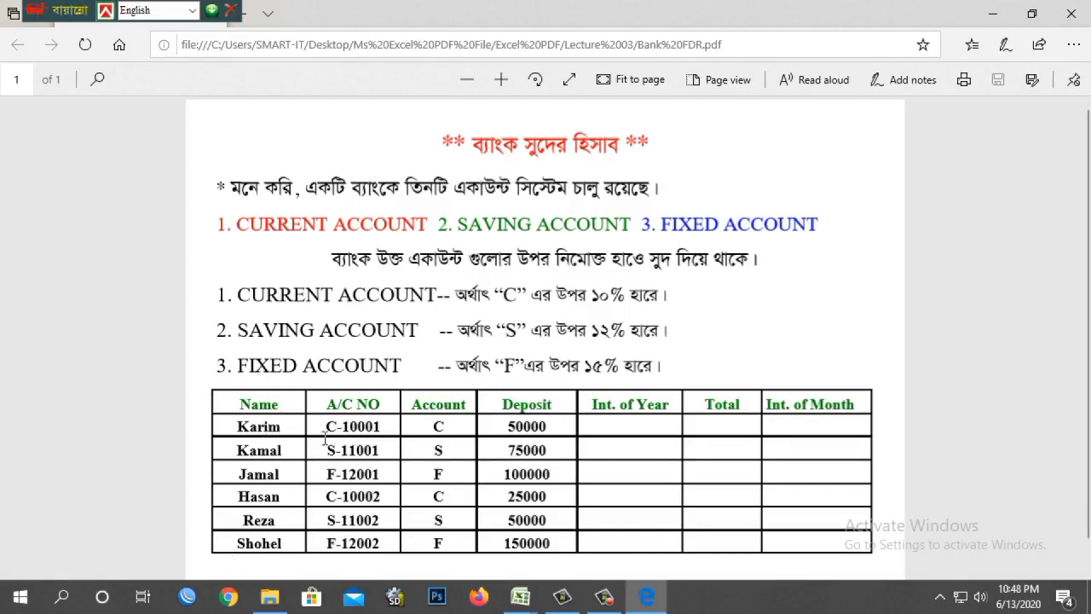
pyautogui.moveTo(550, 424); pyautogui.dragTo(496, 430)
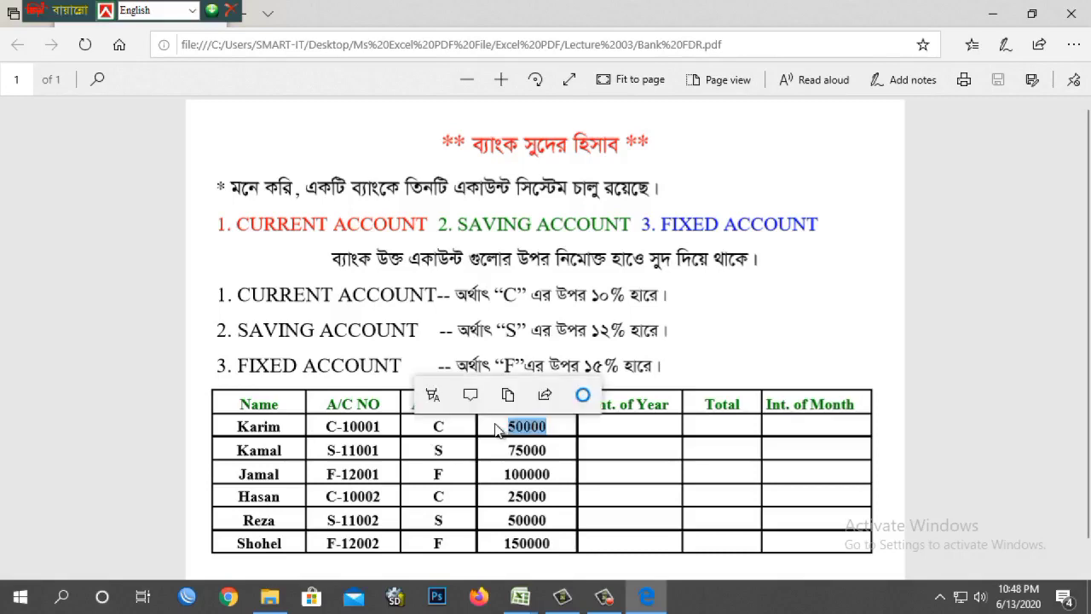
pyautogui.click(628, 426)
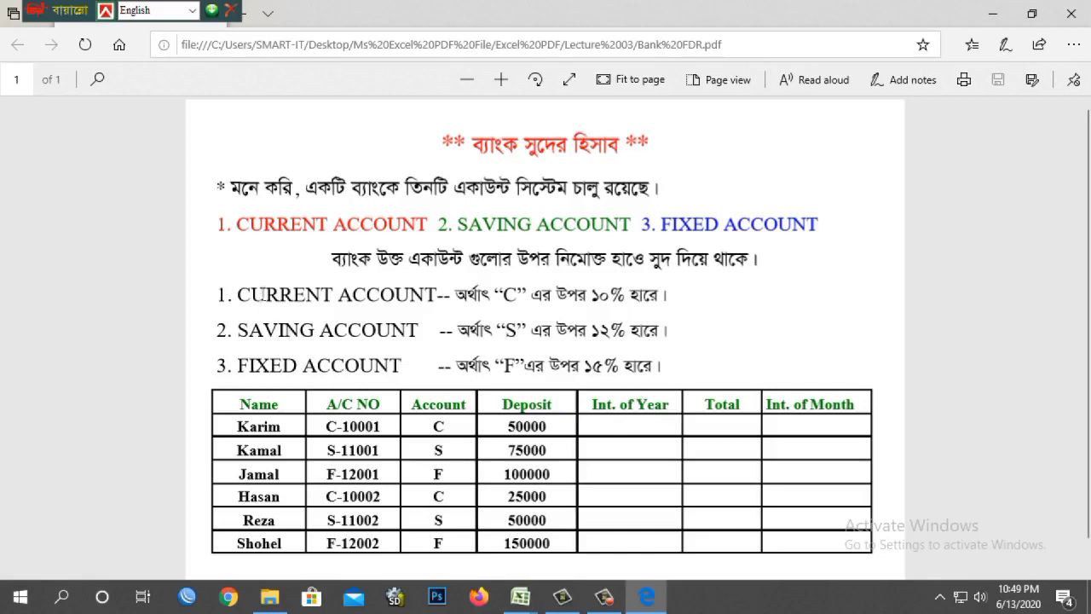
# - Examine which letter code stands for the current, saving and fixed account types
pyautogui.moveTo(334, 294); pyautogui.dragTo(379, 291)
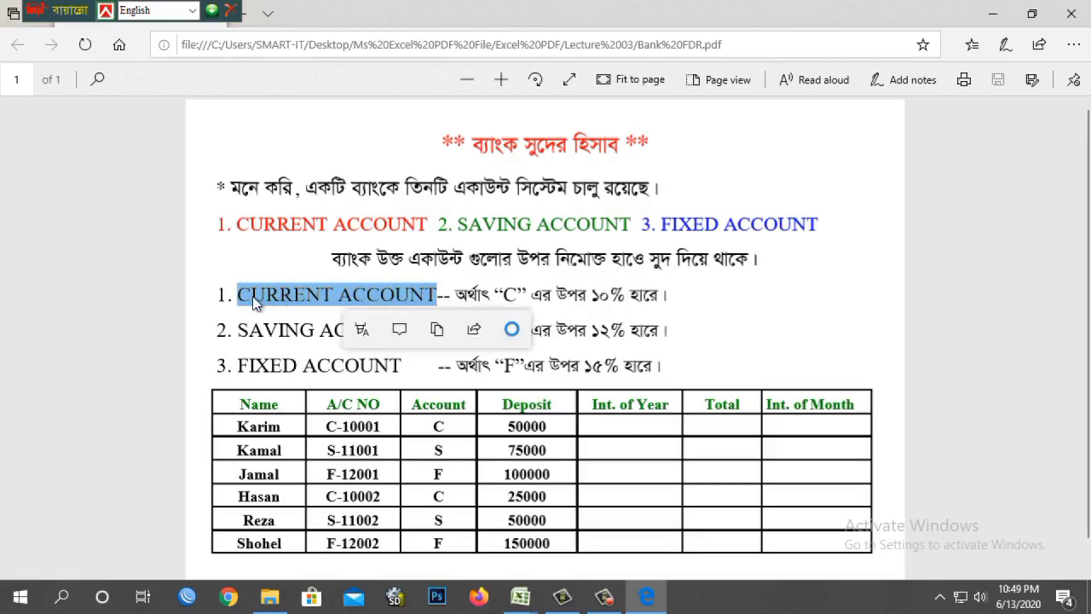
pyautogui.click(341, 298)
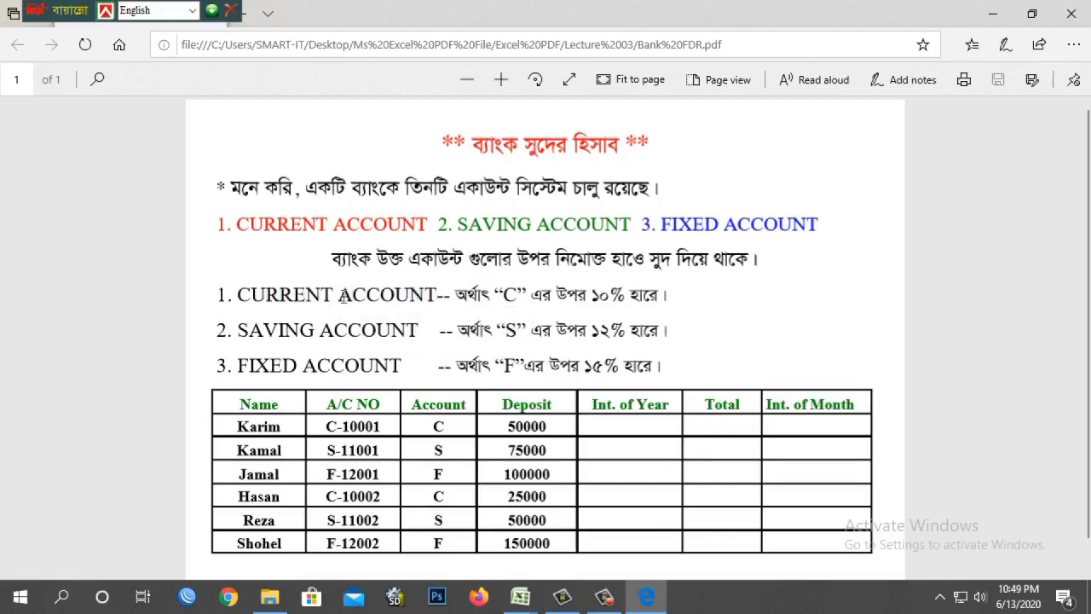
pyautogui.moveTo(495, 295); pyautogui.dragTo(521, 294)
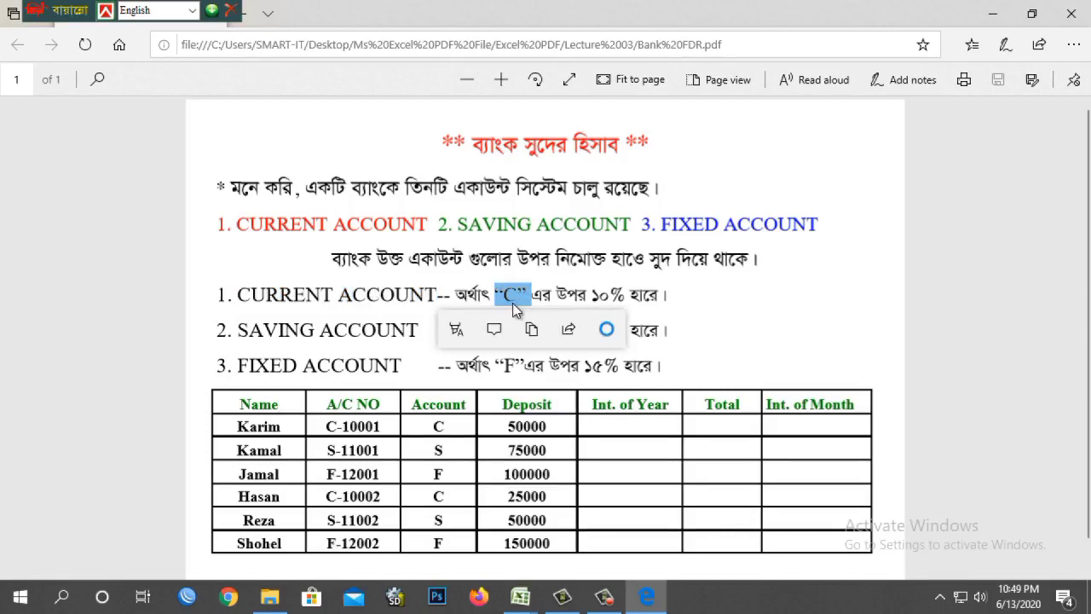
pyautogui.click(309, 336)
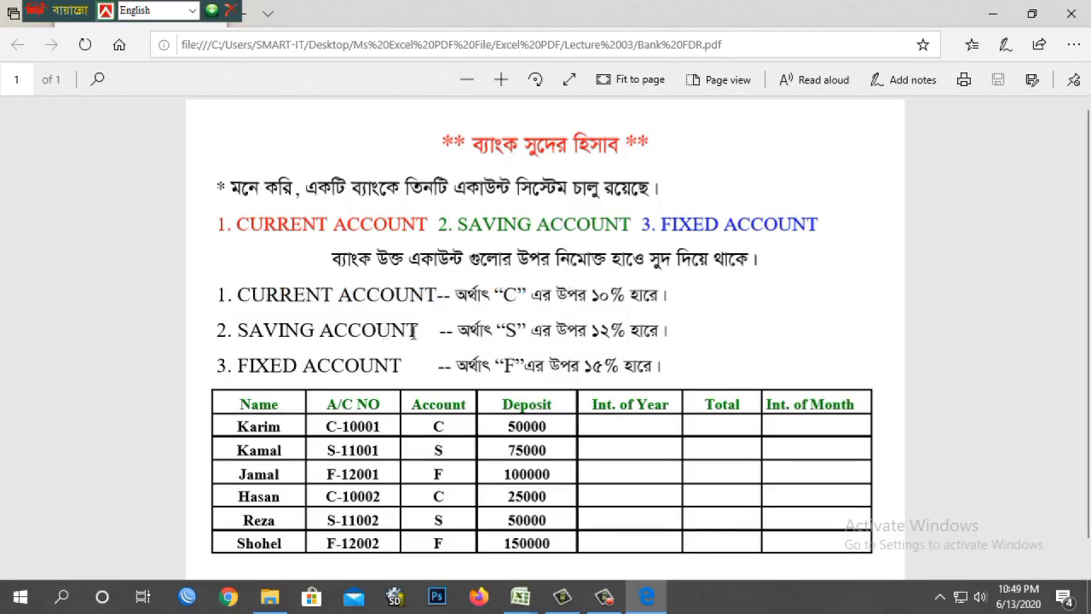
pyautogui.moveTo(497, 331); pyautogui.dragTo(526, 331)
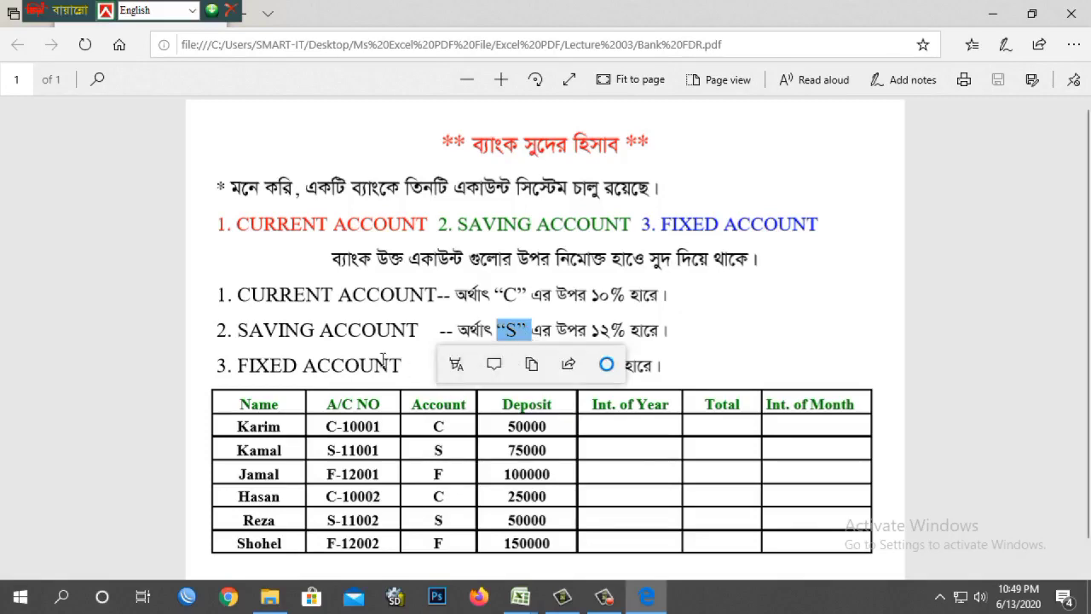
pyautogui.click(358, 362)
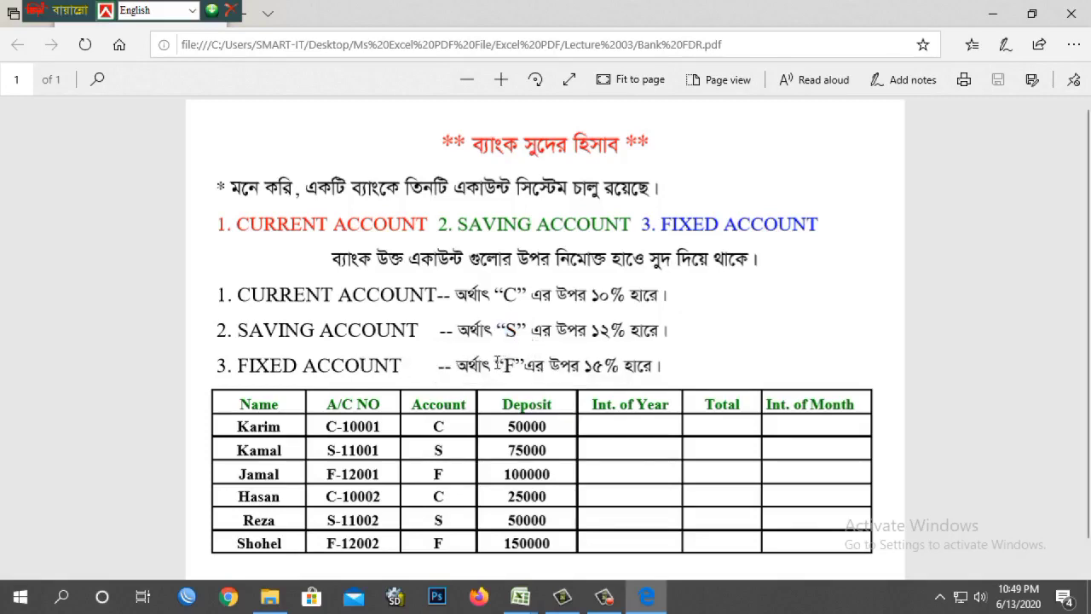
pyautogui.moveTo(506, 364); pyautogui.dragTo(521, 364)
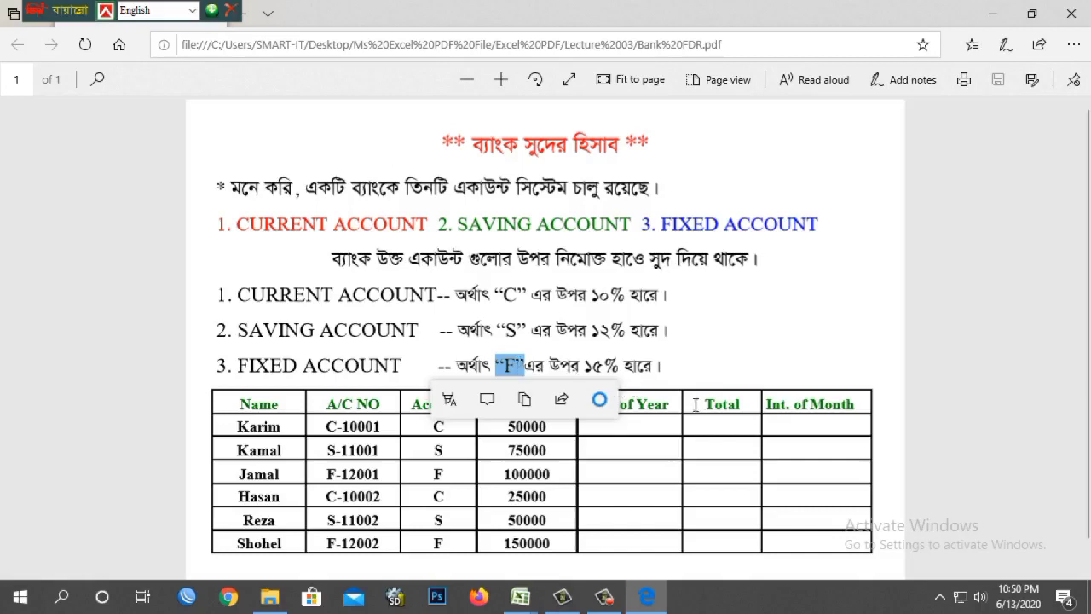
pyautogui.click(652, 426)
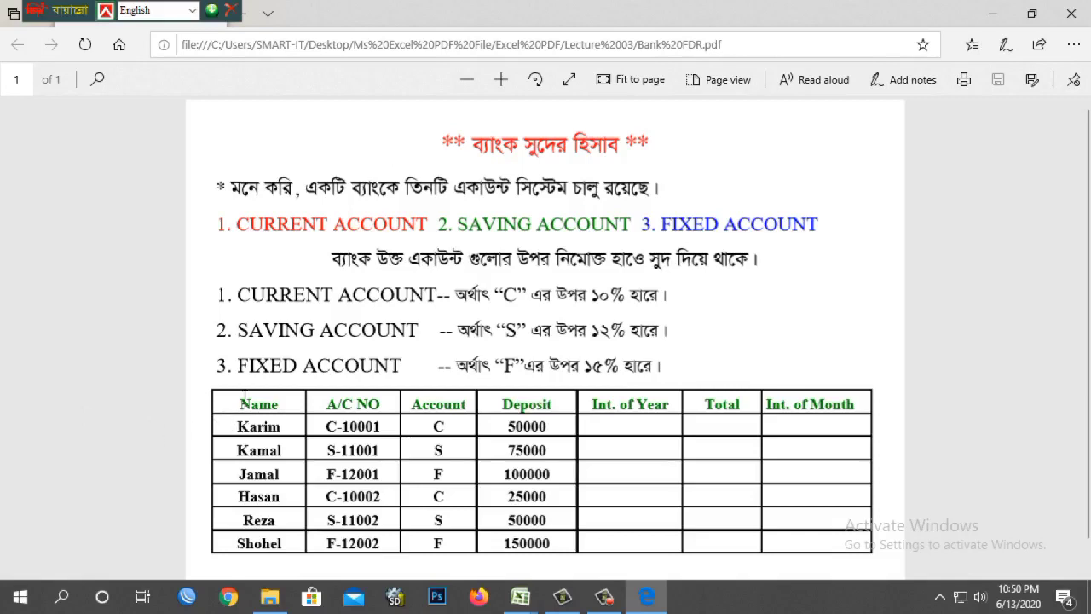
# - Review the table's Name, A/C NO, Account and Deposit columns and their entries
pyautogui.moveTo(241, 393); pyautogui.dragTo(288, 539)
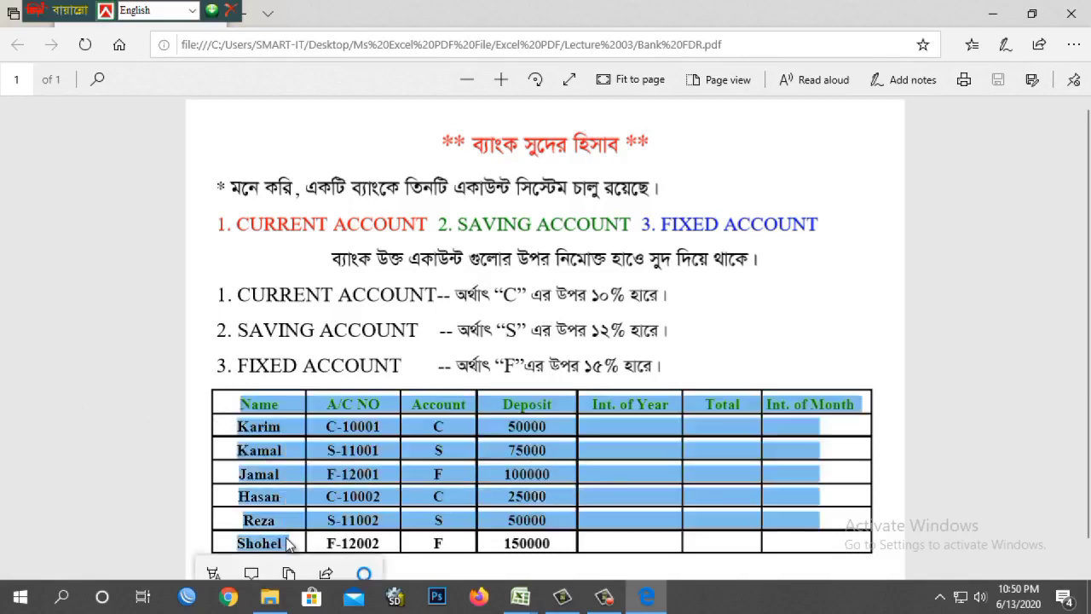
pyautogui.click(288, 541)
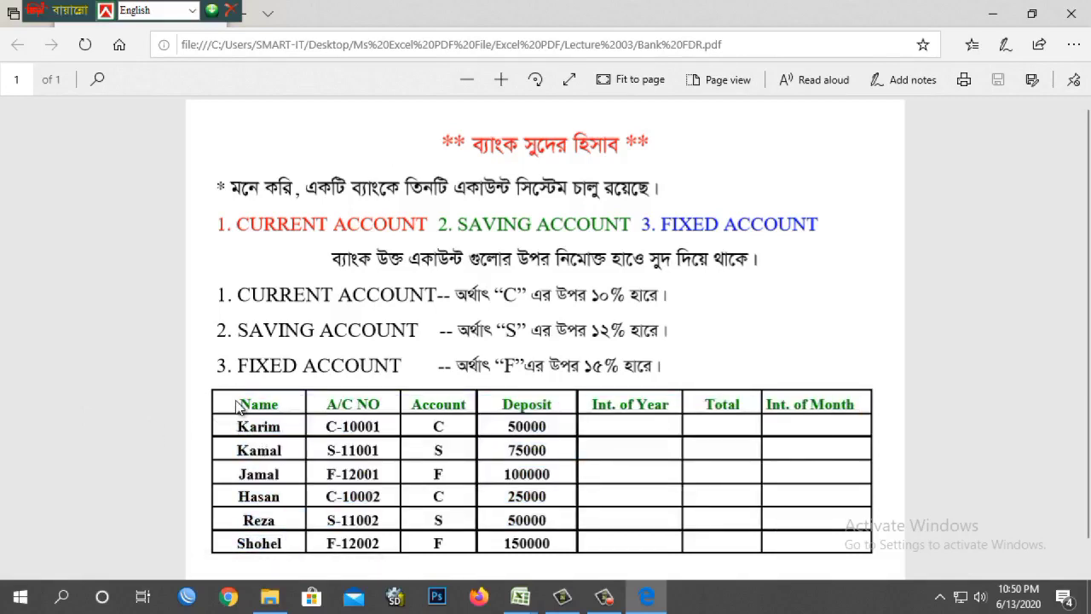
pyautogui.moveTo(327, 402); pyautogui.dragTo(381, 518)
pyautogui.click(361, 394)
pyautogui.moveTo(413, 404); pyautogui.dragTo(455, 426)
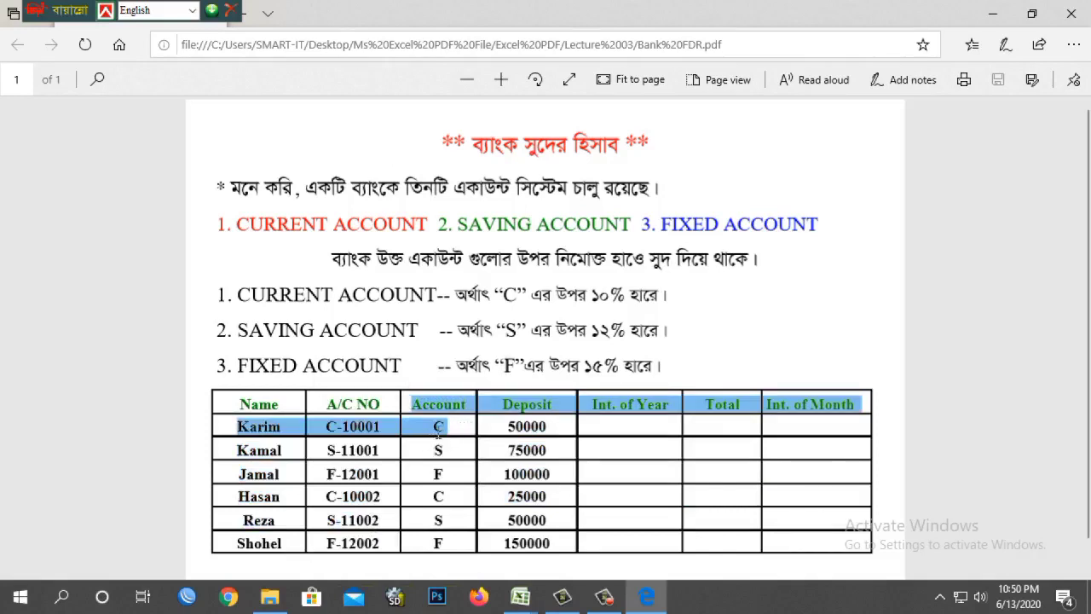
pyautogui.click(447, 428)
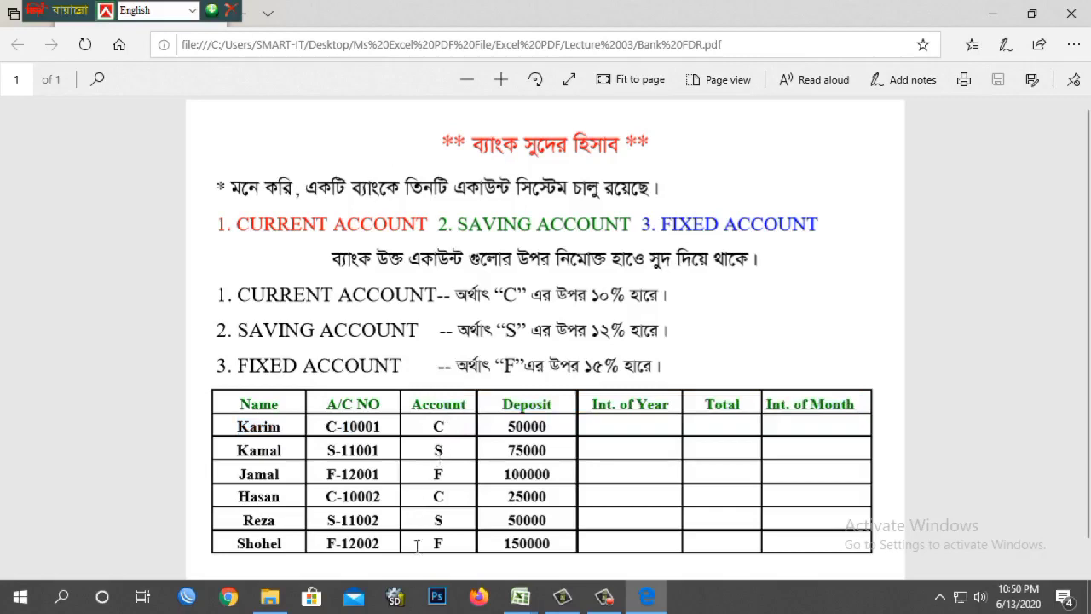
pyautogui.moveTo(458, 451); pyautogui.dragTo(431, 446)
pyautogui.click(433, 447)
pyautogui.moveTo(514, 430); pyautogui.dragTo(523, 511)
pyautogui.click(569, 495)
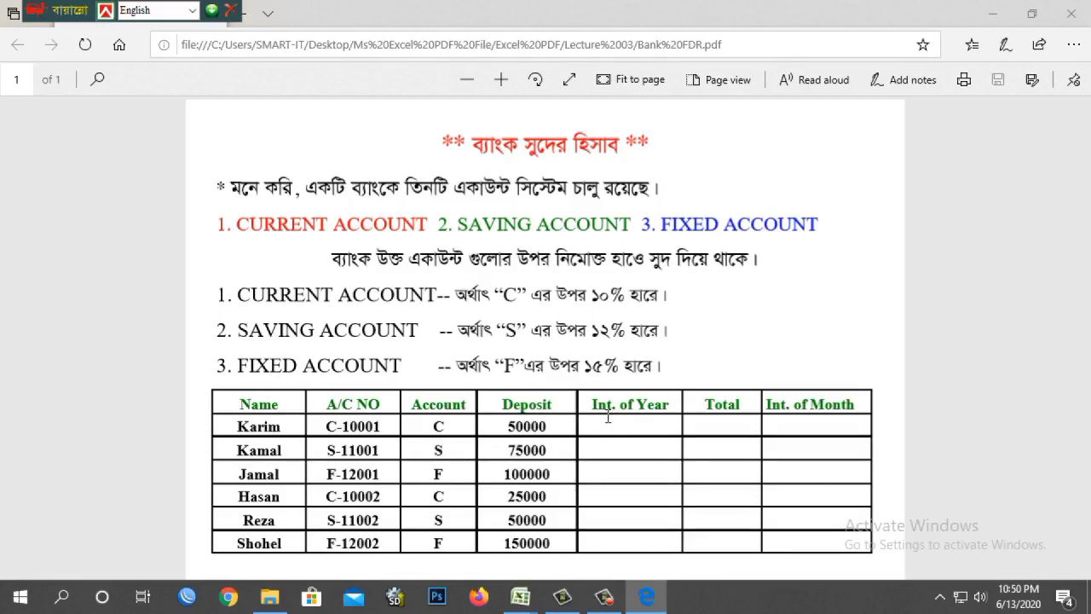
# - Switch to the open Book4 workbook in Excel and create a new blank workbook
pyautogui.moveTo(520, 597)
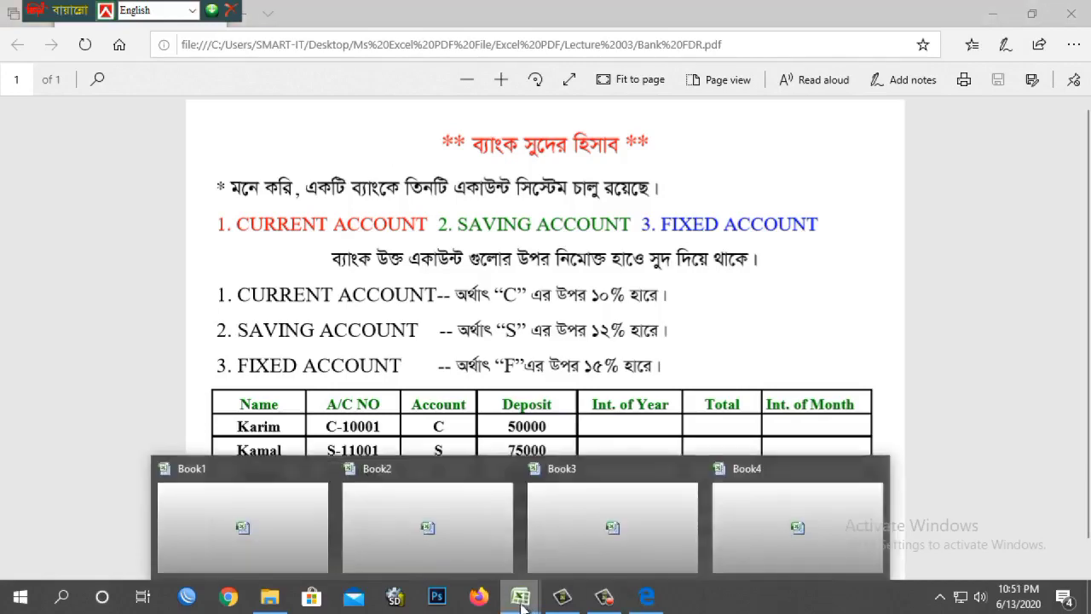
pyautogui.click(754, 525)
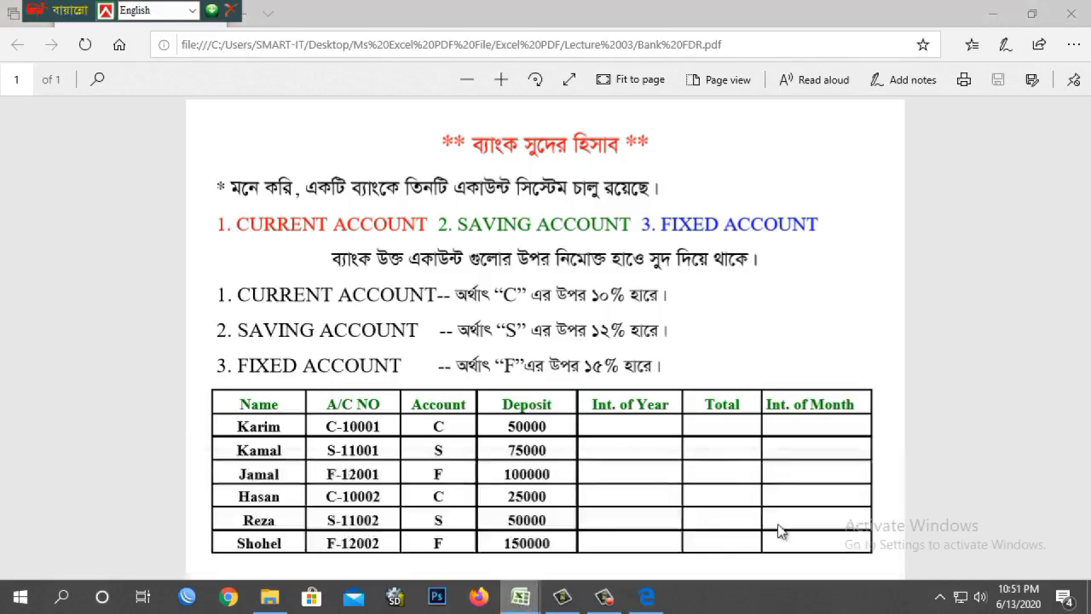
pyautogui.hotkey('ctrl', 'n')
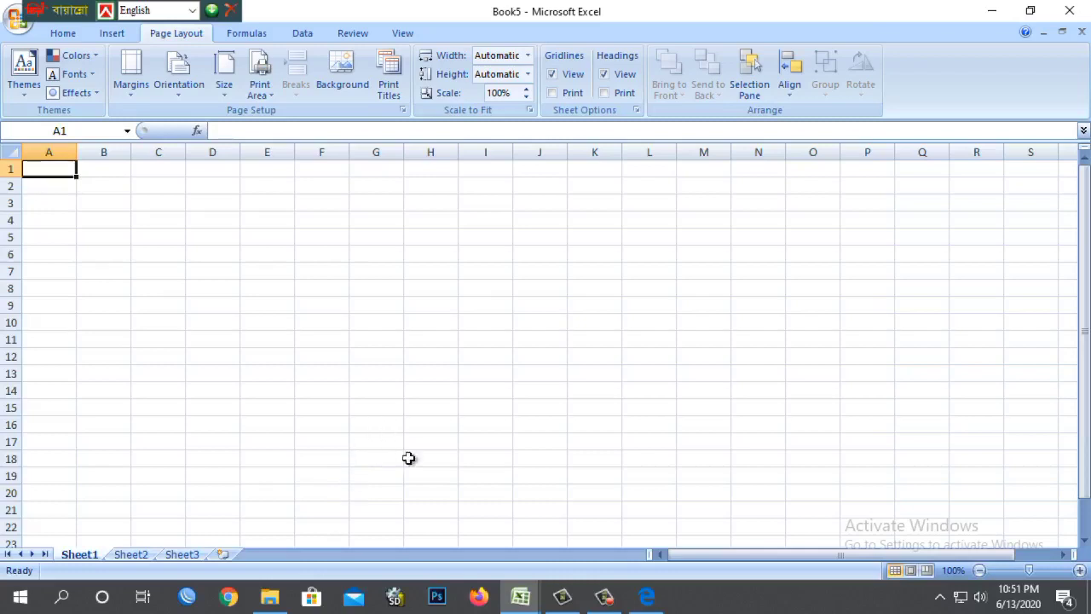
# - Open the Bank FDR workbook from the Ms Excel folder on the Desktop
pyautogui.moveTo(521, 602)
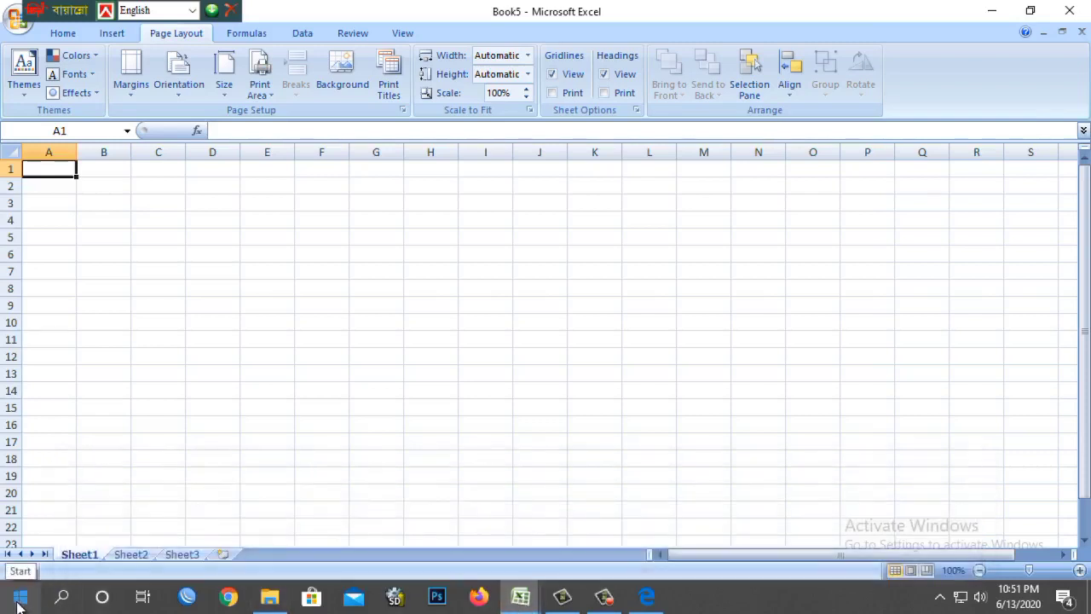
pyautogui.click(19, 21)
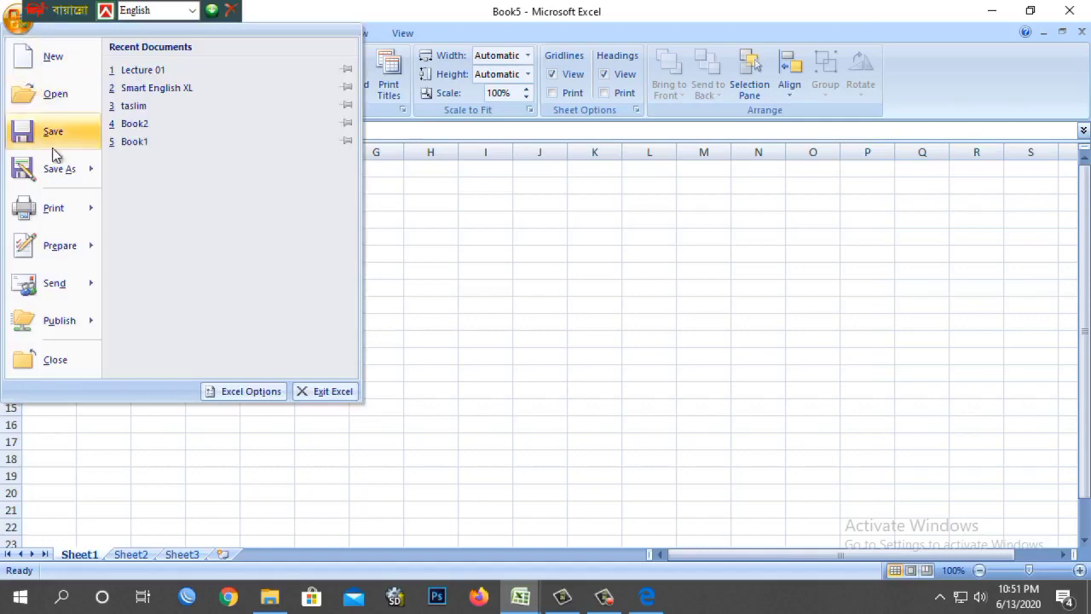
pyautogui.click(68, 99)
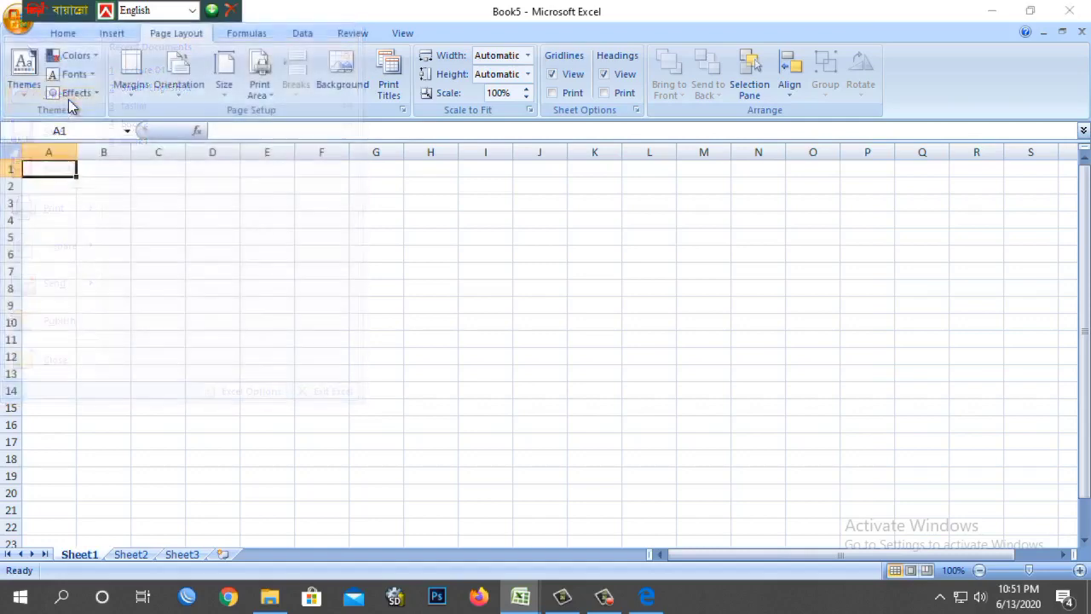
pyautogui.scroll(-2, 494, 294)
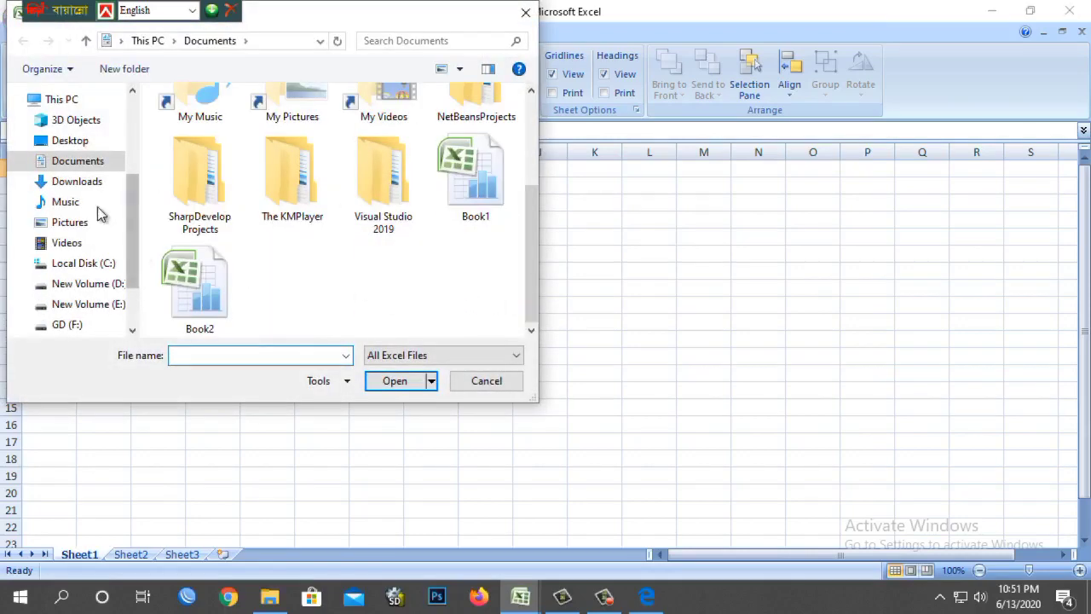
pyautogui.click(70, 141)
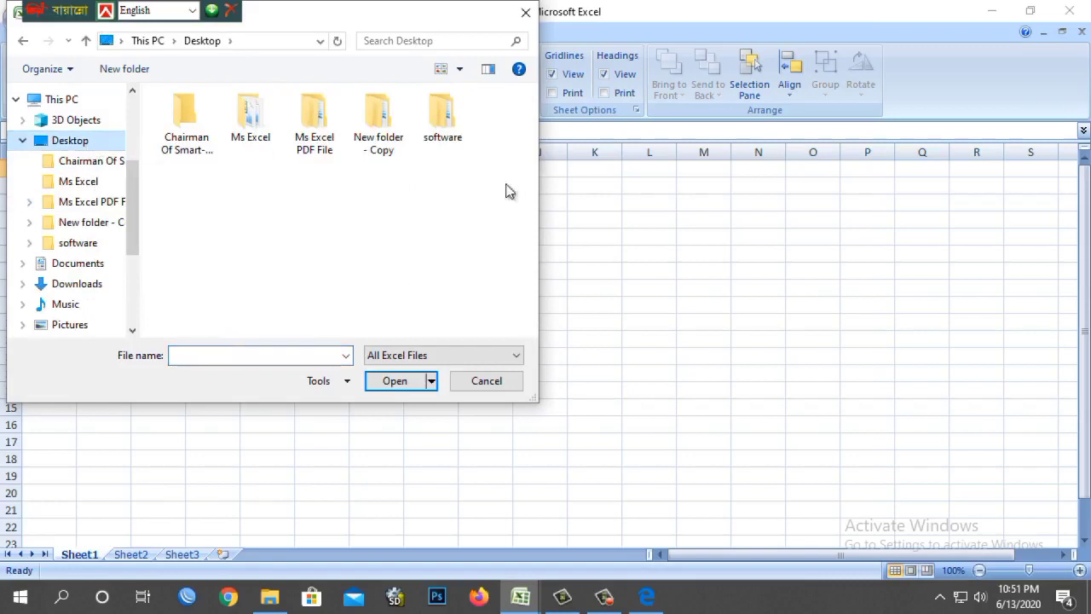
pyautogui.click(268, 137)
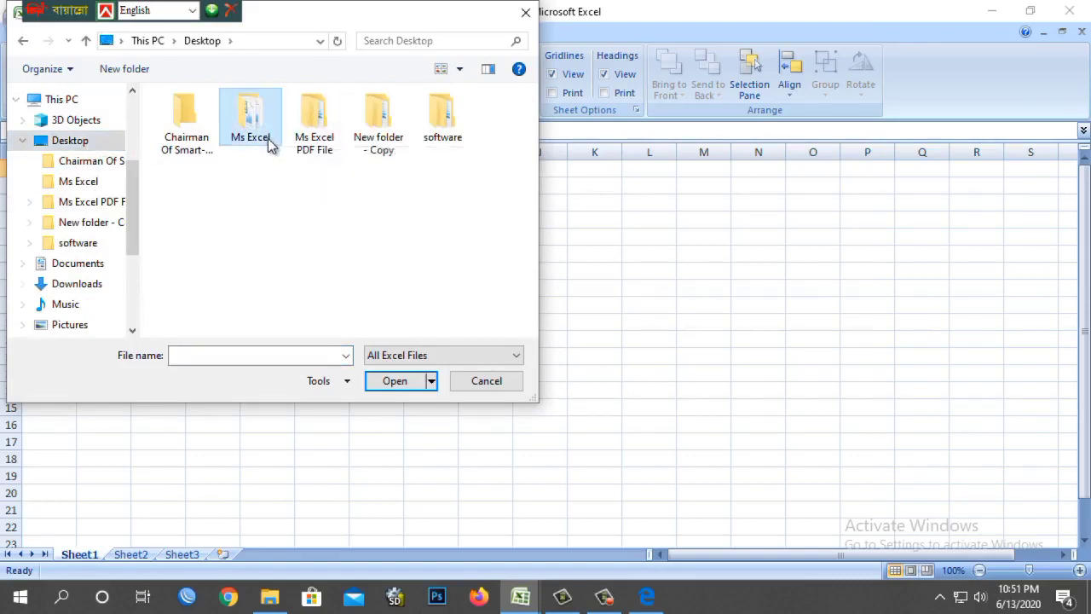
pyautogui.click(408, 381)
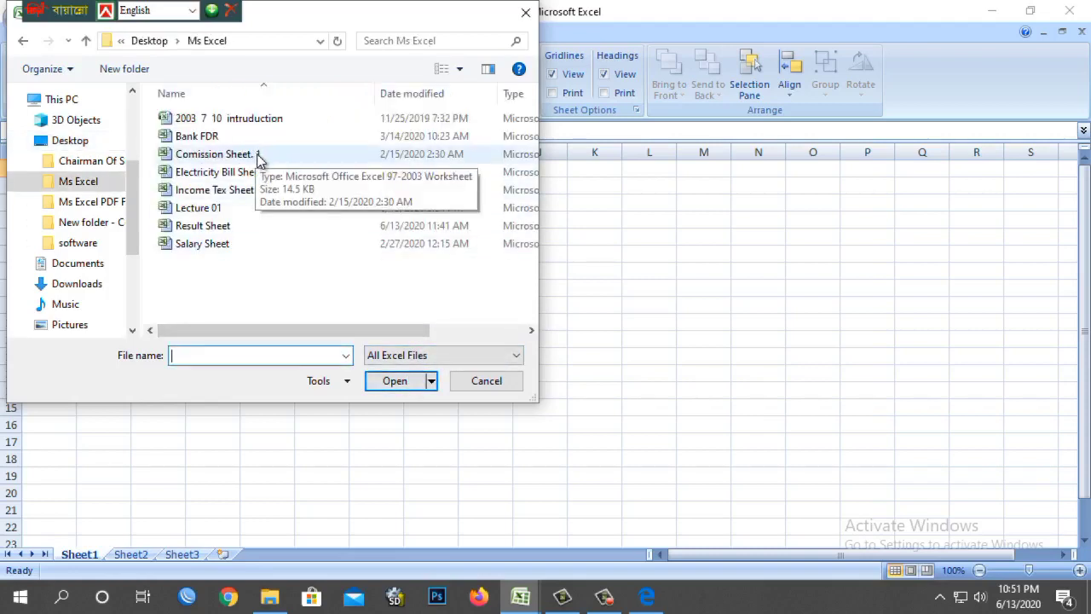
pyautogui.click(209, 136)
pyautogui.click(409, 381)
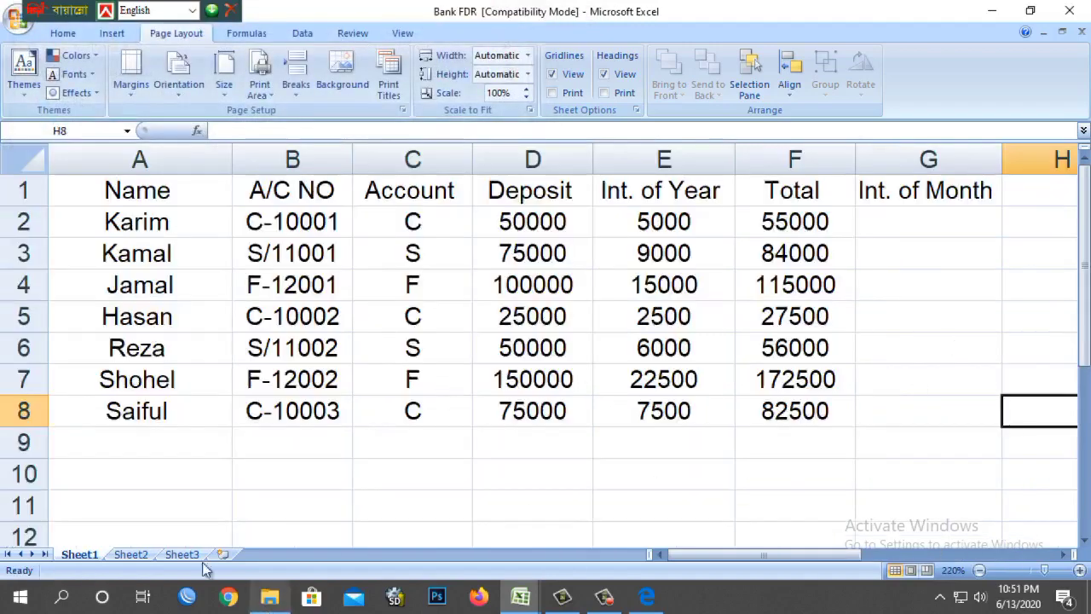
# - Check the contents of Sheet2 and Sheet3, then return to Sheet1
pyautogui.click(128, 555)
pyautogui.click(189, 555)
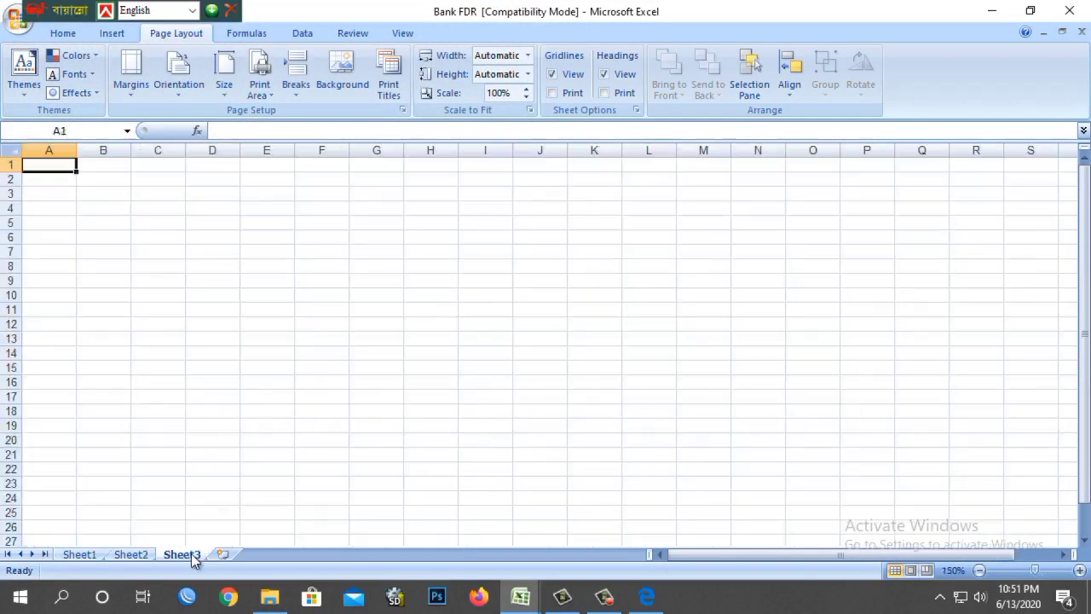
pyautogui.click(81, 554)
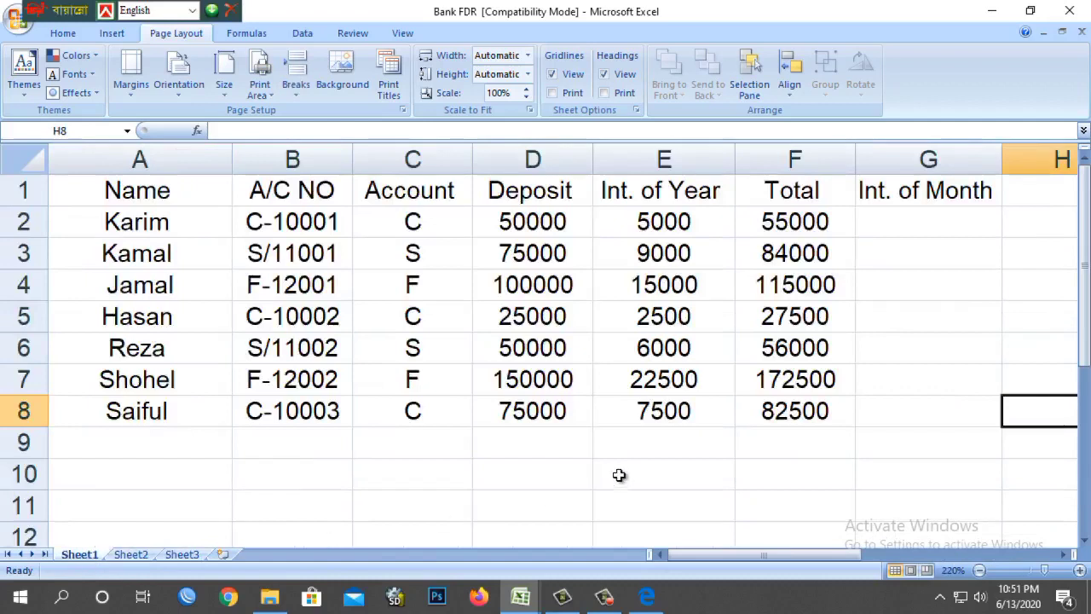
# - Widen the Int. of Year, Total and Int. of Month columns so their headings fit comfortably
pyautogui.scroll(-1, 612, 468)
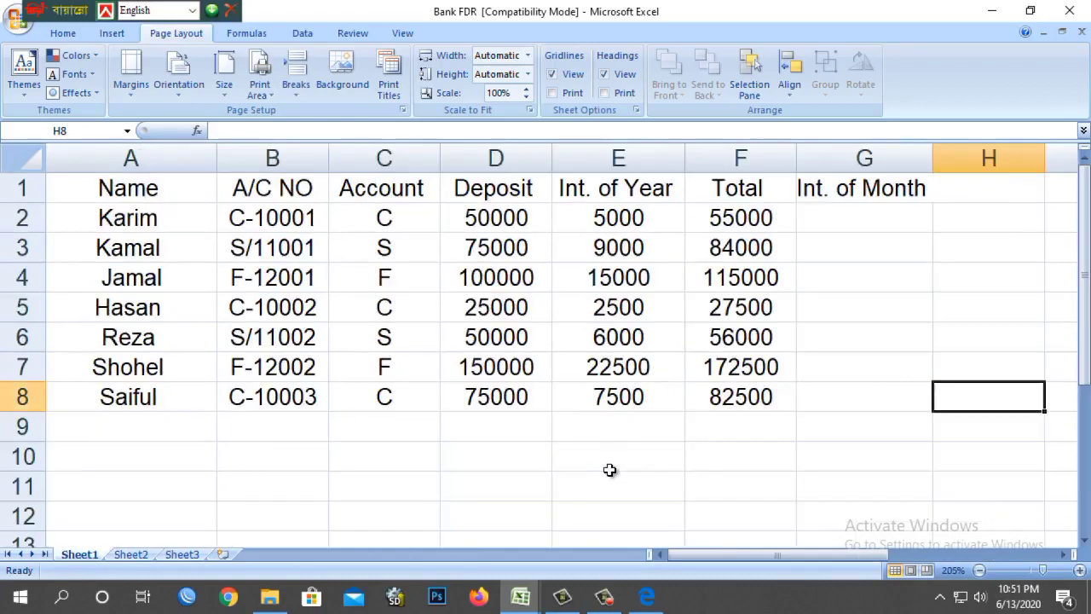
pyautogui.click(878, 246)
pyautogui.moveTo(932, 150); pyautogui.dragTo(964, 153)
pyautogui.moveTo(796, 157); pyautogui.dragTo(813, 157)
pyautogui.moveTo(680, 155); pyautogui.dragTo(696, 158)
pyautogui.click(675, 157)
pyautogui.click(709, 187)
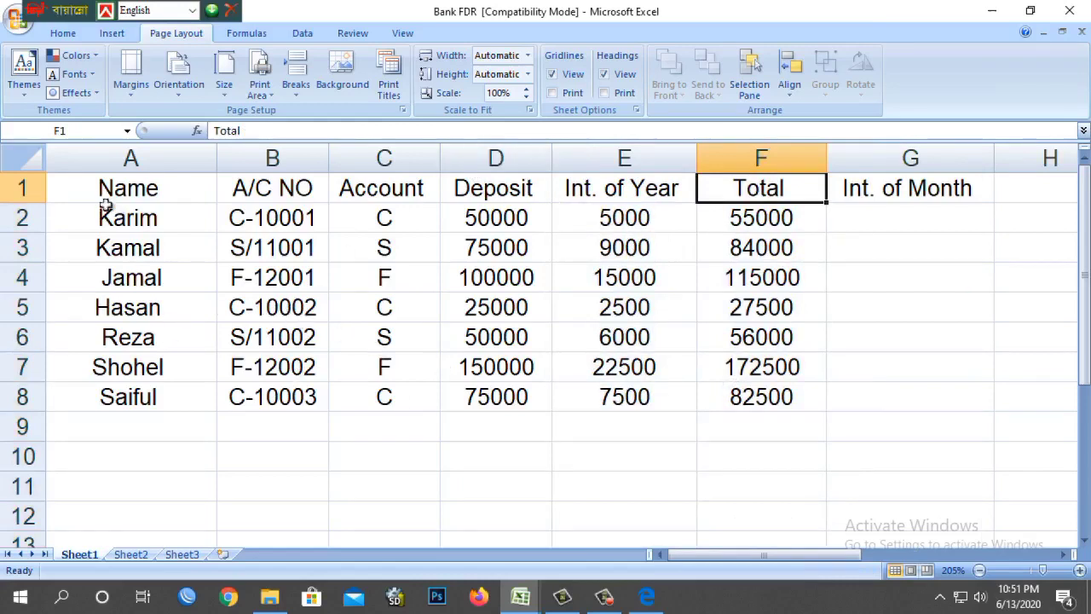
# - Review the Name, A/C NO and Account columns one after another
pyautogui.click(109, 150)
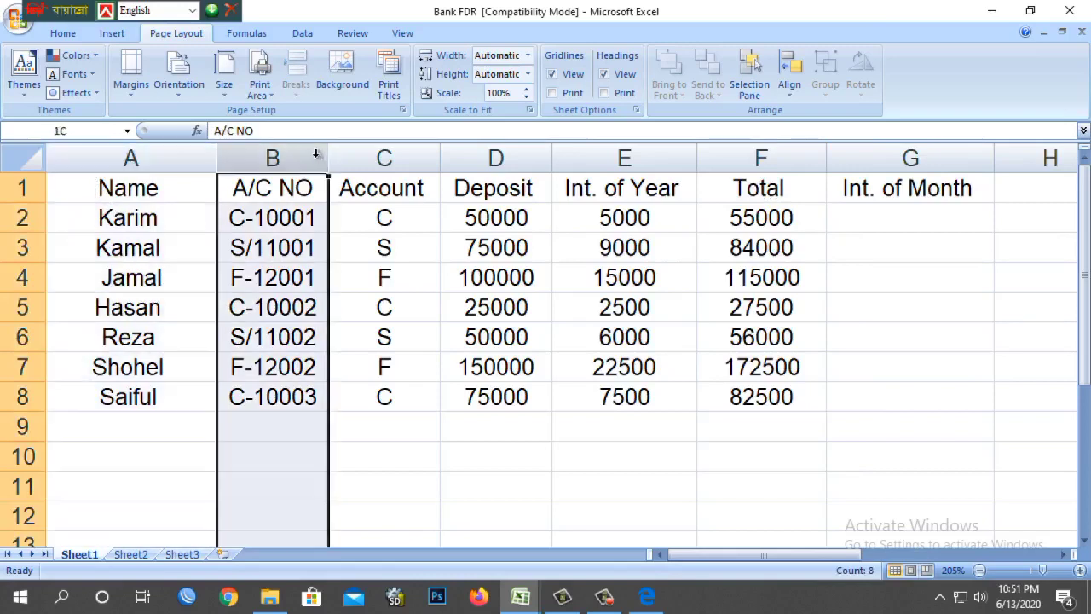
pyautogui.click(312, 155)
pyautogui.click(401, 161)
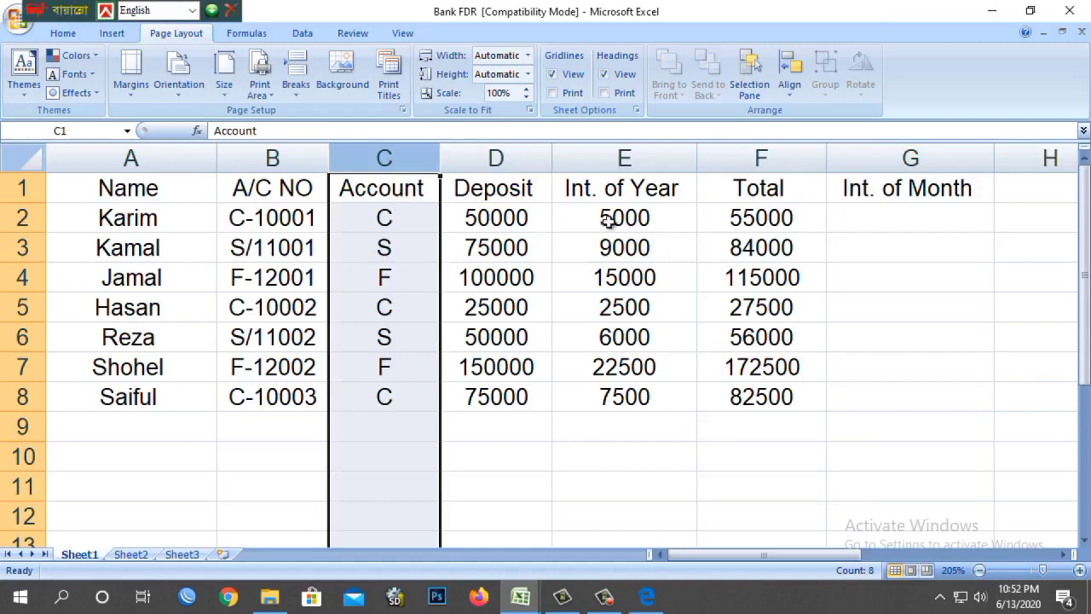
# - Clear the existing values under Int. of Year and Total in E2:F9
pyautogui.moveTo(607, 218); pyautogui.dragTo(762, 433)
pyautogui.press('Delete')
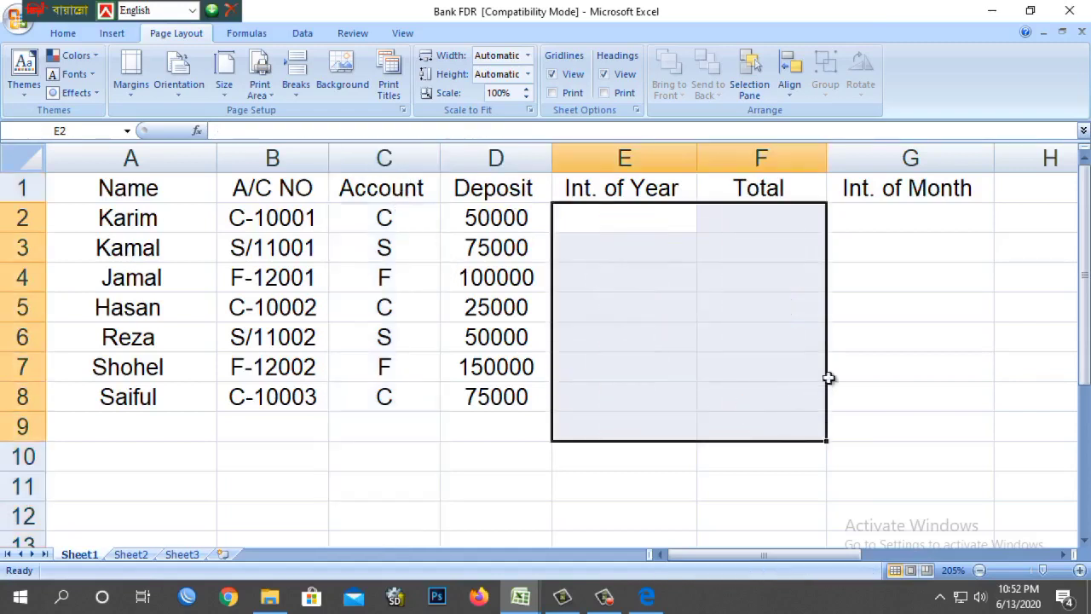
pyautogui.click(828, 375)
pyautogui.click(662, 218)
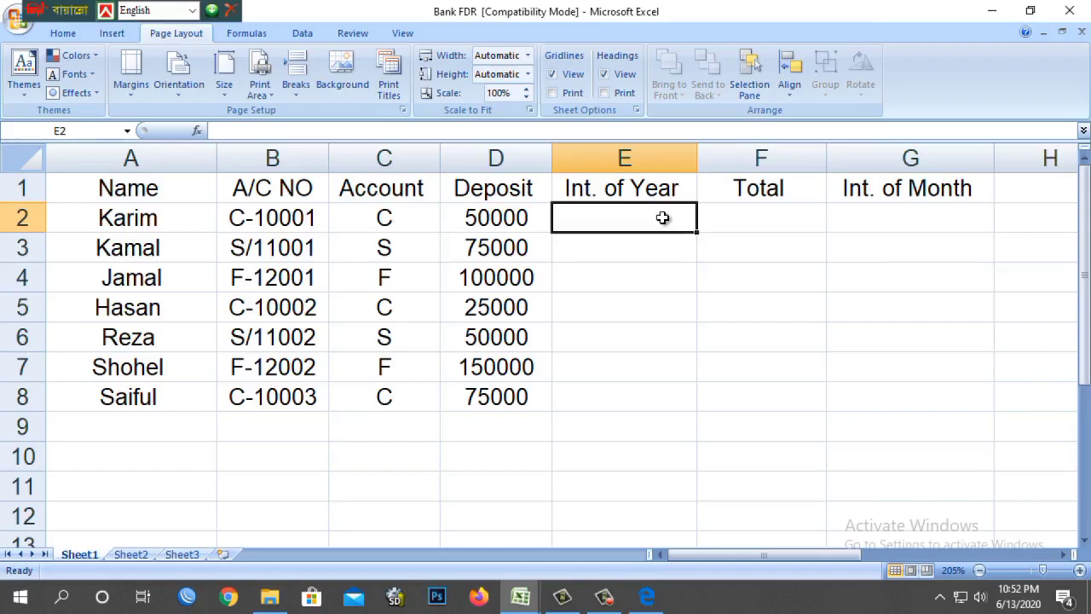
pyautogui.write('=')
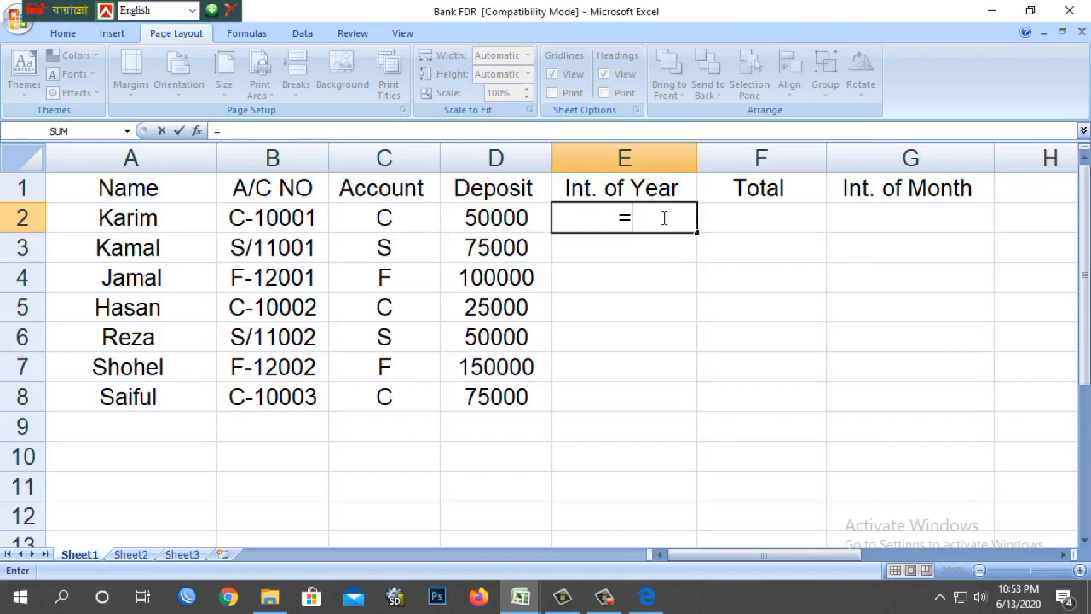
pyautogui.write('if')
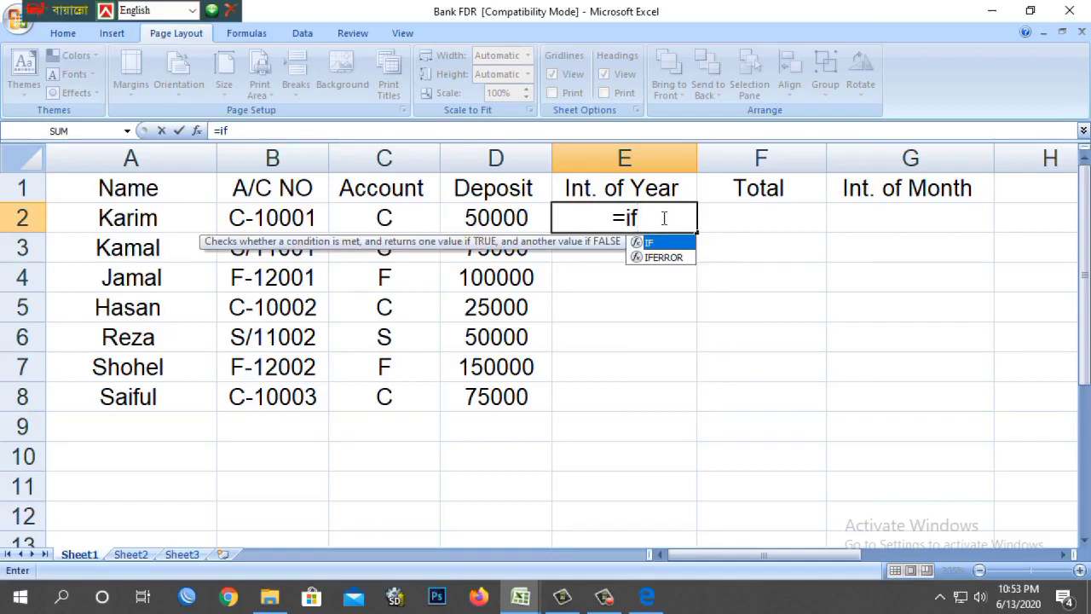
pyautogui.write('(')
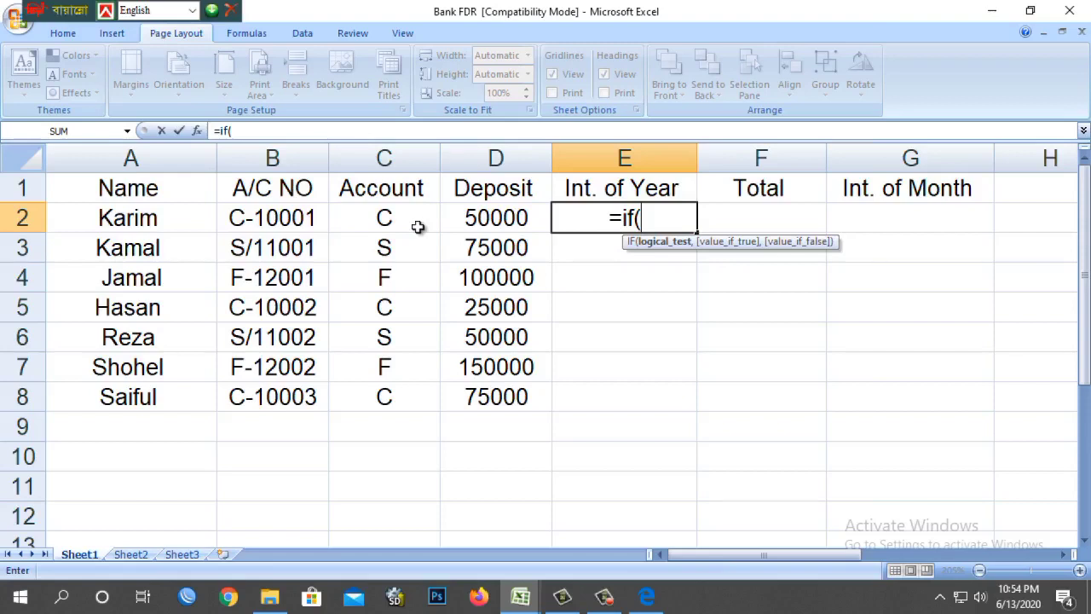
pyautogui.write('c2')
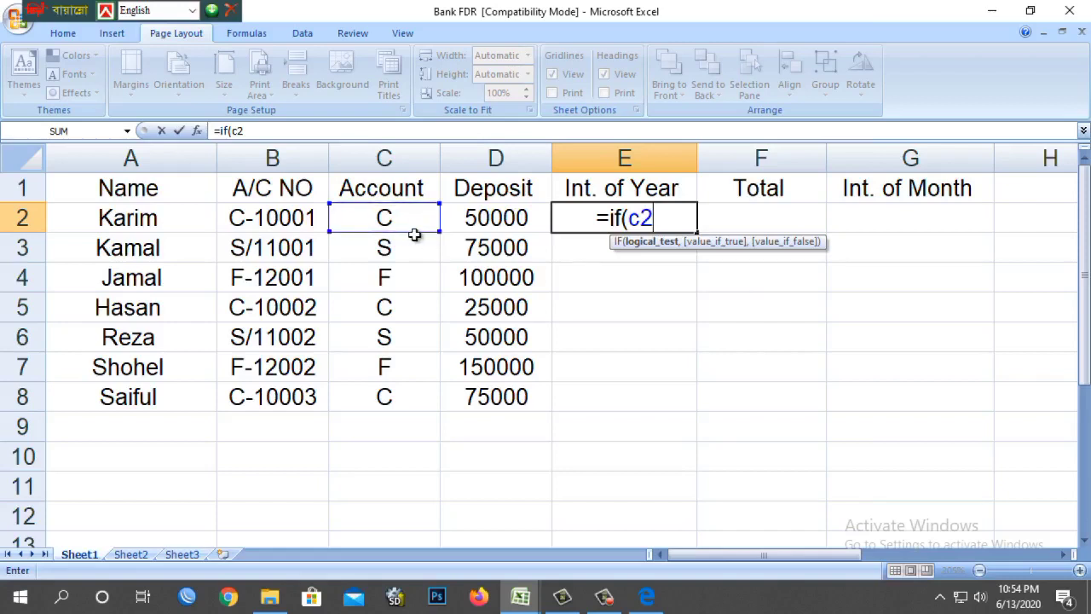
pyautogui.press('BackSpace')
pyautogui.press('BackSpace')
pyautogui.press('BackSpace')
pyautogui.press('BackSpace')
pyautogui.press('BackSpace')
pyautogui.press('BackSpace')
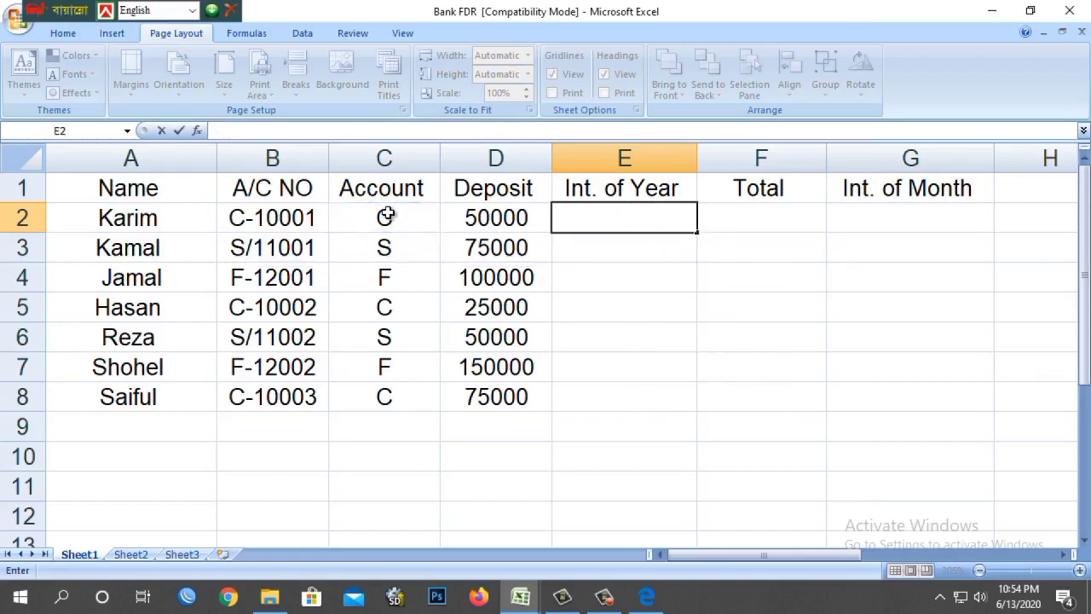
# - Change the account type in C2 to S and in C3 to C
pyautogui.click(384, 216)
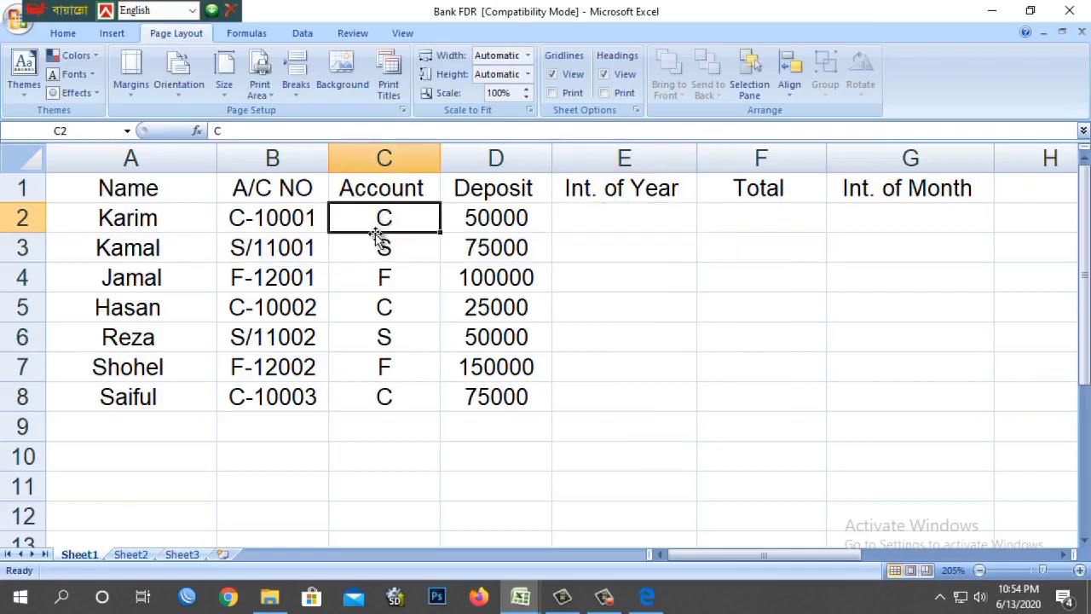
pyautogui.write('S')
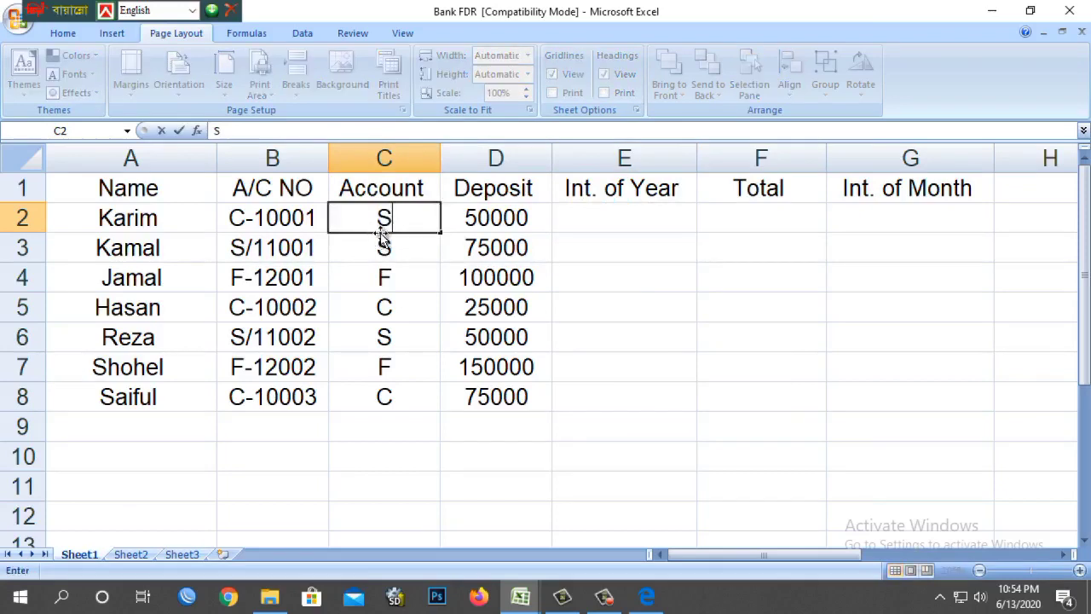
pyautogui.press('Return')
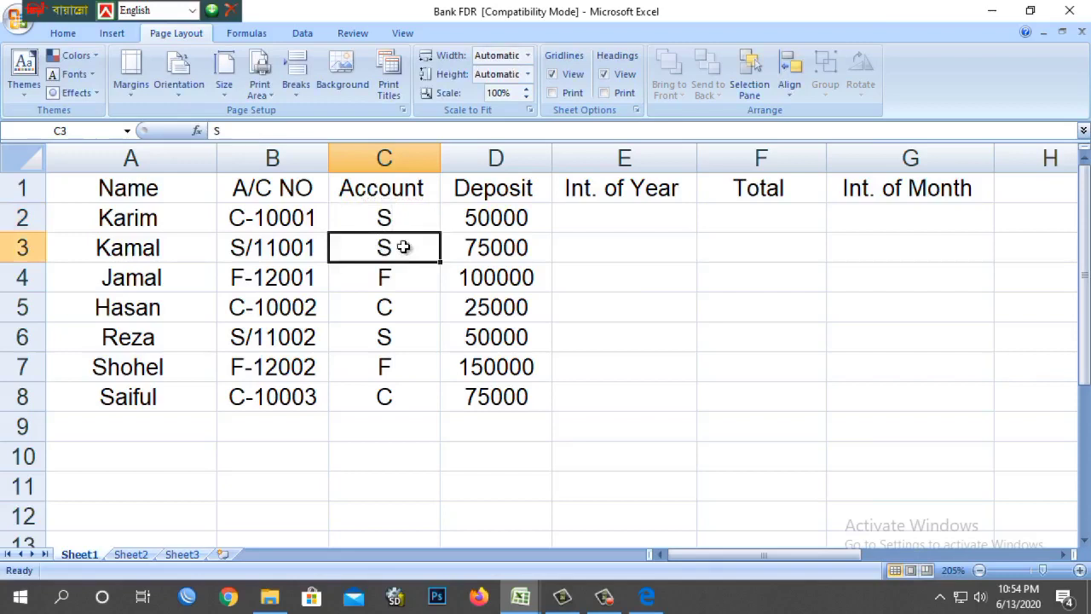
pyautogui.write('C')
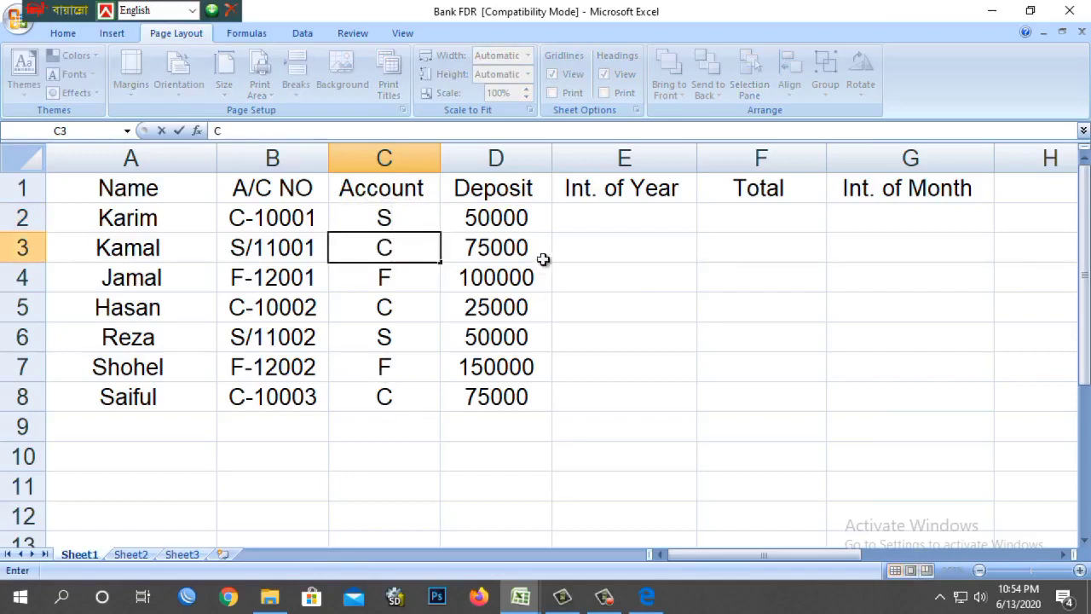
# - Start an IF formula in E2 that tests whether the account type in C2 equals "C"
pyautogui.click(582, 215)
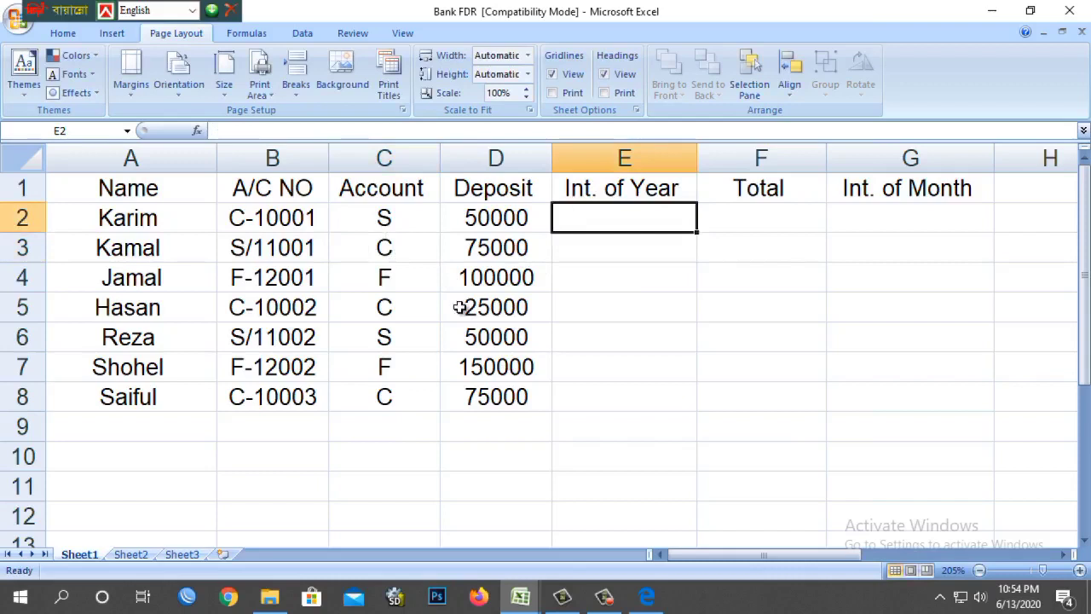
pyautogui.write('=')
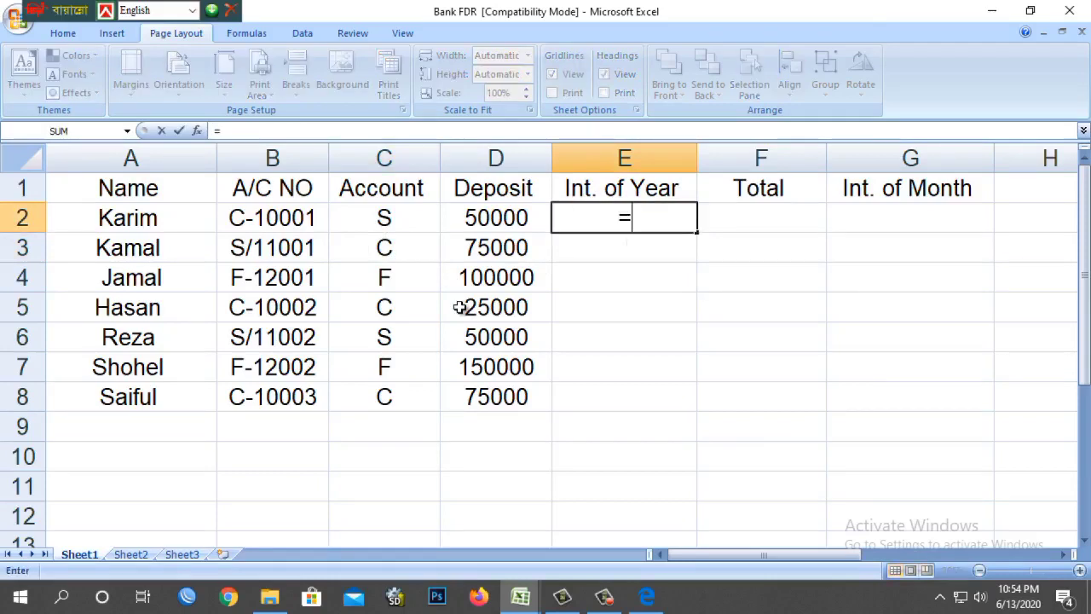
pyautogui.write('if(')
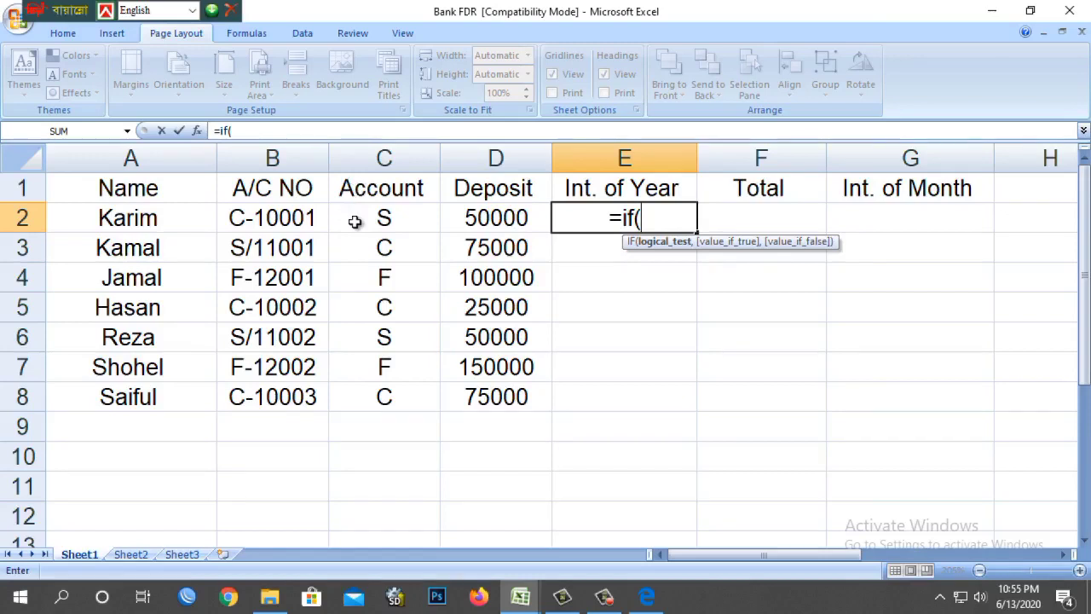
pyautogui.write('c2')
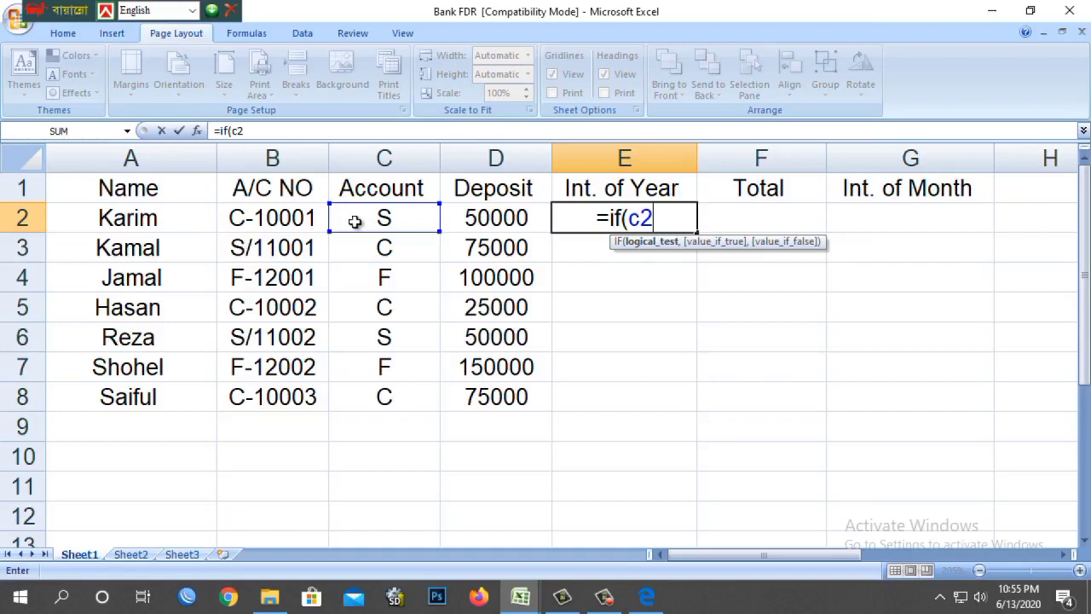
pyautogui.write('=')
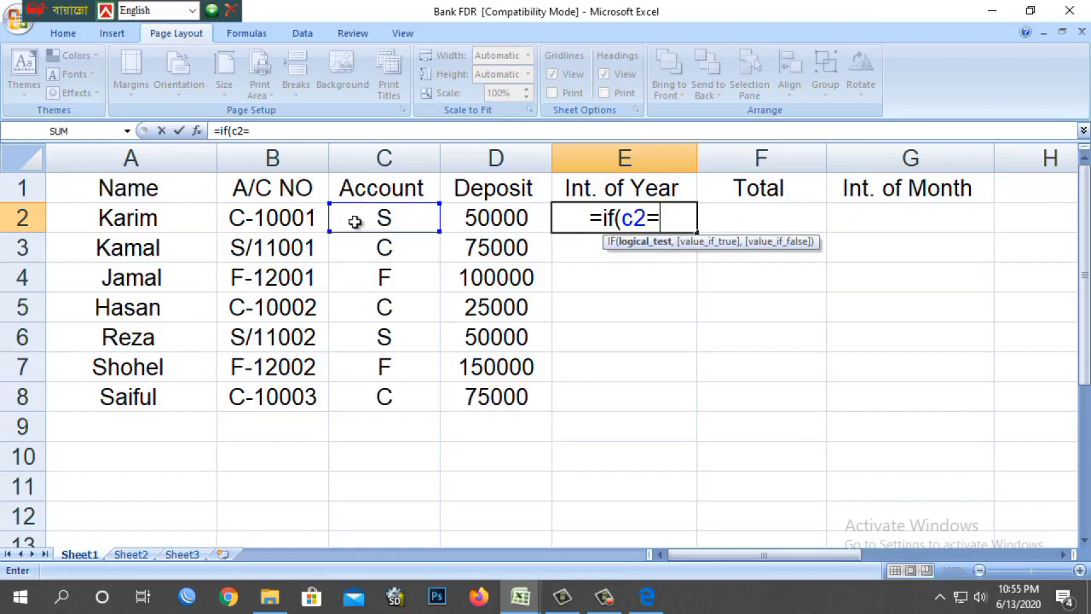
pyautogui.write('C')
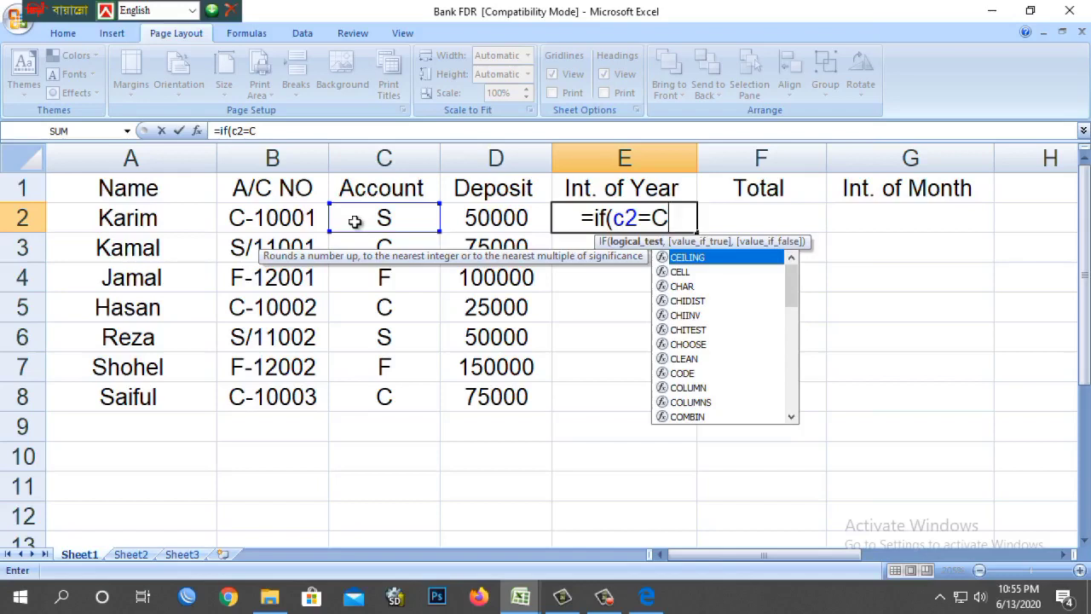
pyautogui.press('BackSpace')
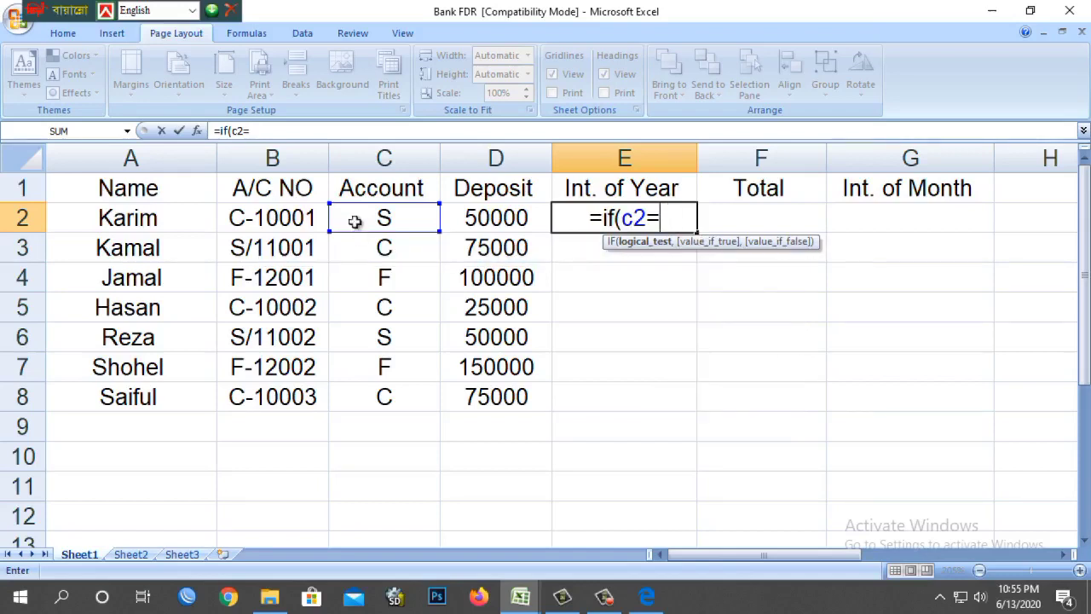
pyautogui.write('"')
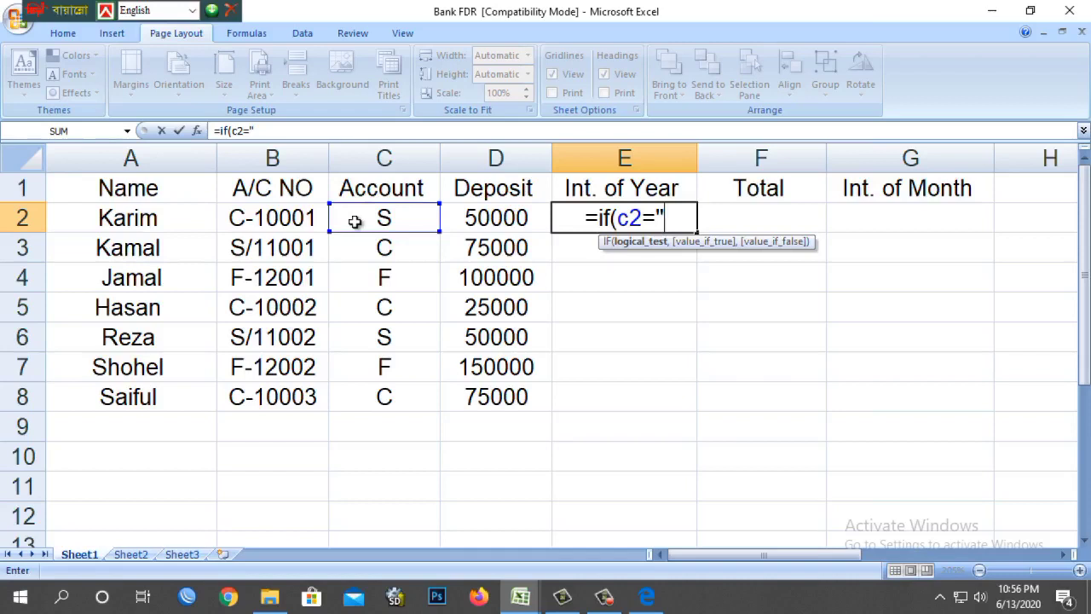
pyautogui.write('C"')
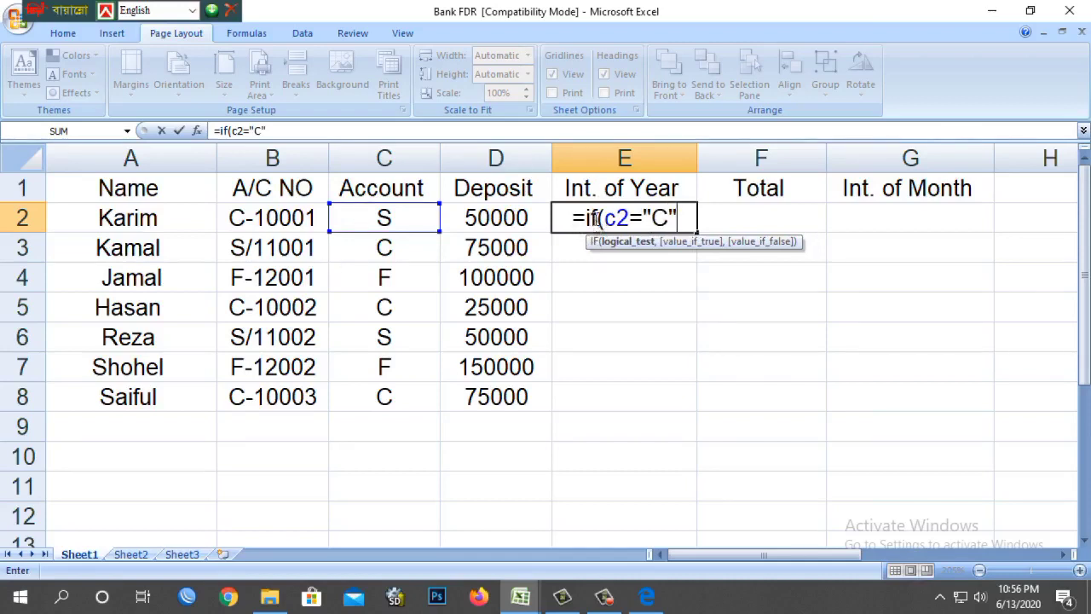
# - Add d2*10% as the value if true in the E2 formula, followed by a comma for the next argument
pyautogui.moveTo(629, 219); pyautogui.dragTo(676, 238)
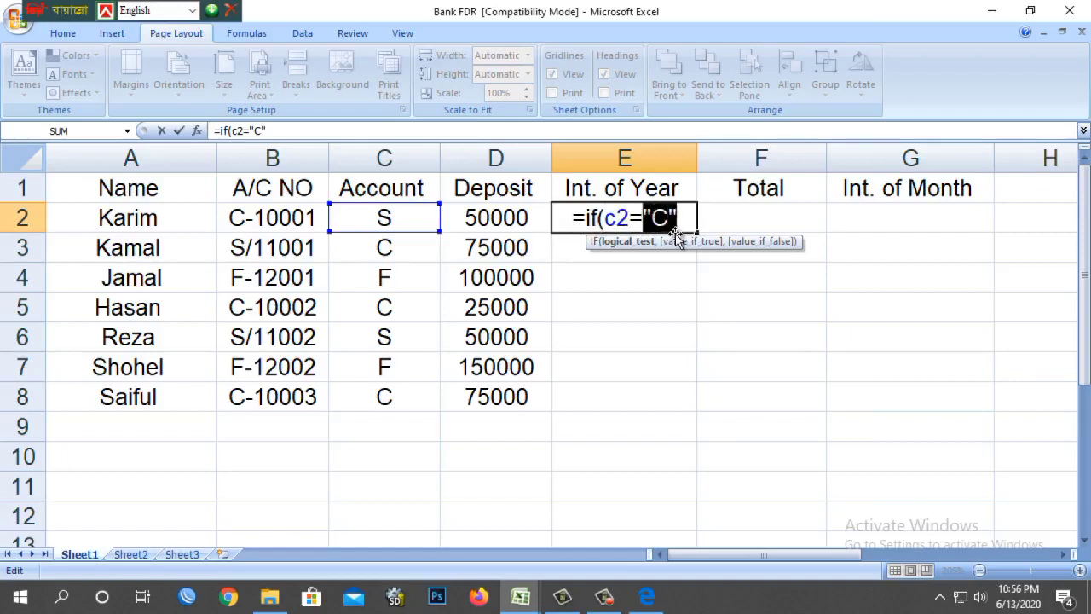
pyautogui.click(682, 223)
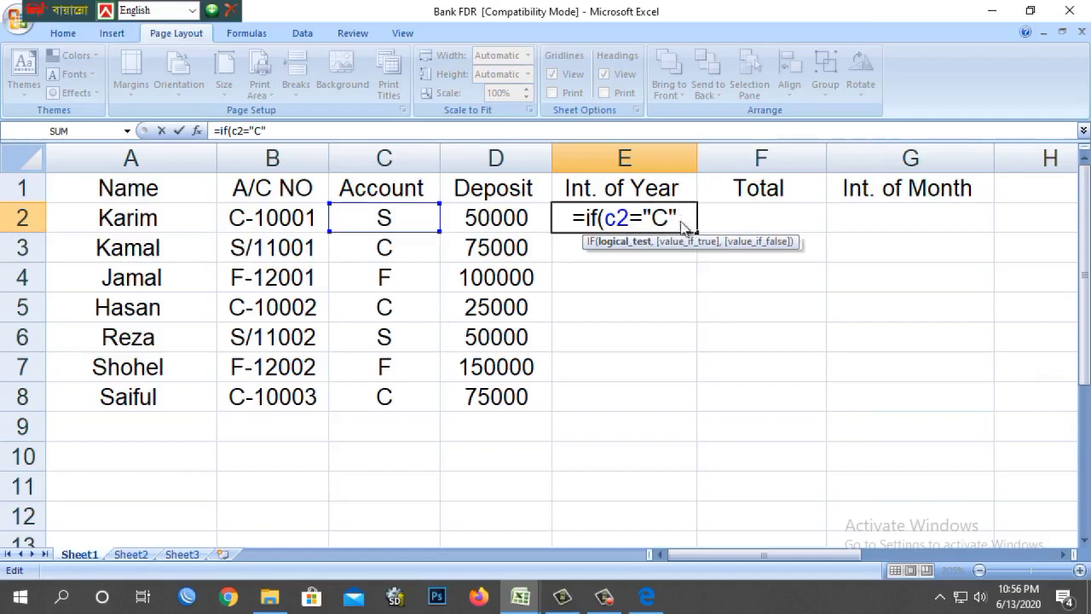
pyautogui.write(',')
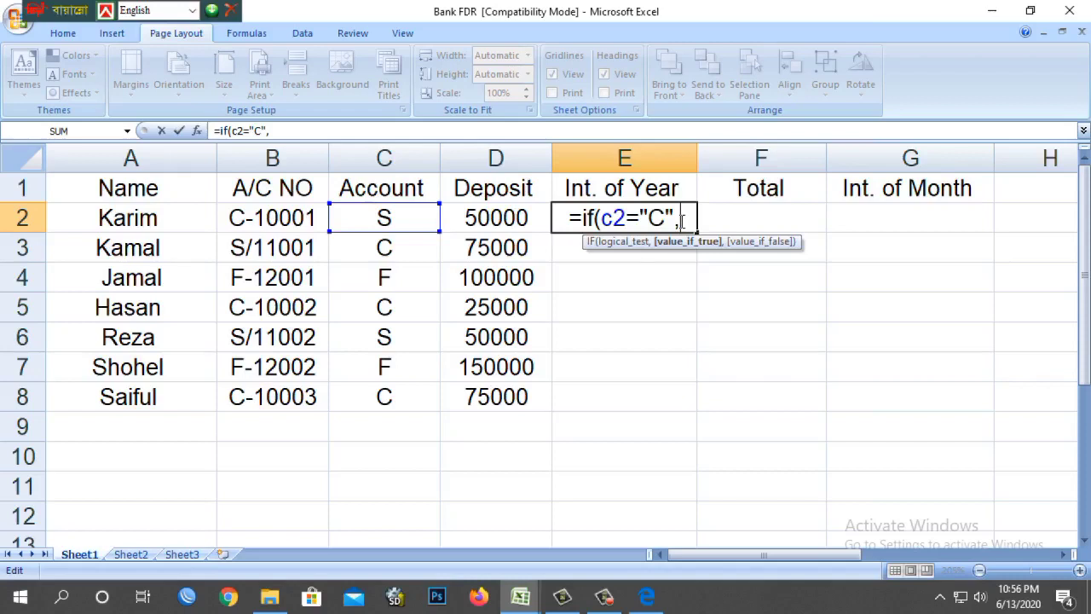
pyautogui.write('d2*10')
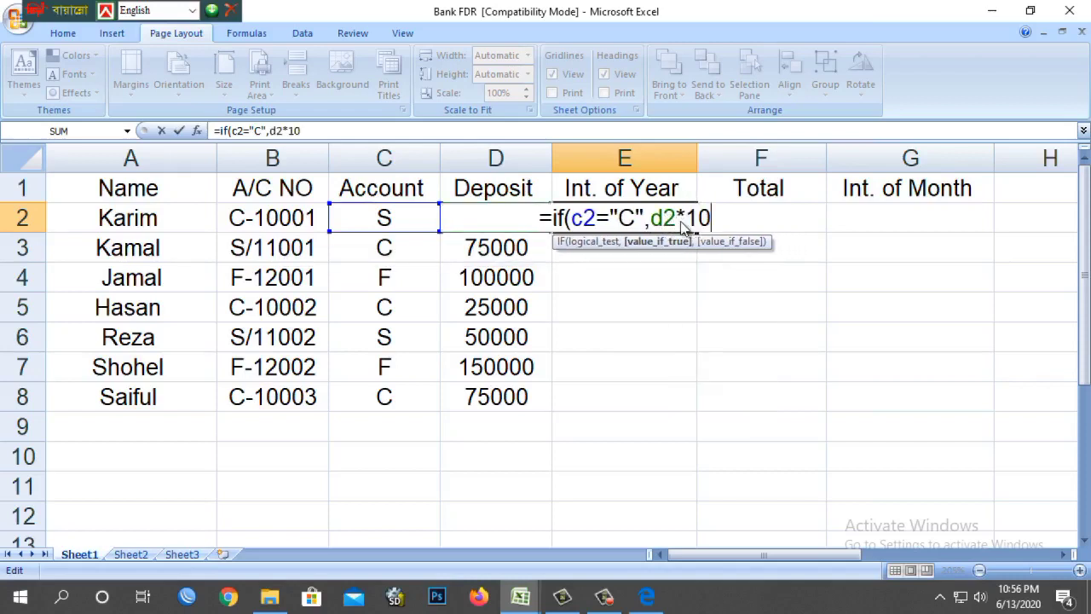
pyautogui.write('%')
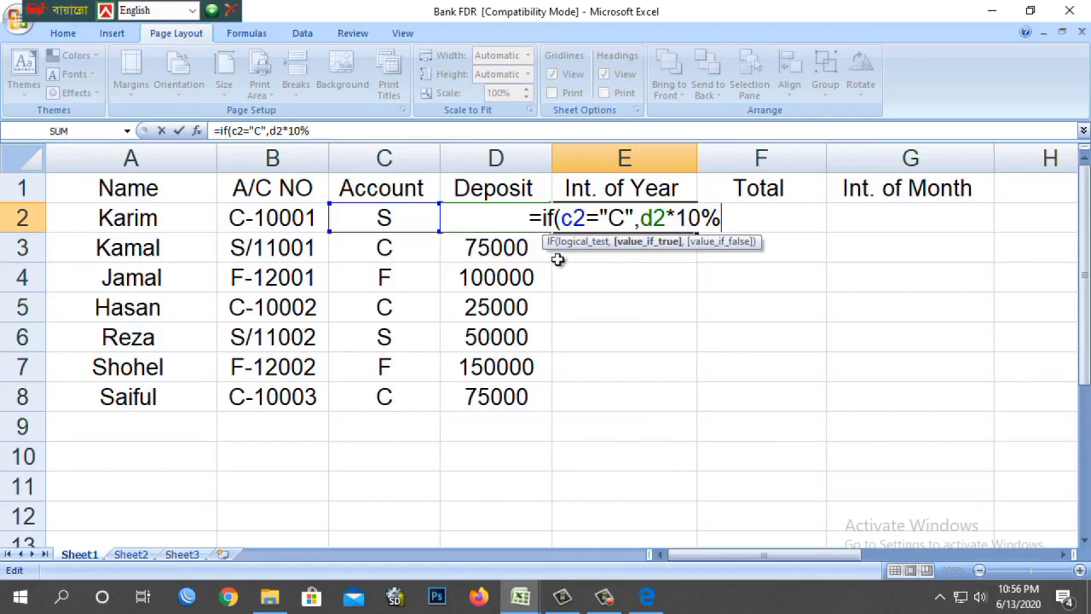
pyautogui.write(',')
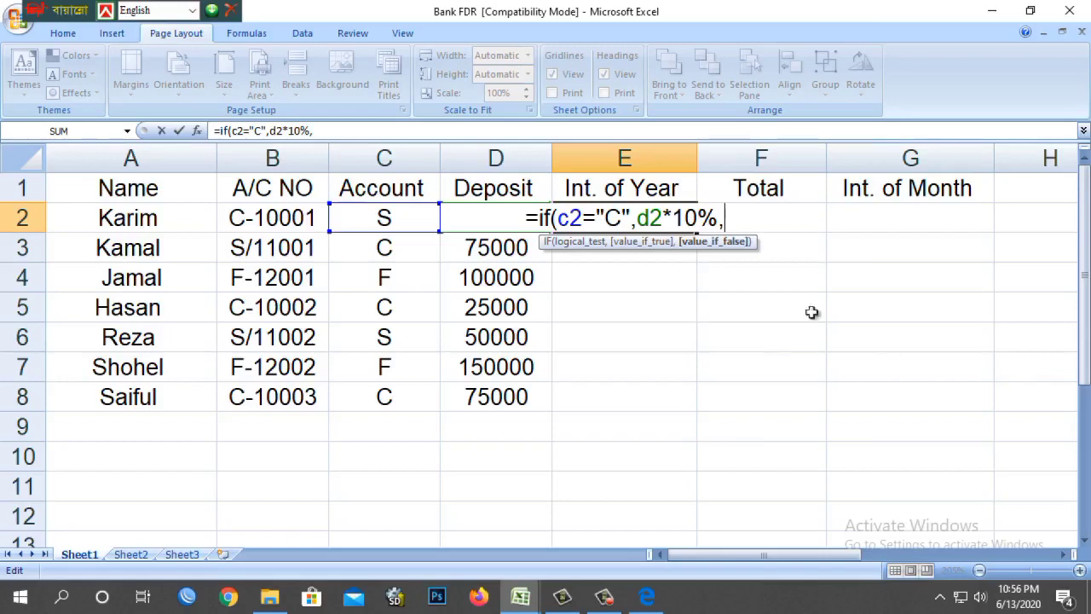
# - Examine the parts of the E2 formula: the "C" test on C2 and its 10% interest result
pyautogui.moveTo(523, 220); pyautogui.dragTo(692, 220)
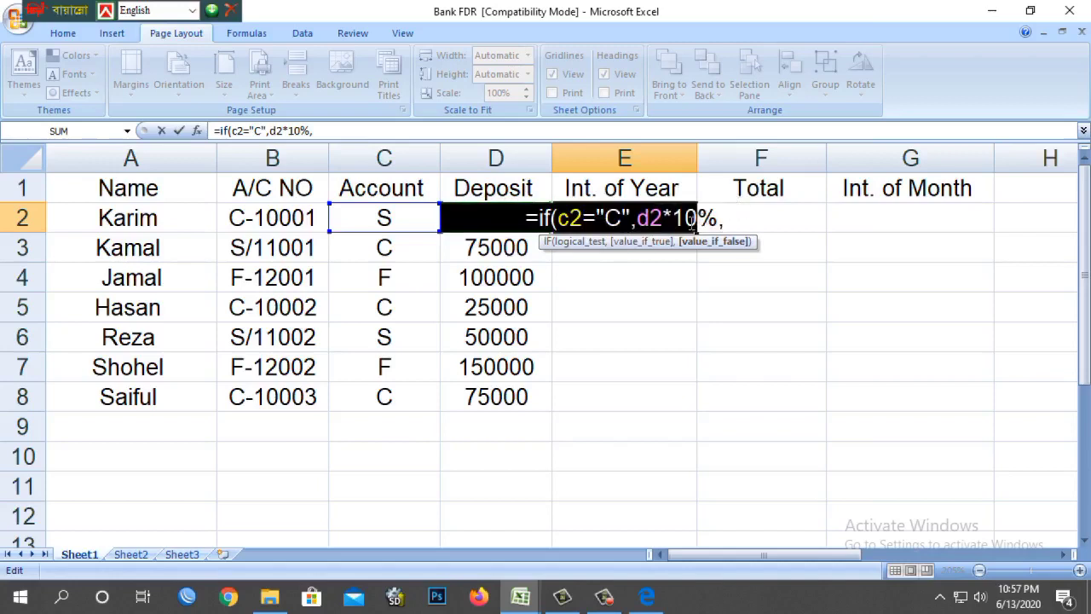
pyautogui.click(597, 219)
pyautogui.moveTo(583, 218); pyautogui.dragTo(595, 219)
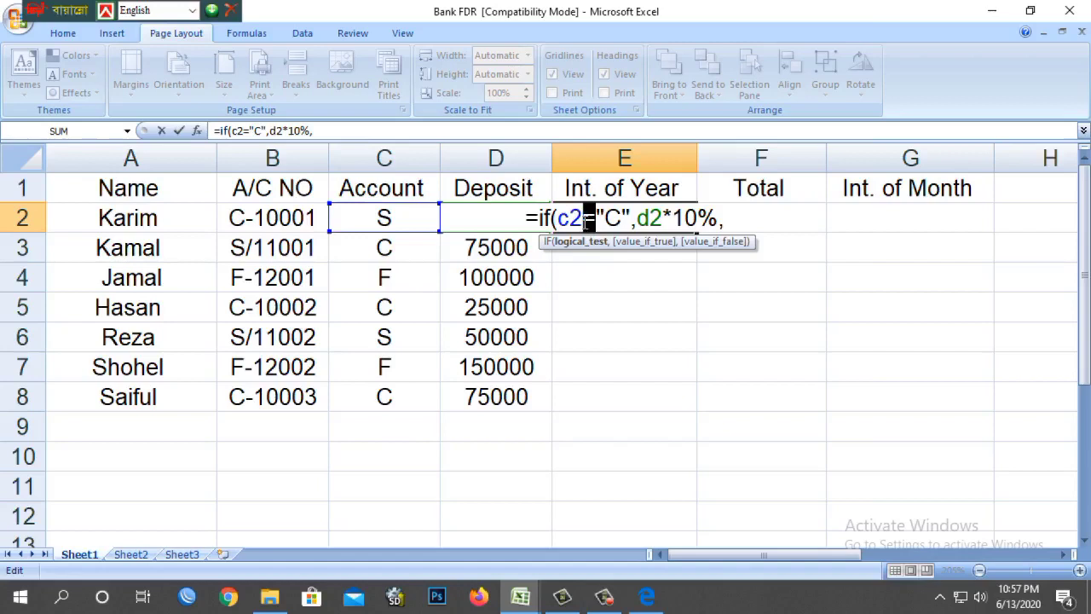
pyautogui.moveTo(538, 218); pyautogui.dragTo(602, 217)
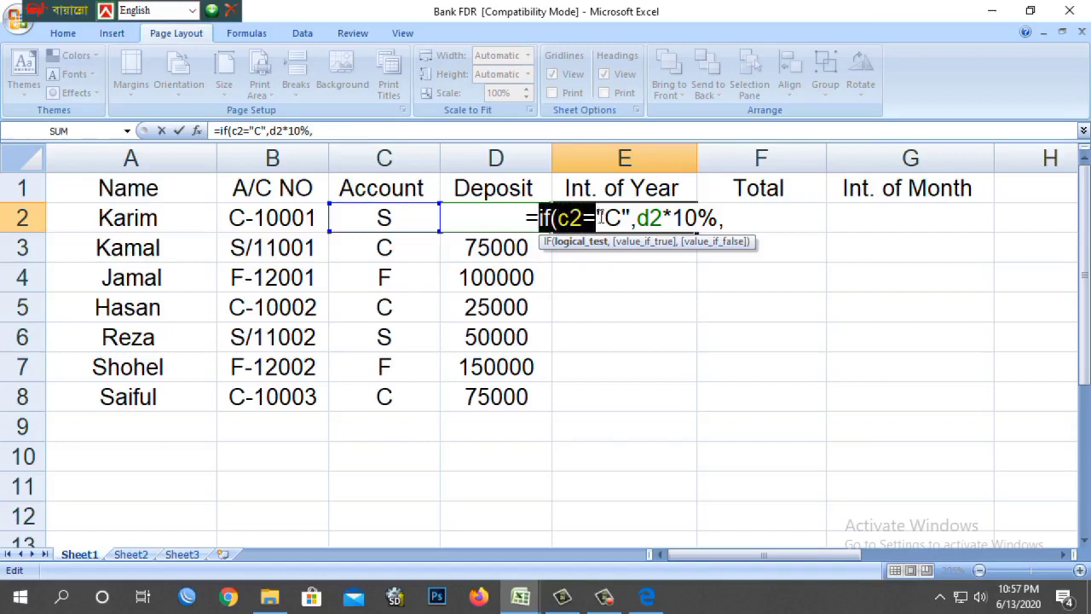
pyautogui.moveTo(602, 218); pyautogui.dragTo(632, 220)
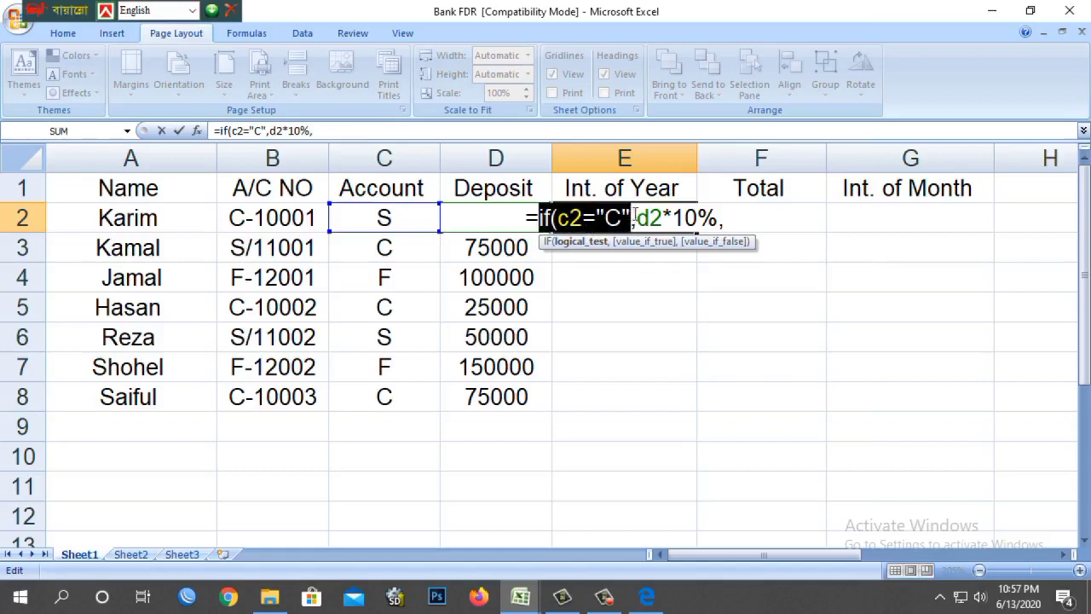
pyautogui.moveTo(637, 219); pyautogui.dragTo(735, 215)
pyautogui.click(735, 215)
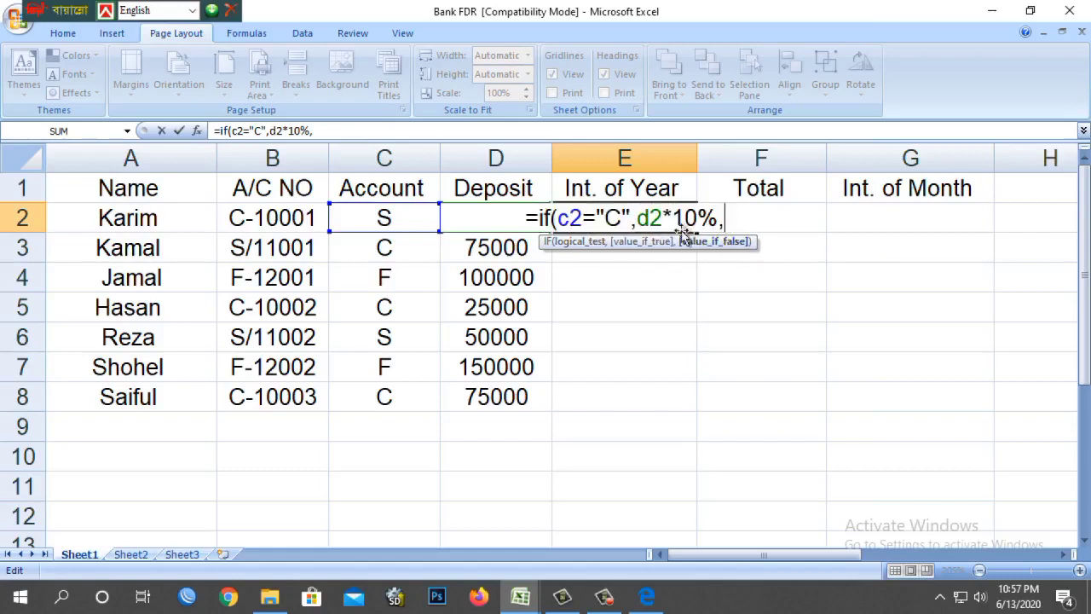
pyautogui.moveTo(631, 219); pyautogui.dragTo(600, 218)
pyautogui.click(638, 219)
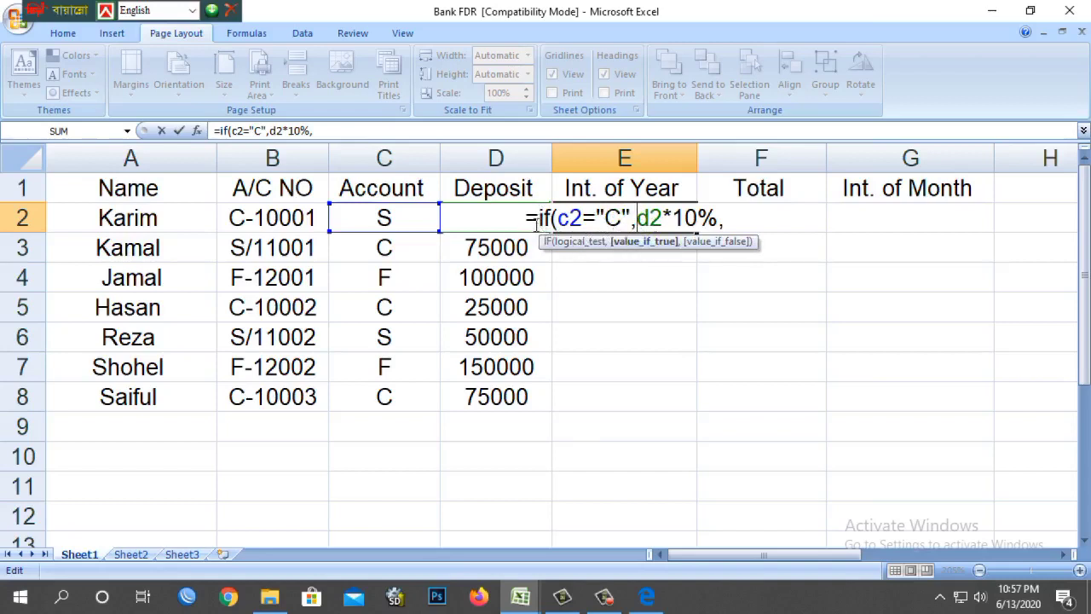
pyautogui.moveTo(540, 222)
pyautogui.mouseDown()
pyautogui.moveTo(729, 220)
pyautogui.moveTo(547, 213)
pyautogui.mouseUp()
pyautogui.click(729, 220)
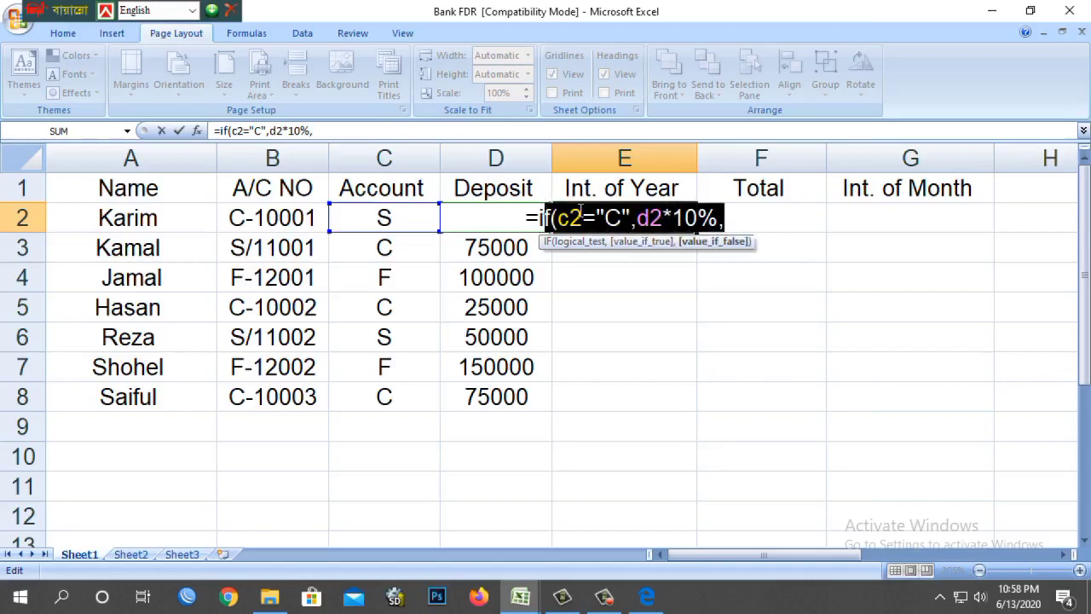
pyautogui.click(738, 219)
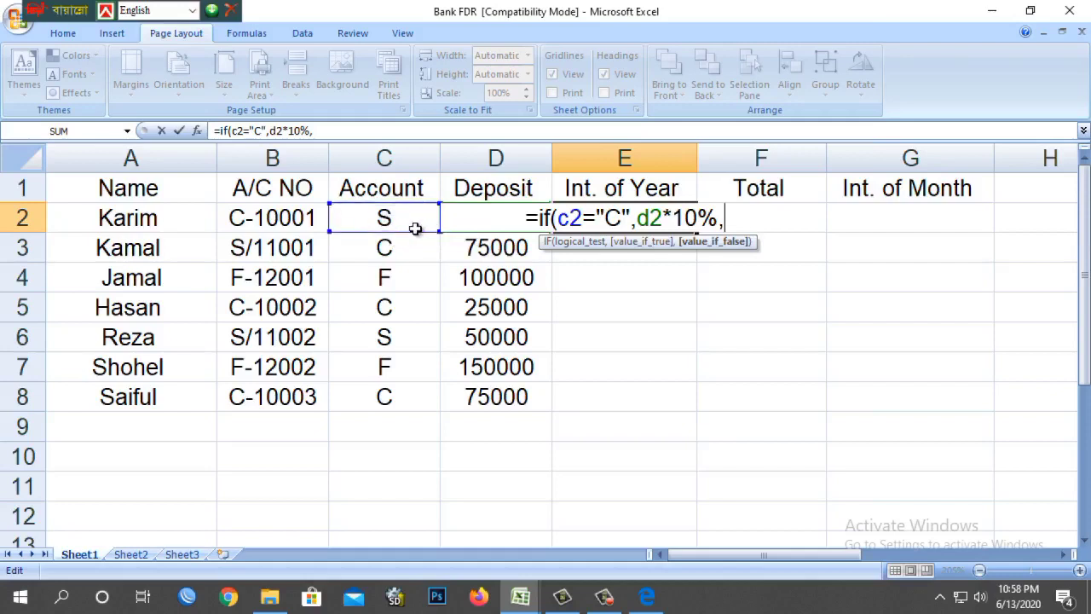
# - Nest a second IF in the E2 formula that tests whether C2 equals "S"
pyautogui.write('if(')
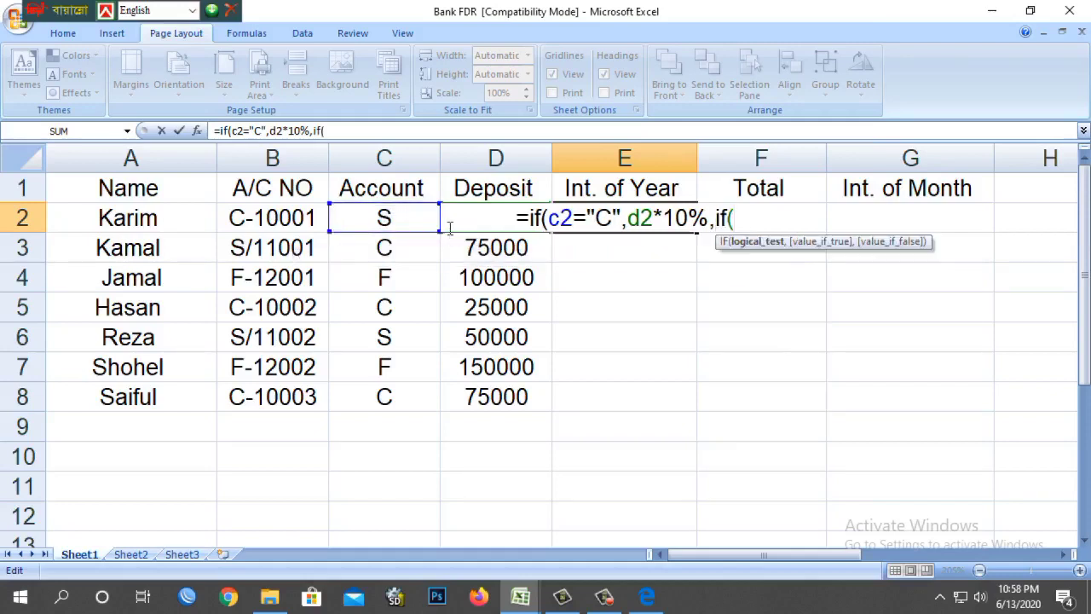
pyautogui.write('c2')
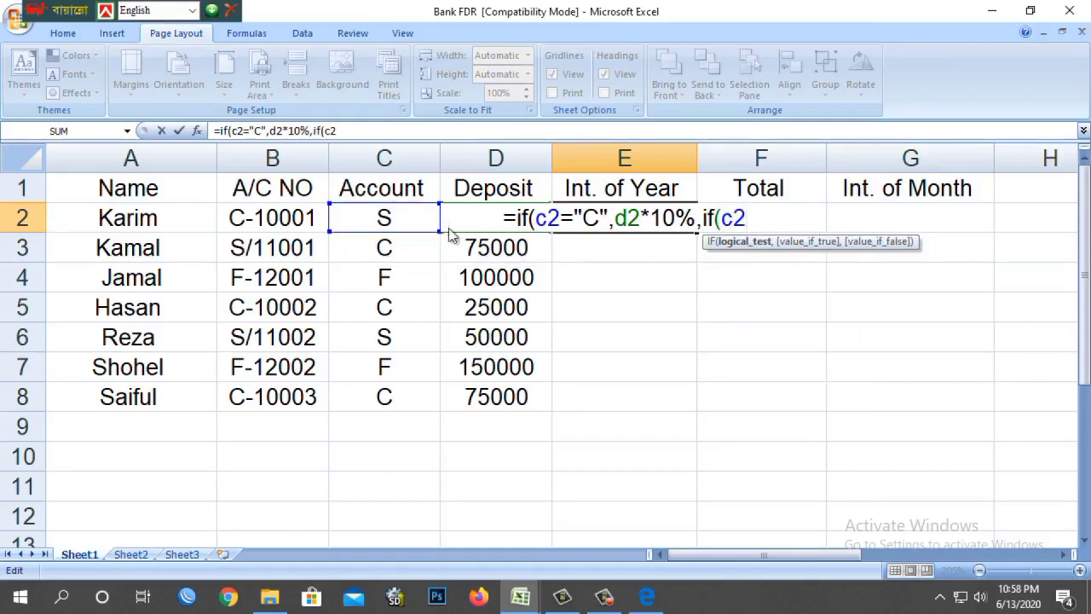
pyautogui.doubleClick(559, 218)
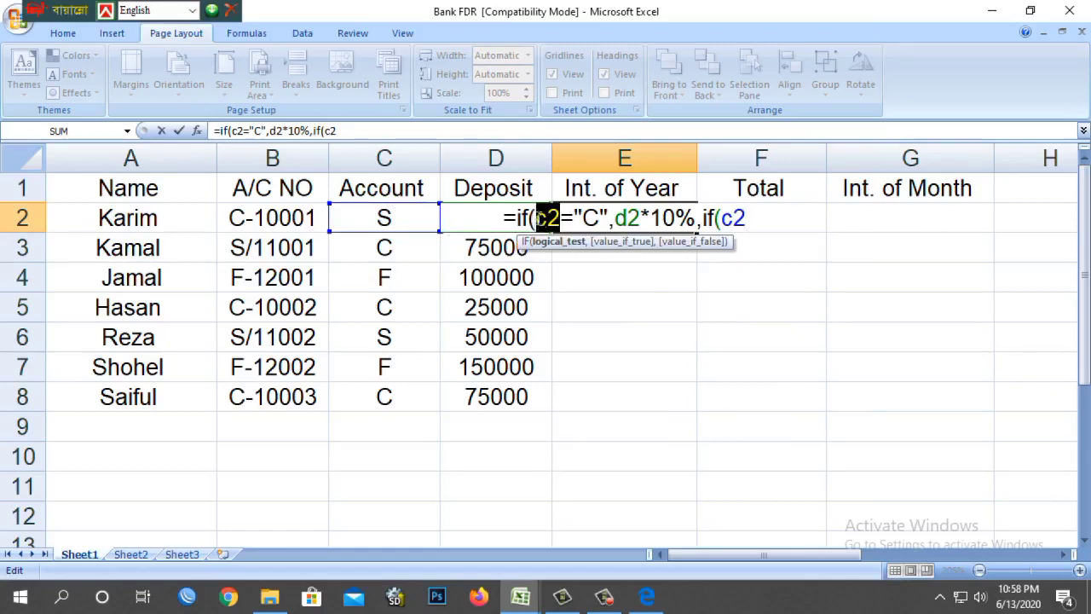
pyautogui.click(768, 214)
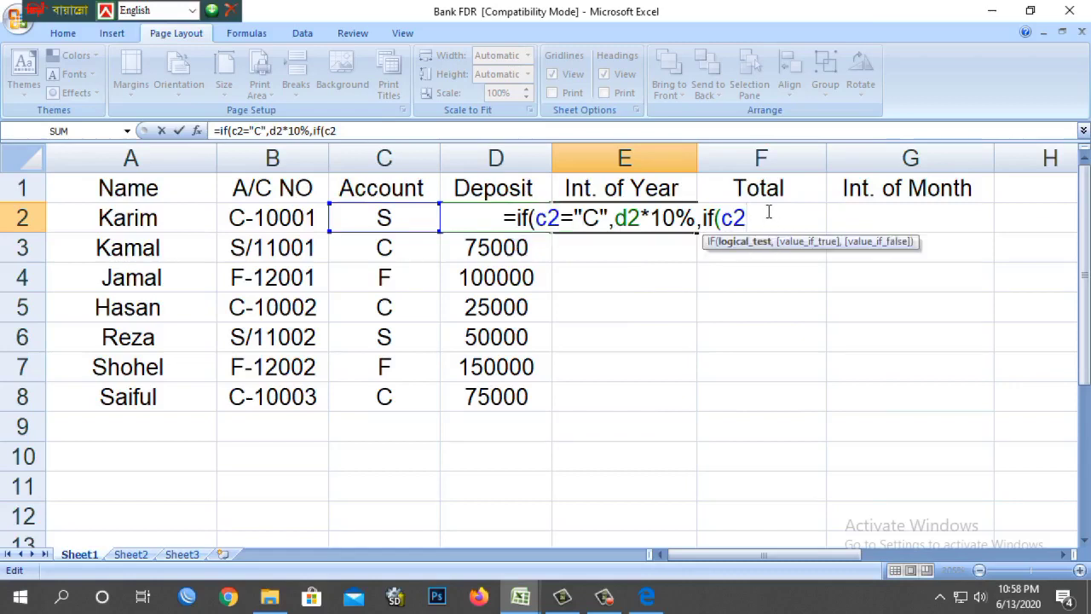
pyautogui.write('=')
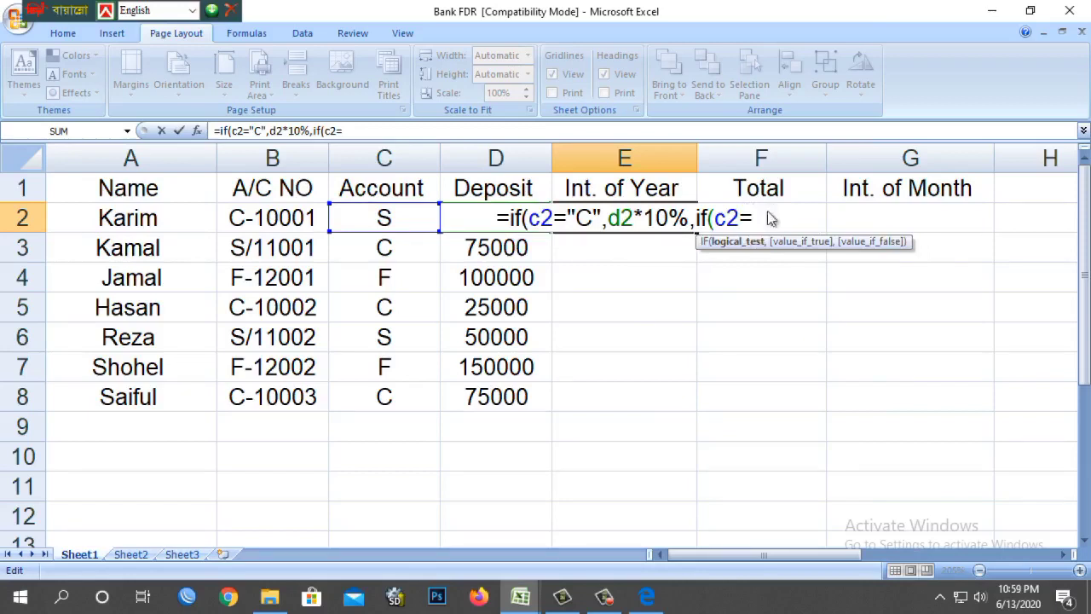
pyautogui.write('"')
pyautogui.write('S')
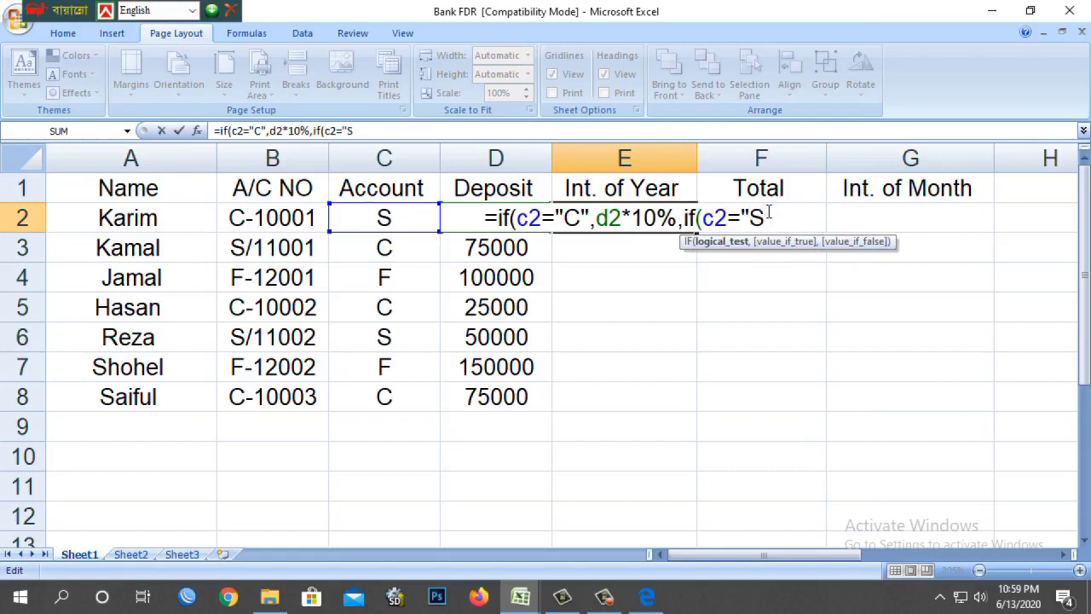
pyautogui.write('",')
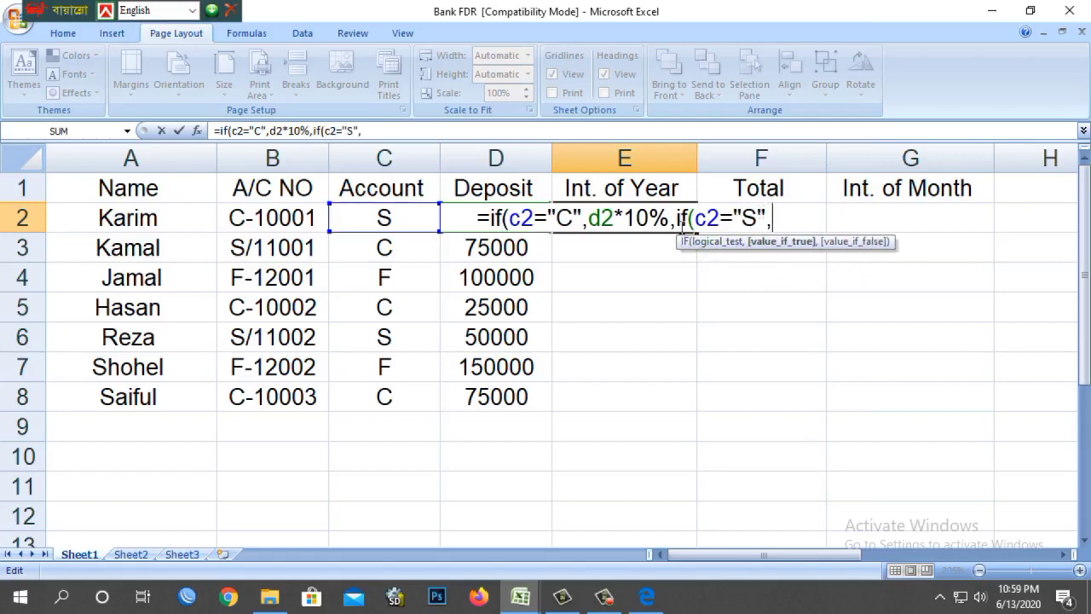
# - Add d2*12% as the nested IF's value if true, followed by a comma for its next argument
pyautogui.moveTo(676, 218); pyautogui.dragTo(781, 218)
pyautogui.click(784, 218)
pyautogui.write('d2*')
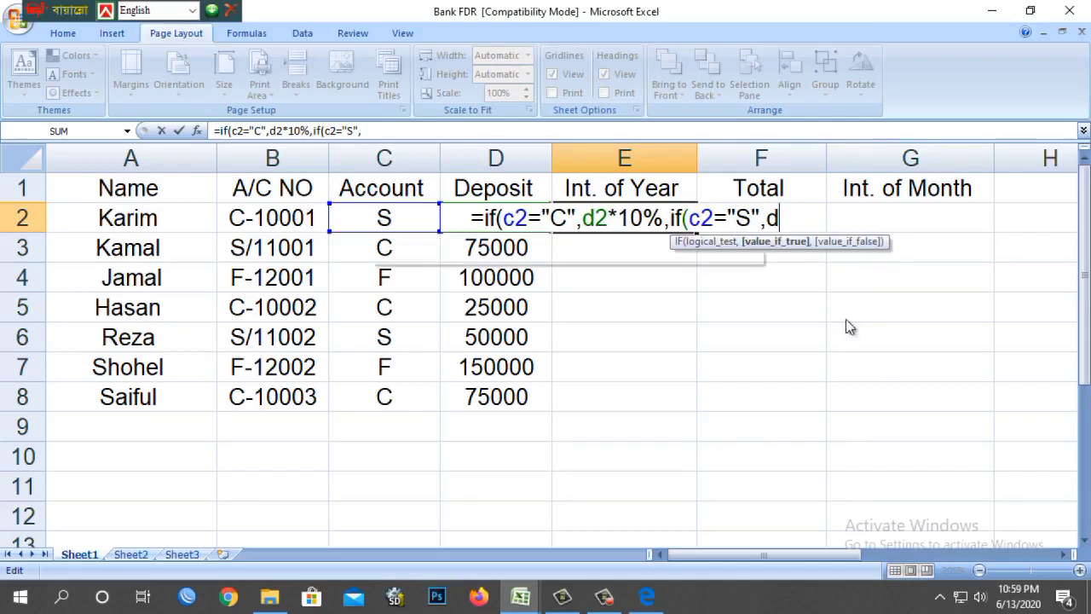
pyautogui.write('12')
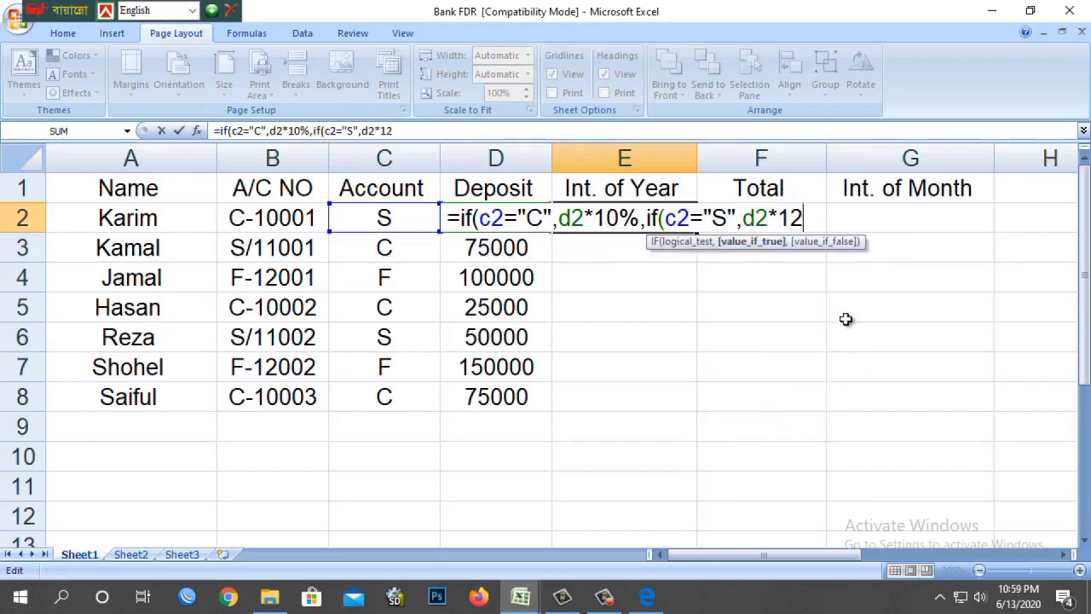
pyautogui.write('%')
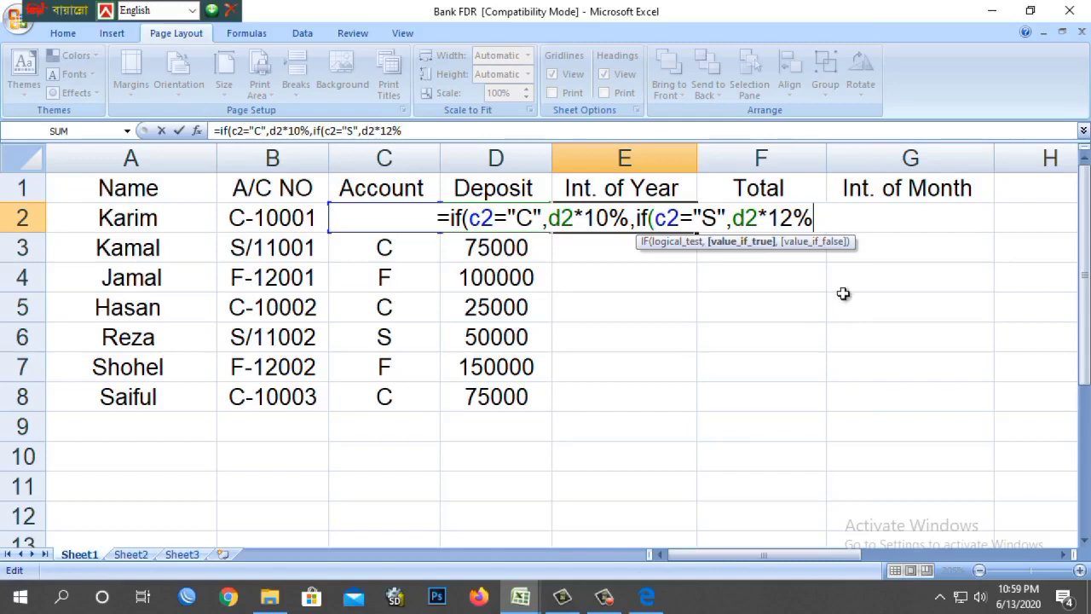
pyautogui.moveTo(477, 218); pyautogui.dragTo(817, 219)
pyautogui.click(639, 218)
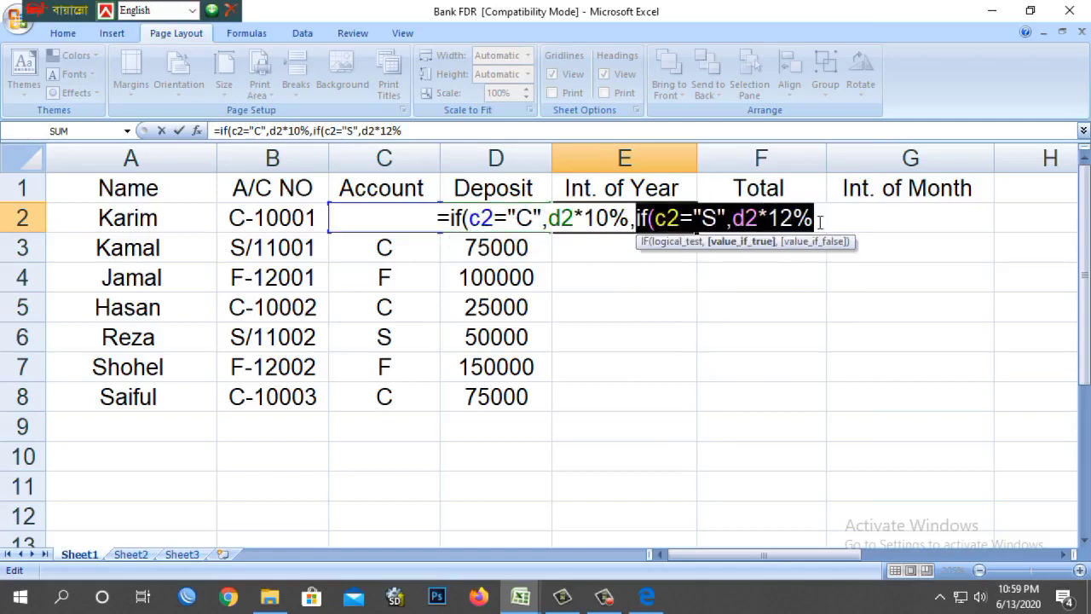
pyautogui.click(819, 223)
pyautogui.write(',')
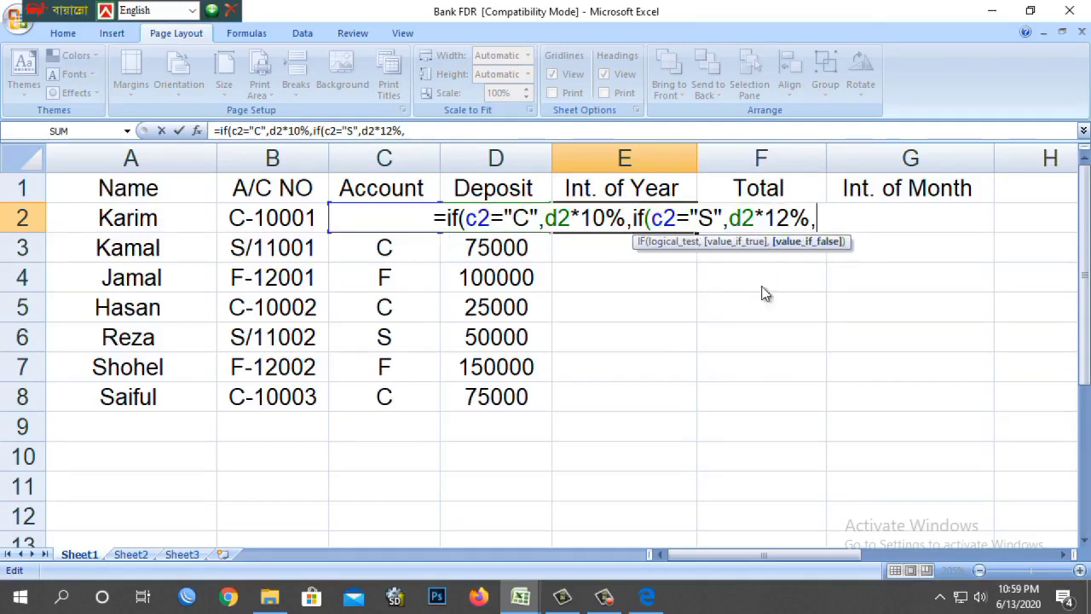
# - Nest a third IF in the E2 formula that tests whether C2 equals "F" and returns d2*15% if true
pyautogui.write('if(')
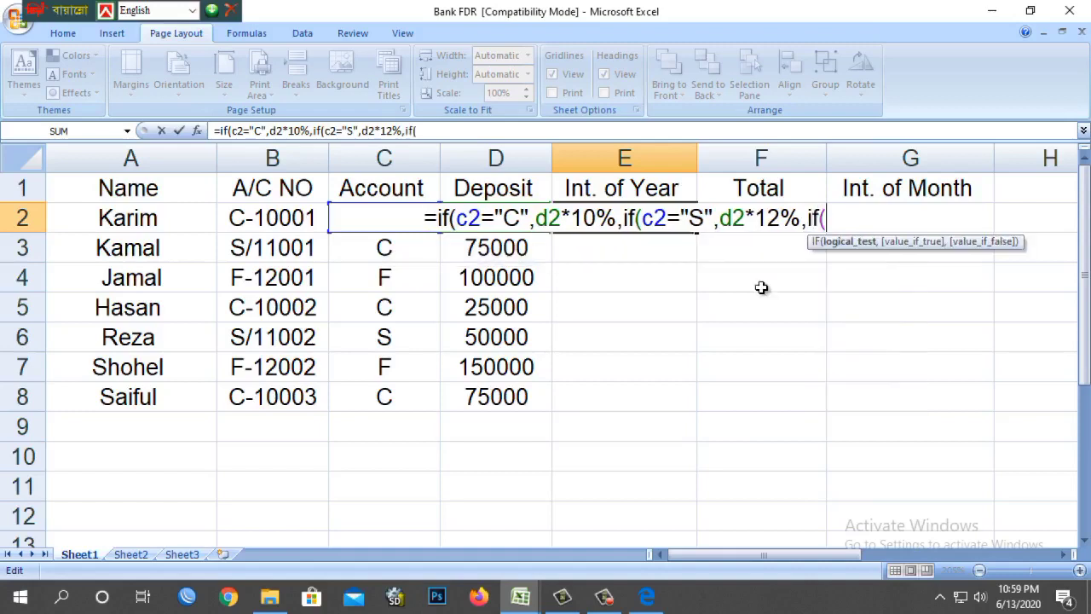
pyautogui.write('c2')
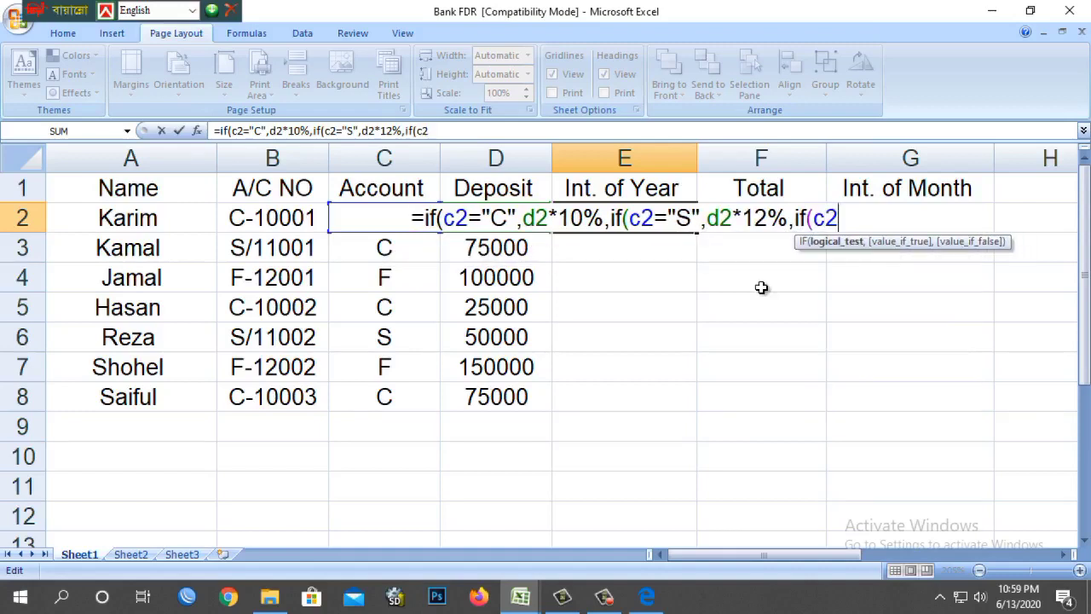
pyautogui.write('=')
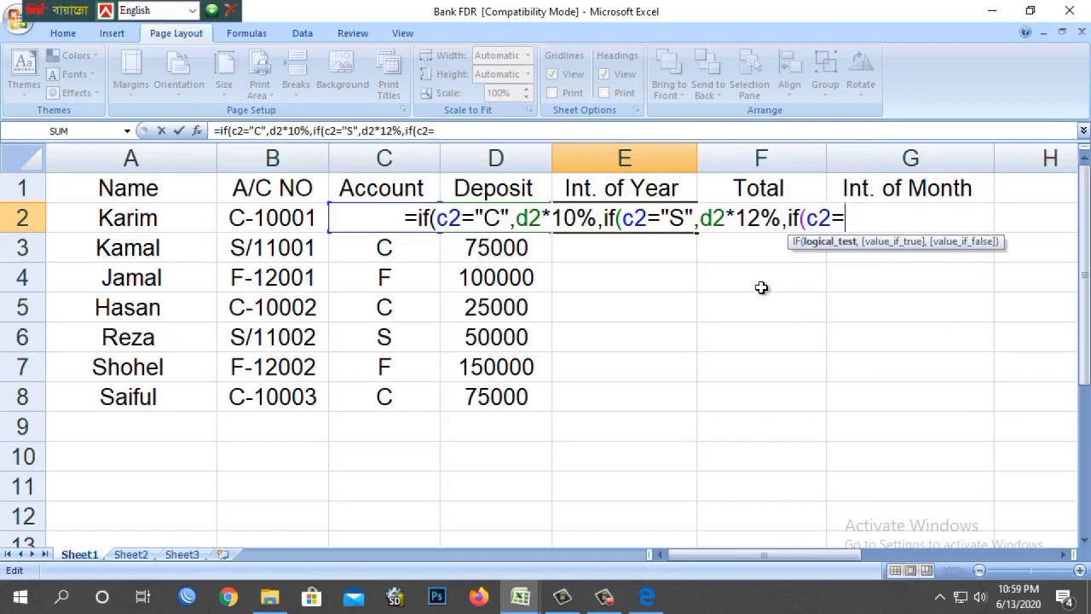
pyautogui.write('"')
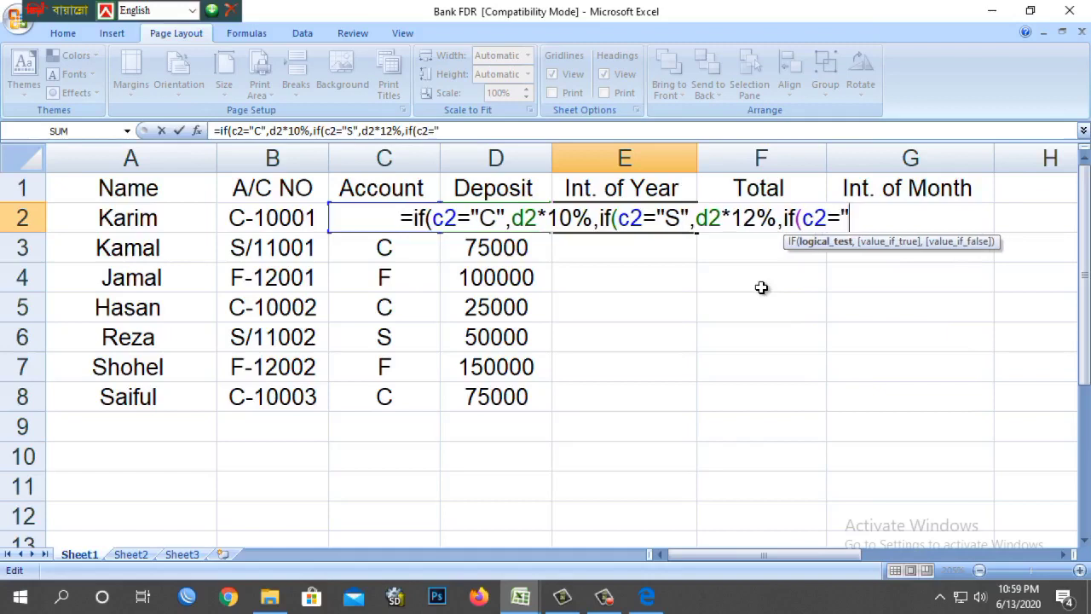
pyautogui.write('F",')
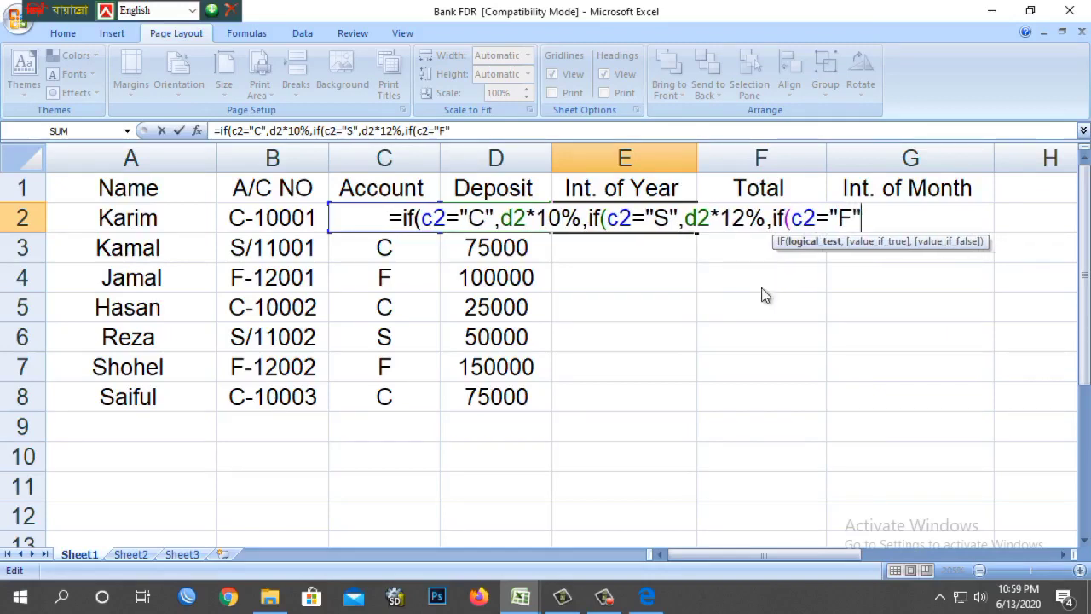
pyautogui.write('d')
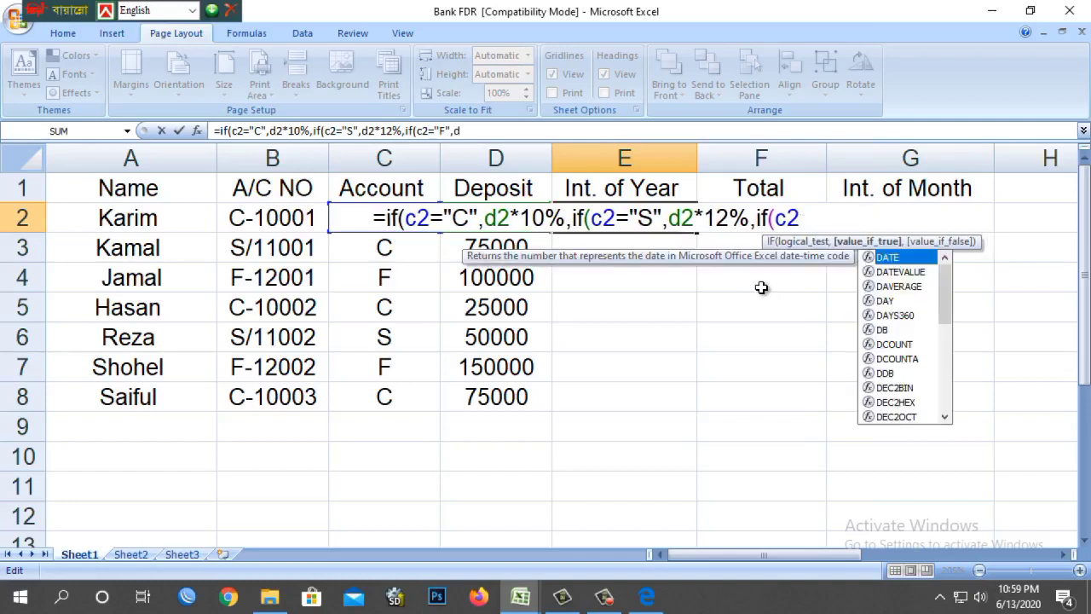
pyautogui.write('2*15%')
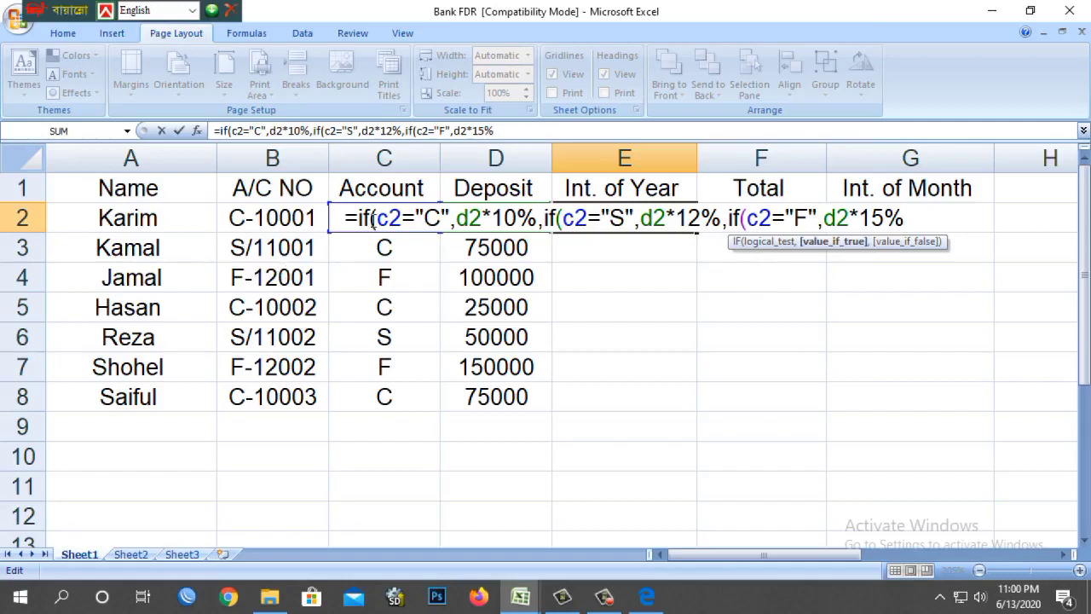
# - Examine the three nested IF parts of the E2 formula and where each opening parenthesis stands
pyautogui.moveTo(381, 219); pyautogui.dragTo(537, 220)
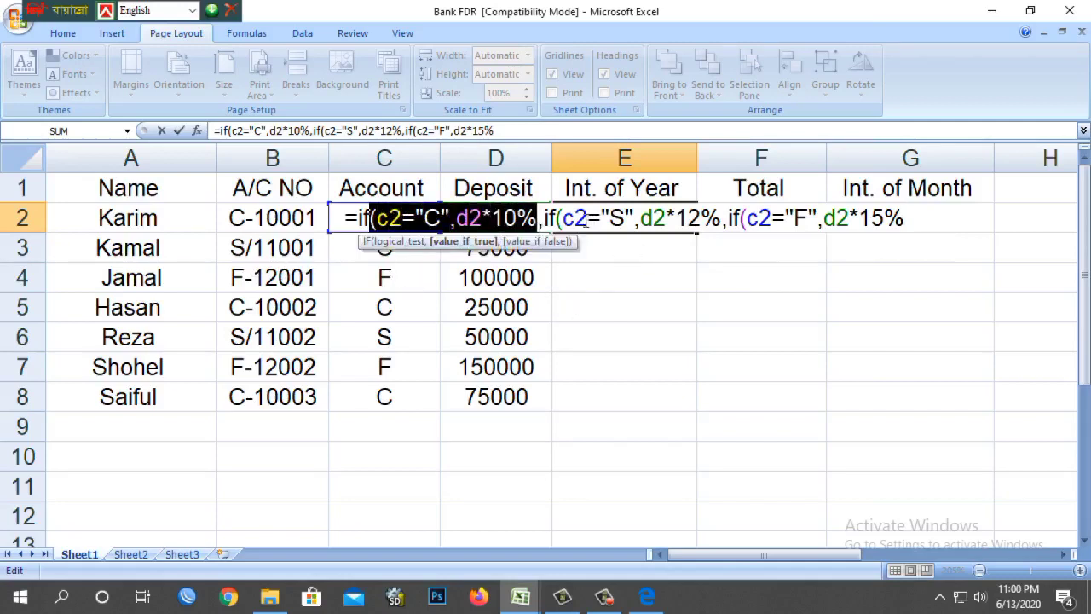
pyautogui.click(543, 219)
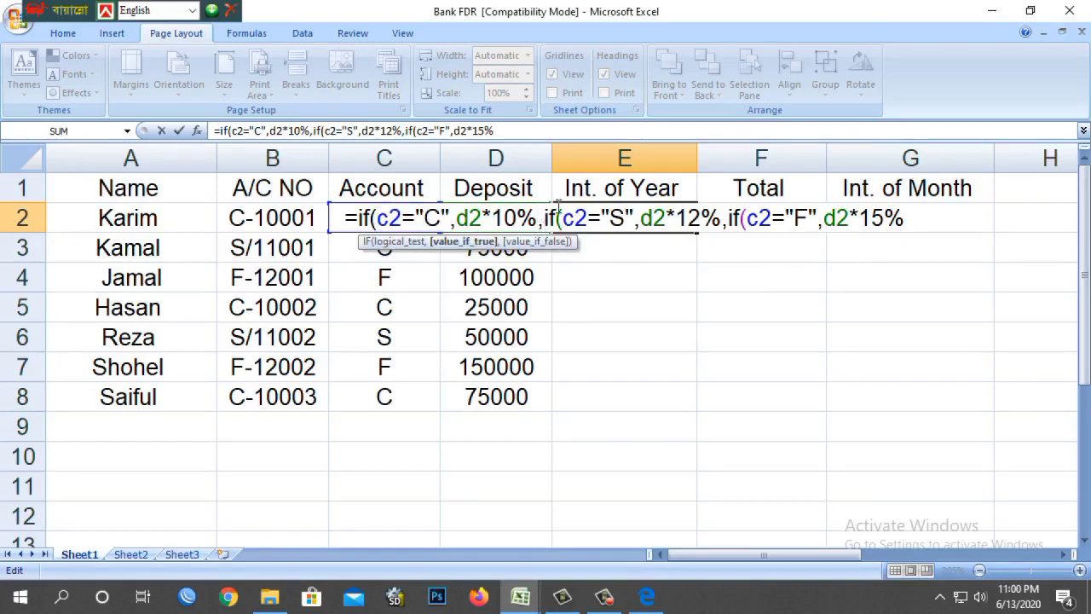
pyautogui.click(562, 219)
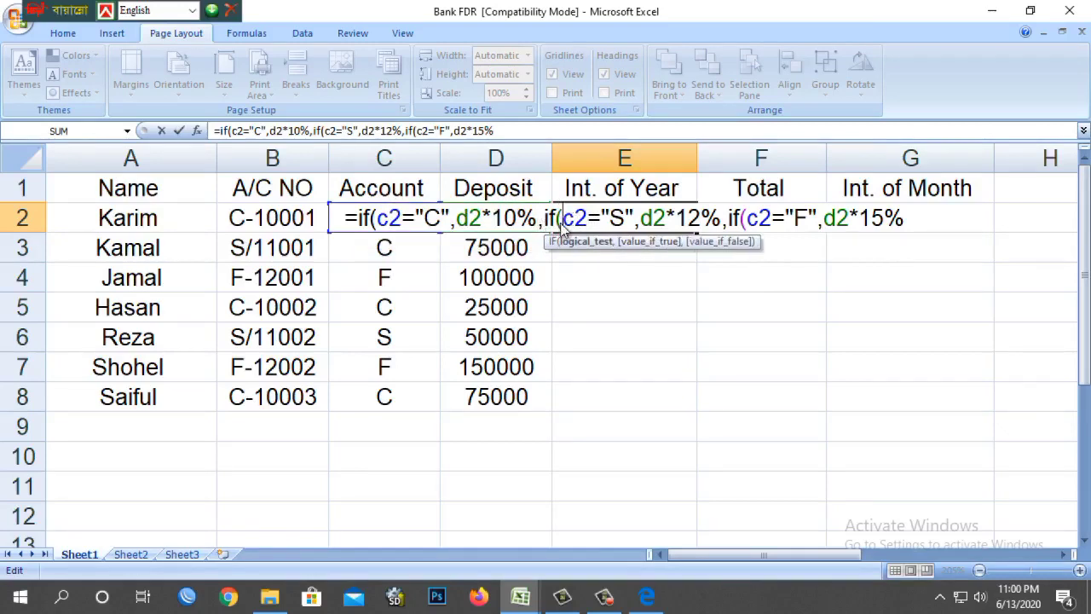
pyautogui.click(720, 219)
pyautogui.click(745, 219)
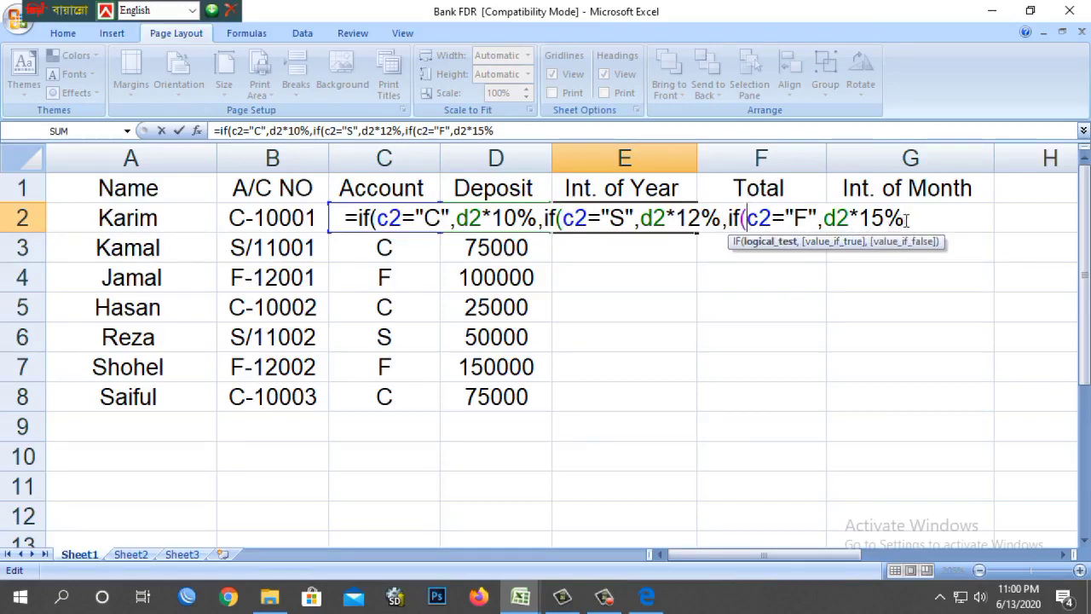
pyautogui.click(906, 220)
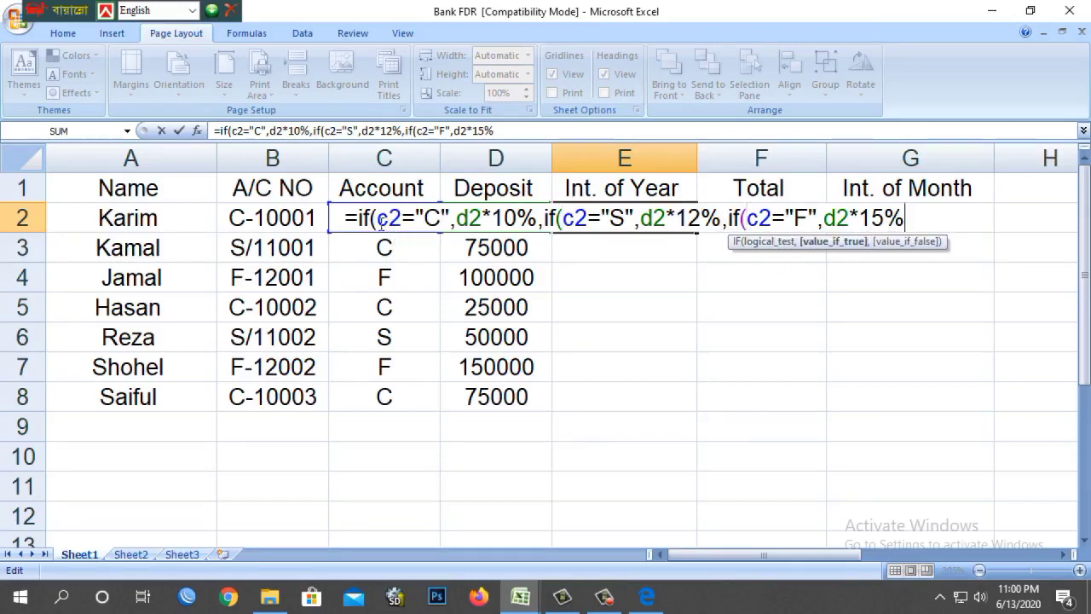
pyautogui.click(363, 219)
pyautogui.click(556, 220)
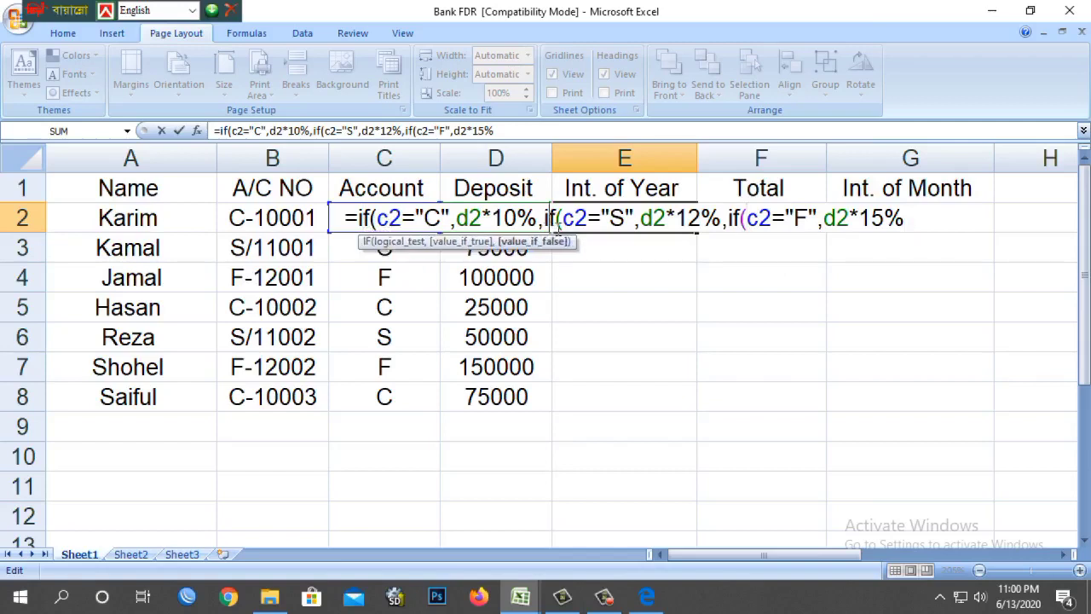
pyautogui.click(730, 223)
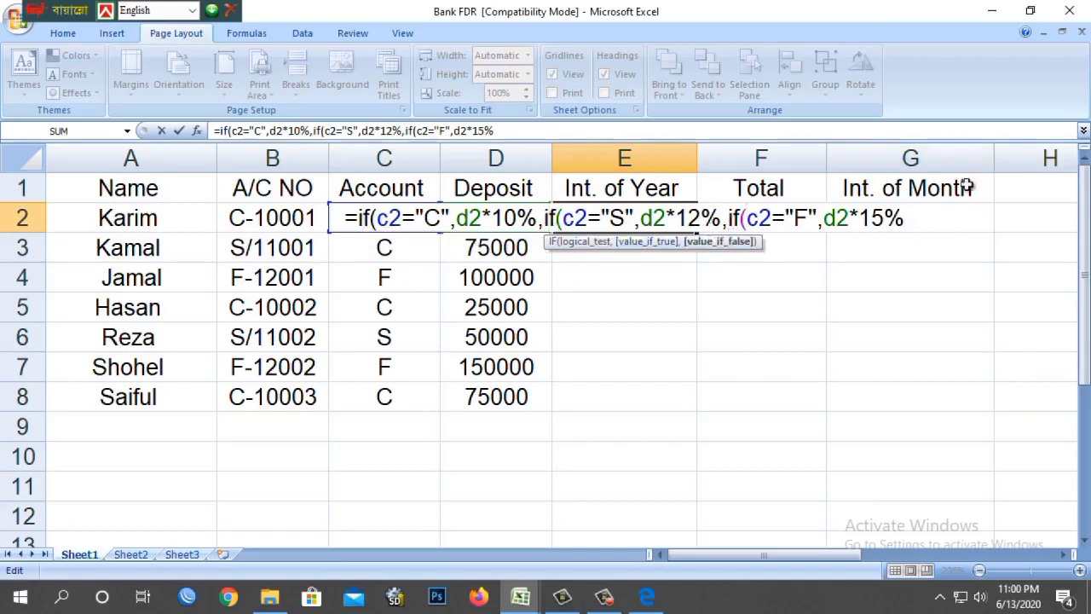
pyautogui.click(925, 219)
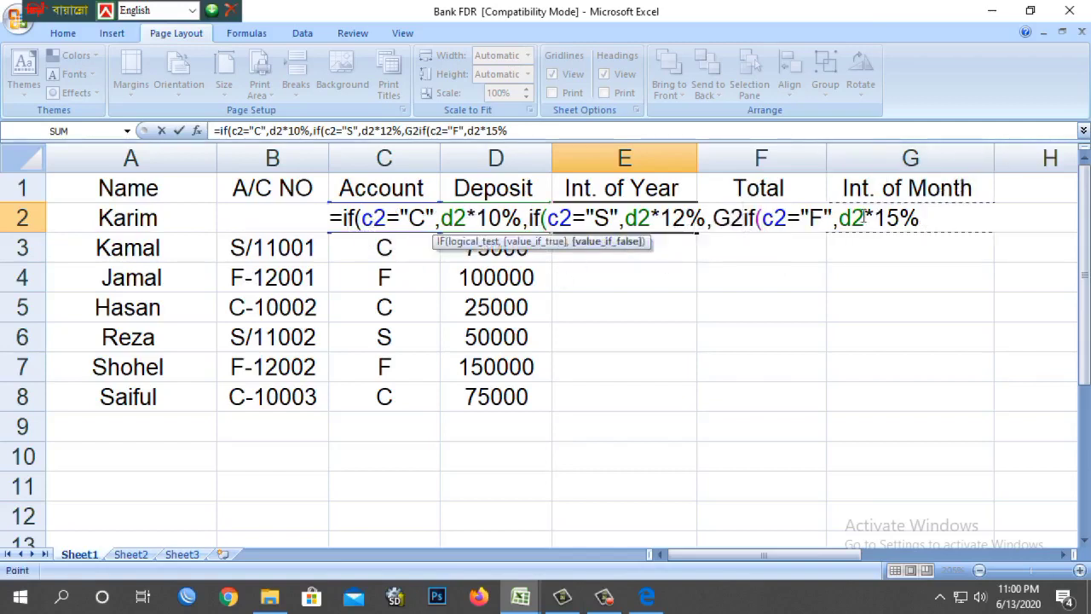
pyautogui.click(765, 219)
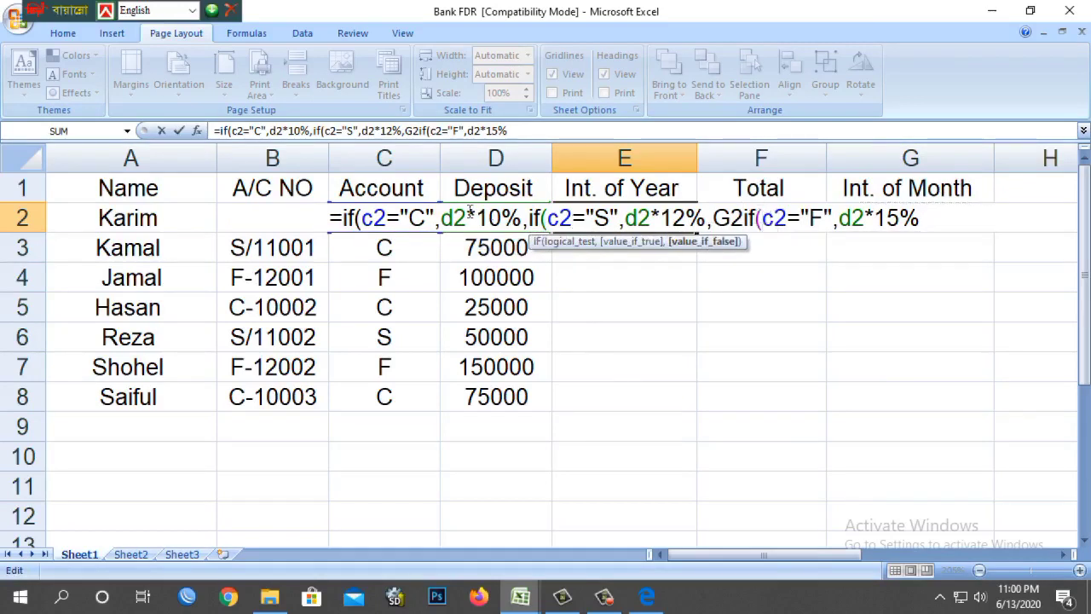
pyautogui.click(519, 132)
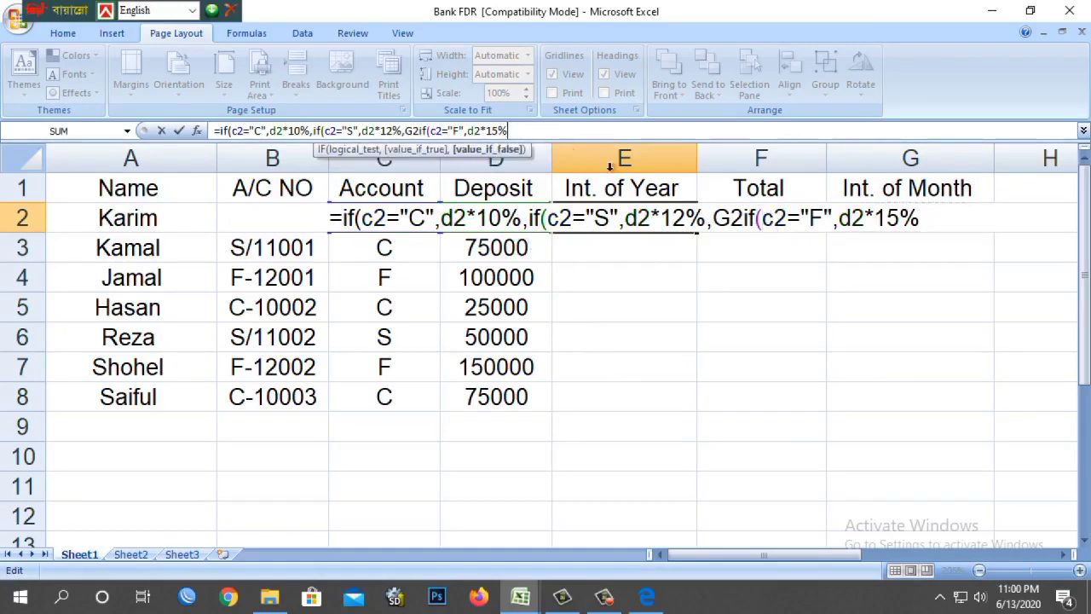
# - Close the E2 formula with three closing parentheses and enter it
pyautogui.click(937, 220)
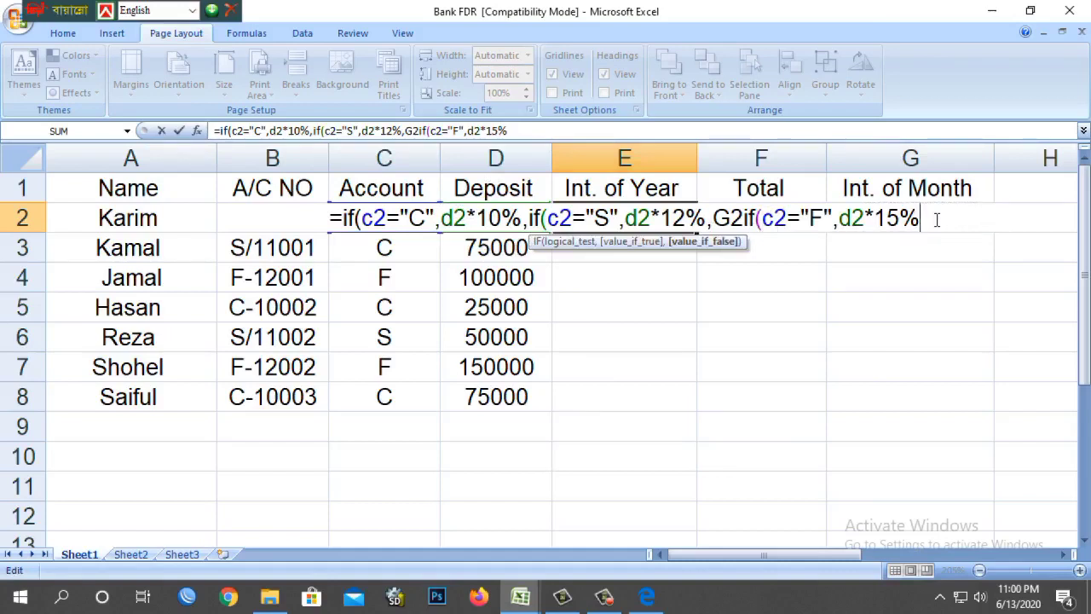
pyautogui.moveTo(937, 219); pyautogui.dragTo(343, 220)
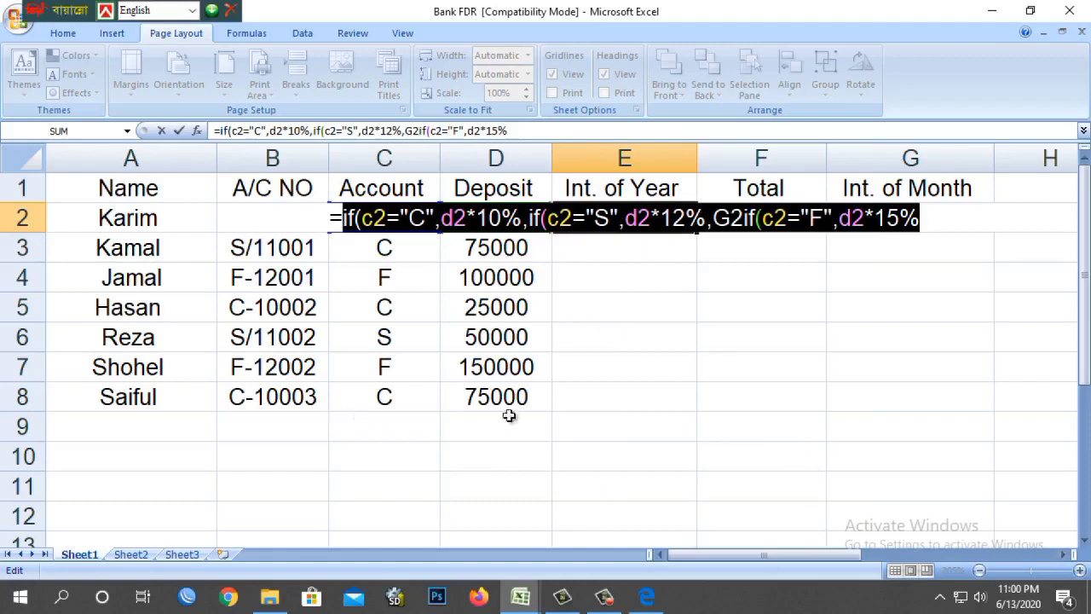
pyautogui.click(923, 220)
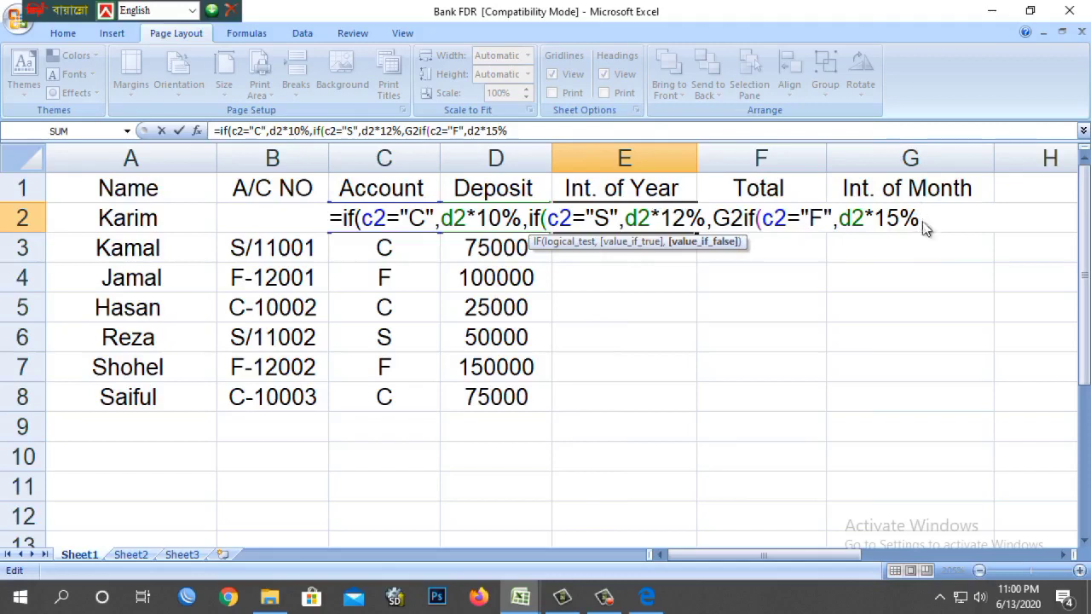
pyautogui.write(')))')
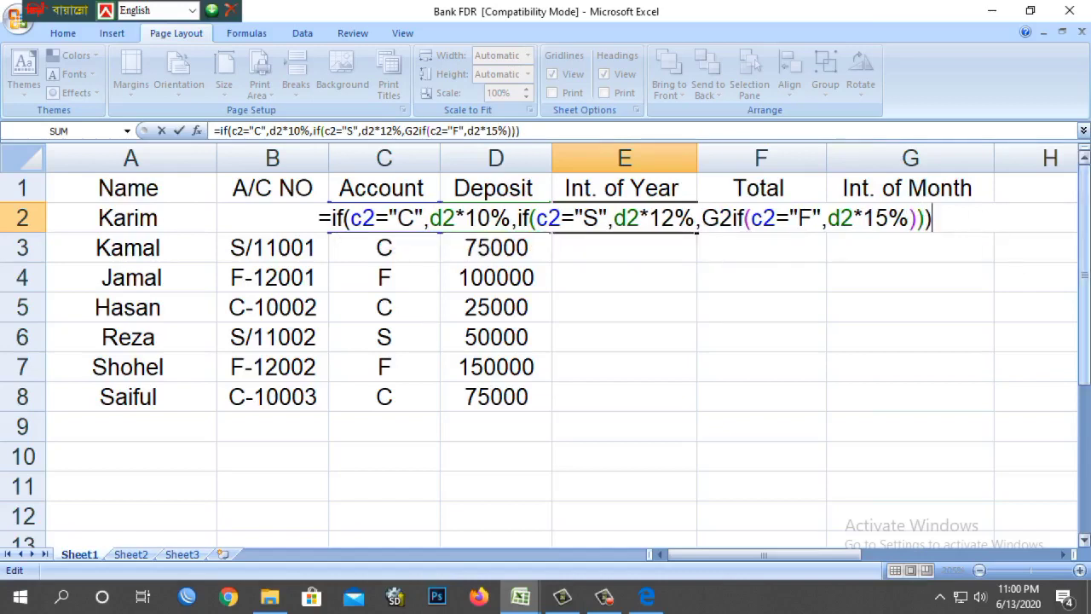
pyautogui.press('Return')
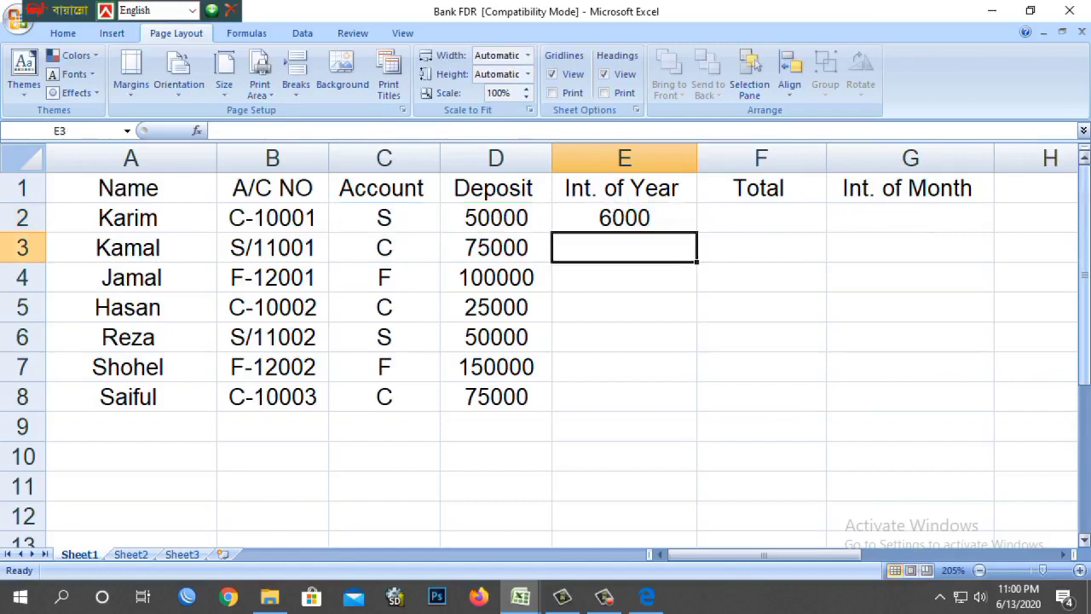
# - Check the account type, deposit and account holder in row 2 against the calculated yearly interest
pyautogui.click(404, 216)
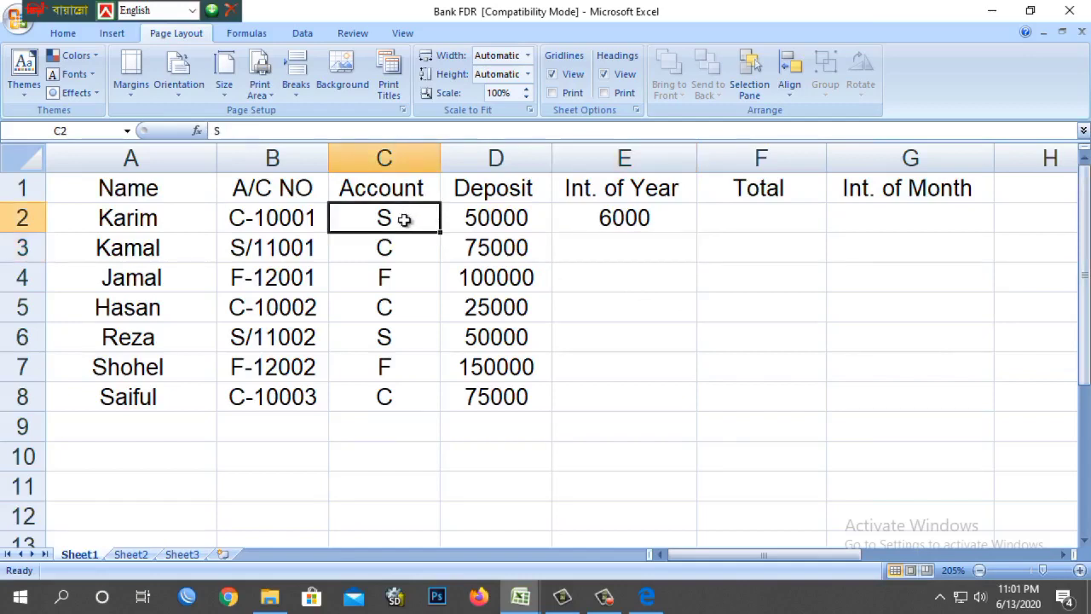
pyautogui.click(516, 224)
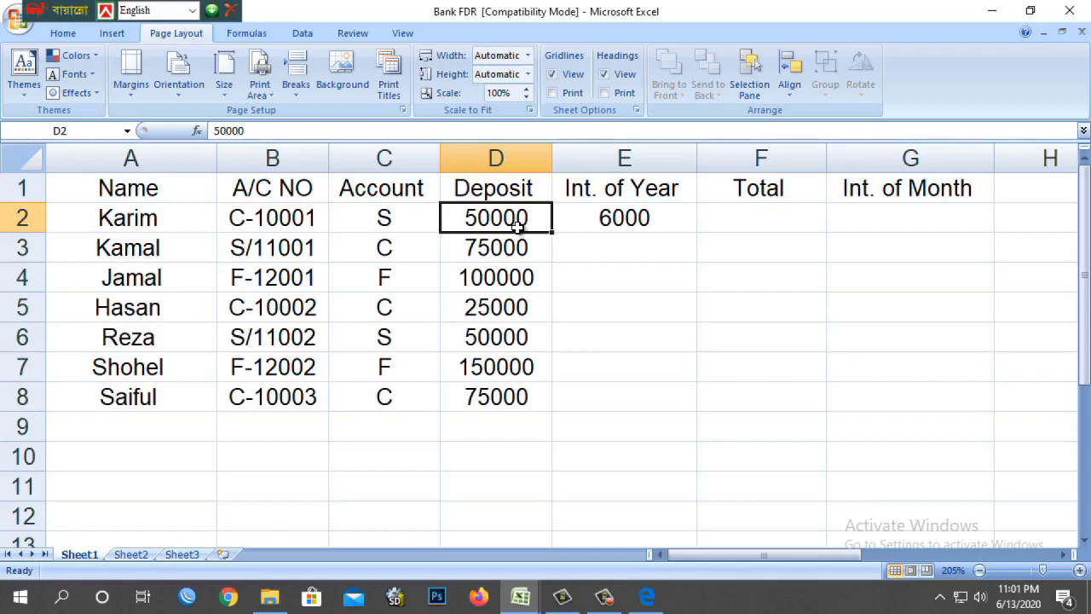
pyautogui.click(113, 224)
# - Fill the yearly interest formula from E2 down through E3 and E4
pyautogui.click(653, 215)
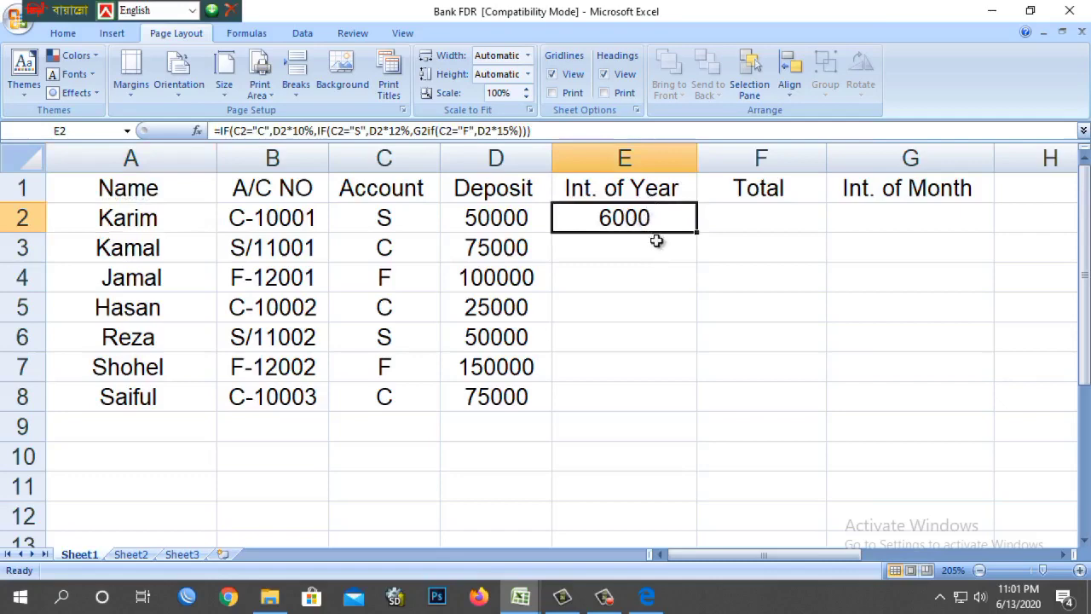
pyautogui.keyDown('ctrl'); pyautogui.scroll(5, 668, 341); pyautogui.keyUp('ctrl')
pyautogui.keyDown('ctrl'); pyautogui.scroll(4, 668, 341); pyautogui.keyUp('ctrl')
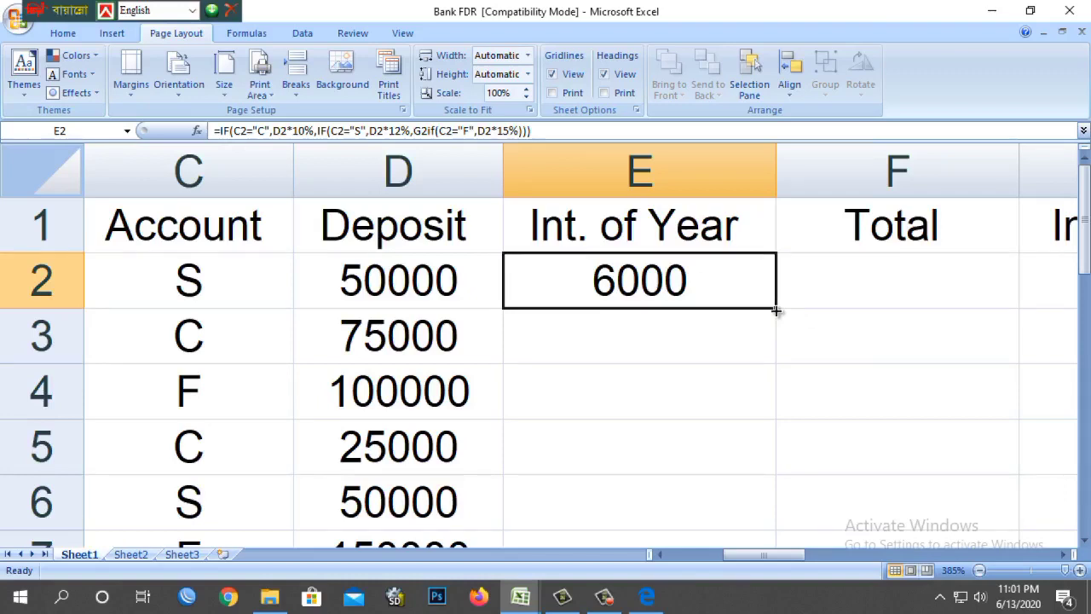
pyautogui.moveTo(777, 311); pyautogui.dragTo(762, 359)
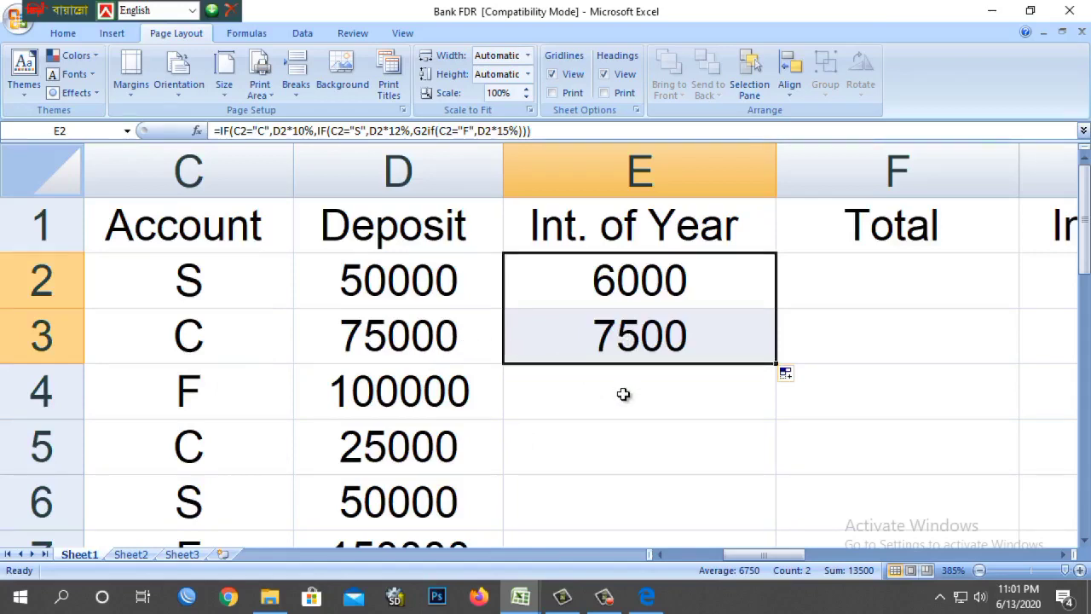
pyautogui.keyDown('ctrl'); pyautogui.scroll(-1, 623, 392); pyautogui.keyUp('ctrl')
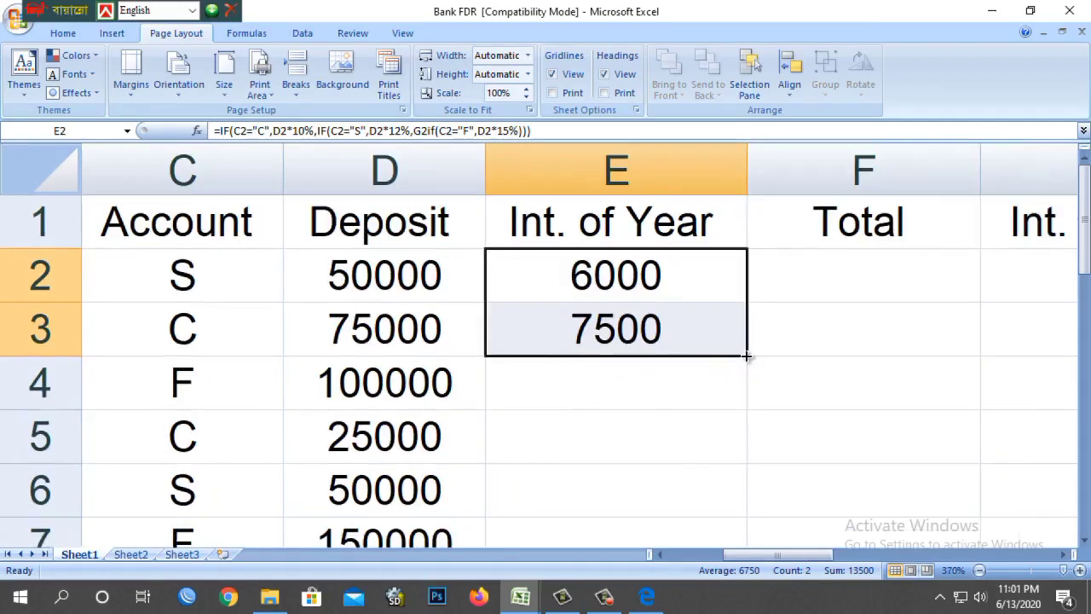
pyautogui.moveTo(748, 355); pyautogui.dragTo(740, 409)
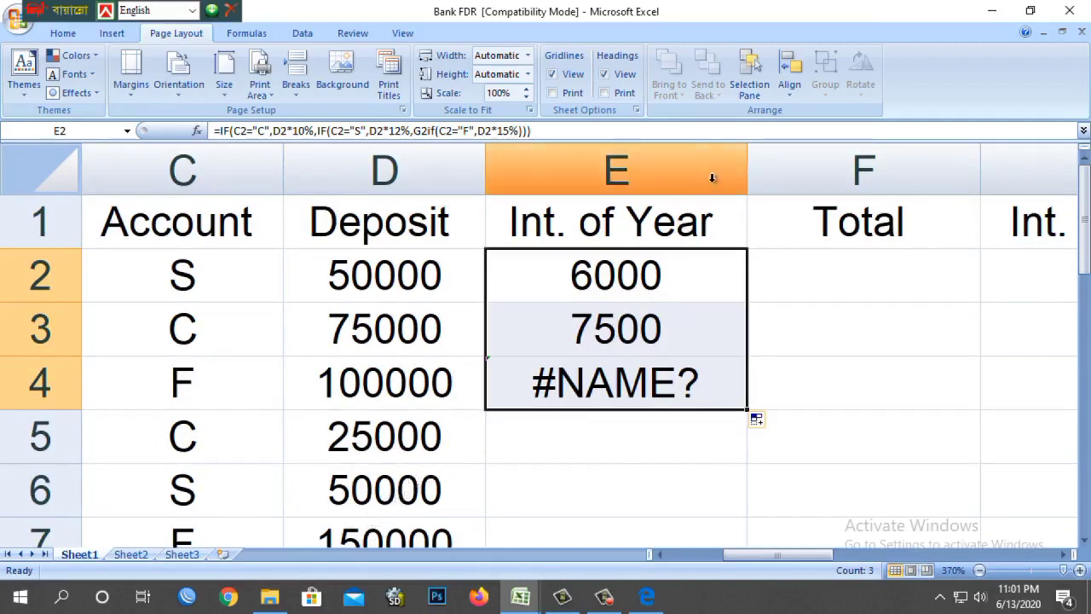
# - Widen the Int. of Year column slightly and remove the stray G2 before the third IF in the E2 formula
pyautogui.moveTo(747, 155); pyautogui.dragTo(781, 162)
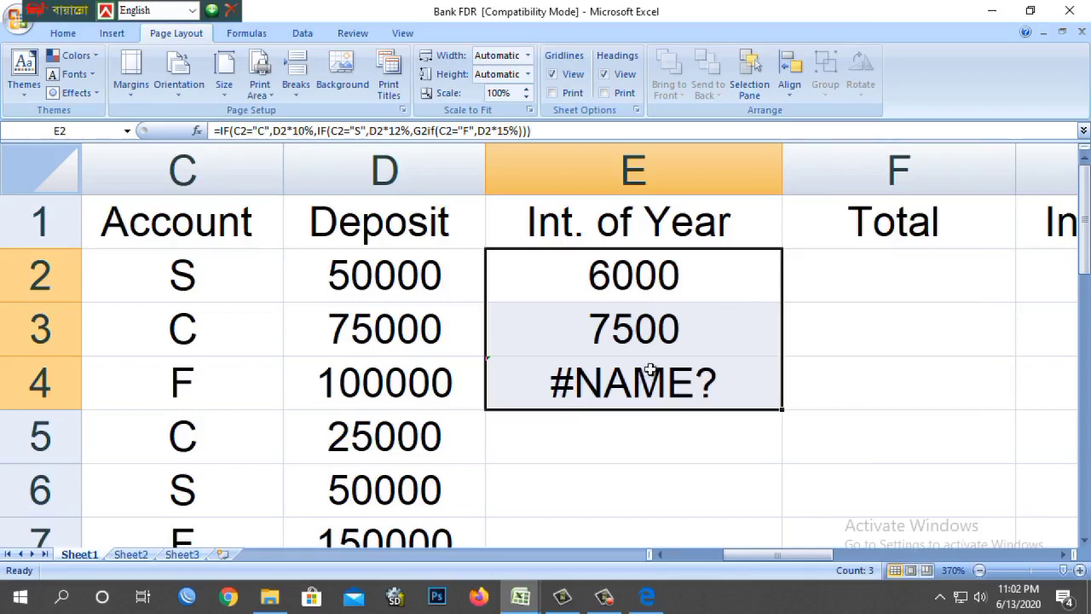
pyautogui.scroll(-2, 653, 373)
pyautogui.click(670, 264)
pyautogui.doubleClick(670, 263)
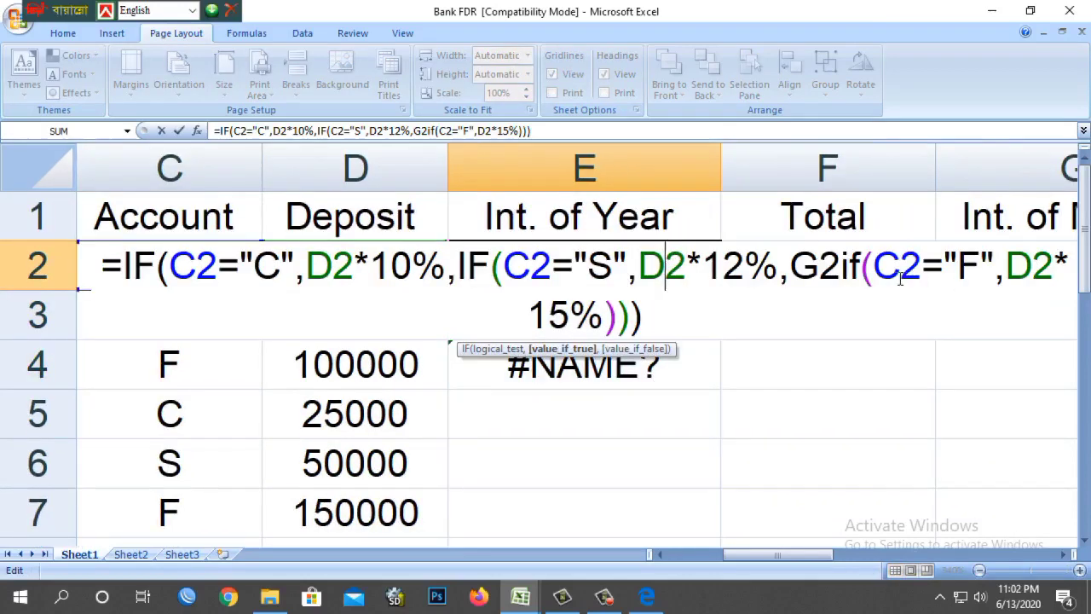
pyautogui.click(843, 267)
pyautogui.press('BackSpace')
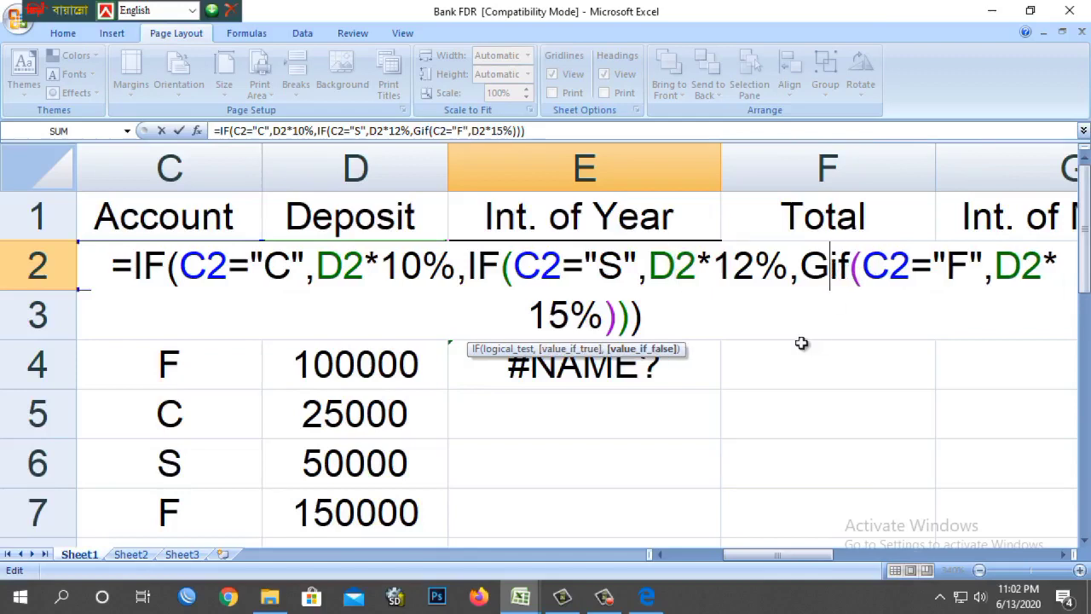
pyautogui.press('BackSpace')
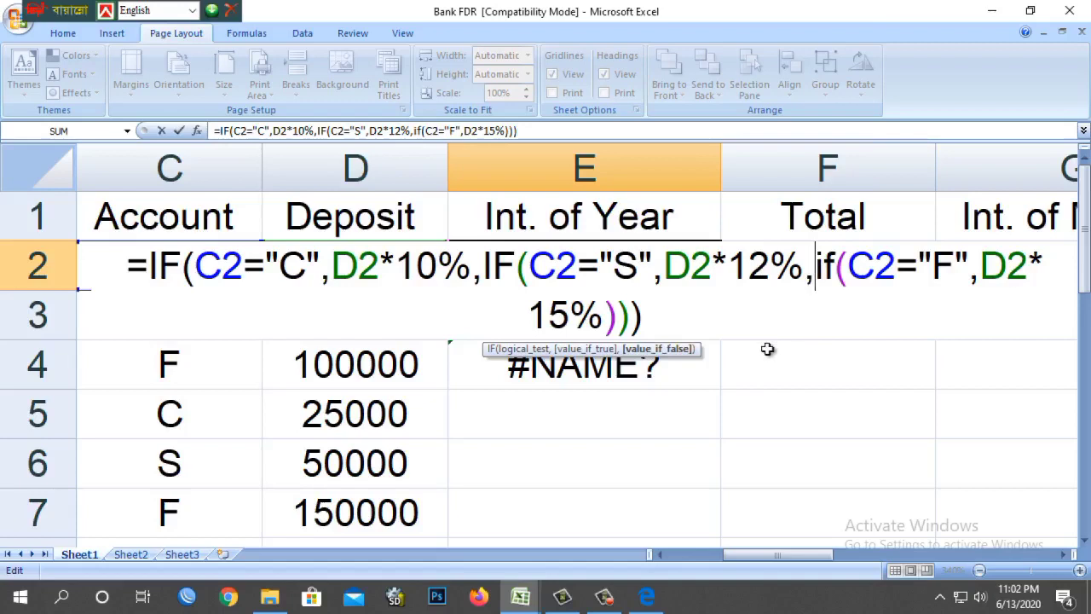
pyautogui.press('Return')
# - Copy the corrected E2 formula down over E3:E4
pyautogui.click(692, 265)
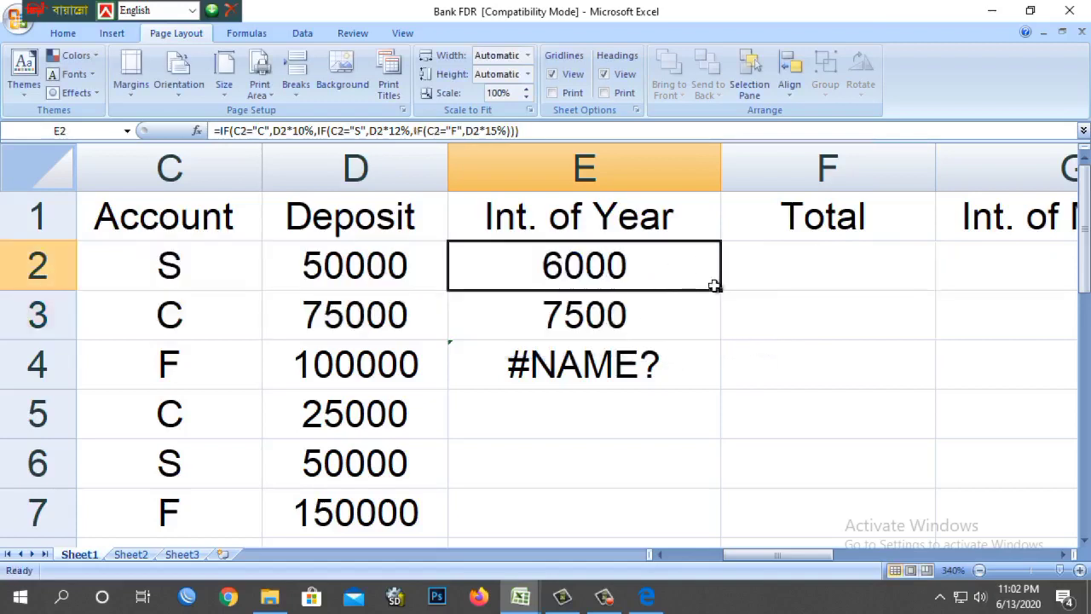
pyautogui.moveTo(714, 286); pyautogui.dragTo(724, 386)
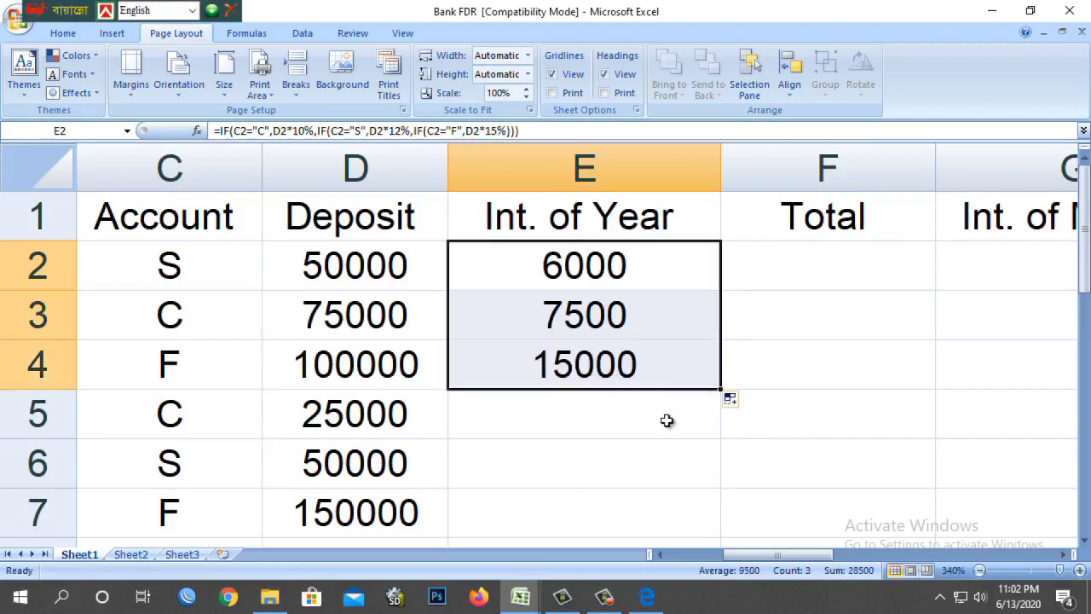
# - Fill the yearly interest formula down the Int. of Year column through E8
pyautogui.scroll(-2, 667, 420)
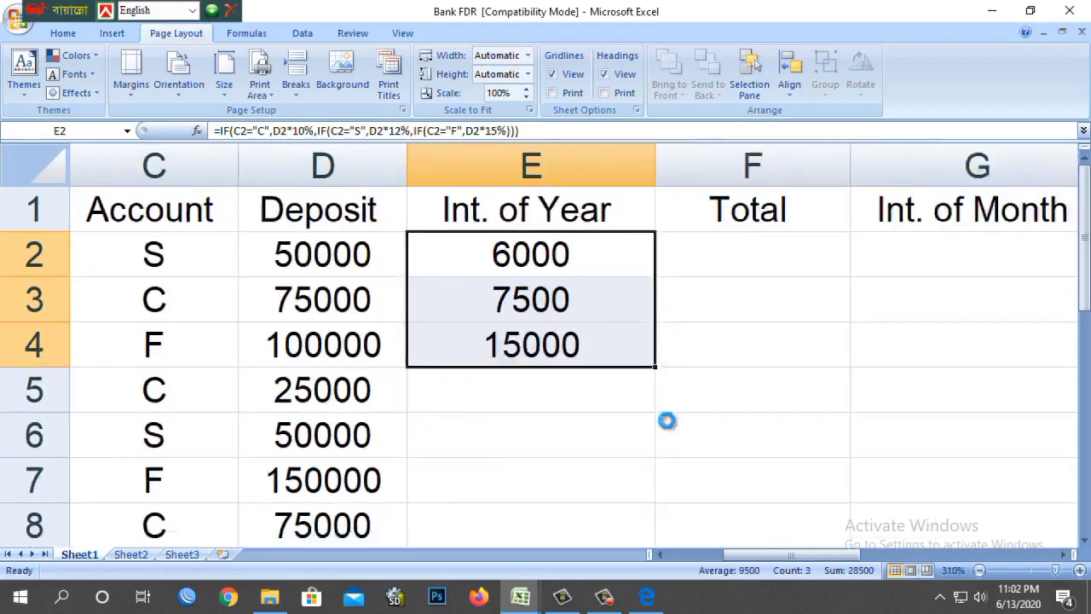
pyautogui.scroll(-1, 666, 421)
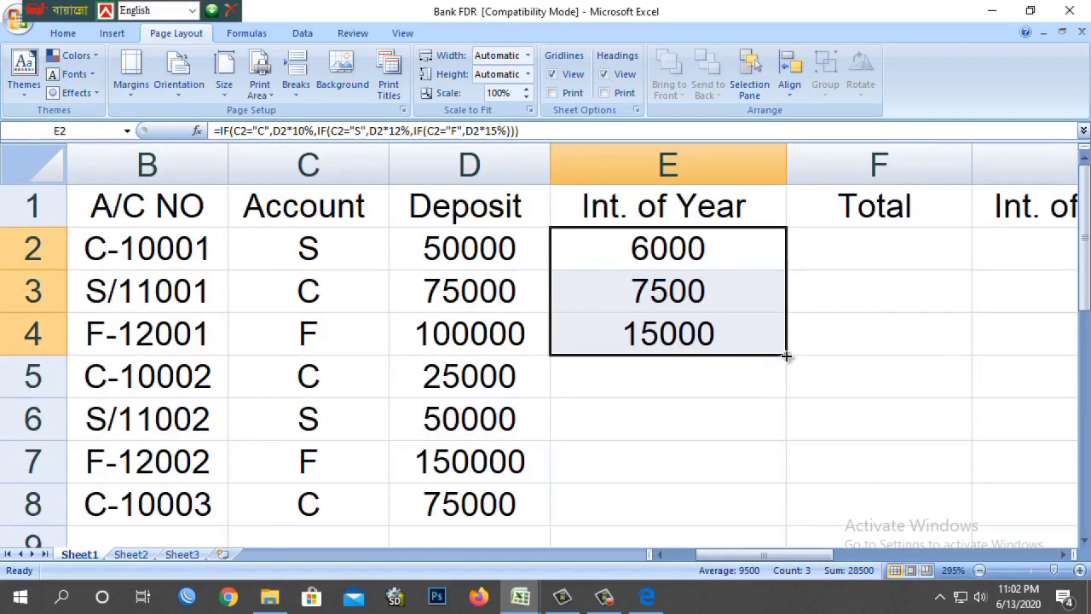
pyautogui.moveTo(786, 355); pyautogui.dragTo(776, 490)
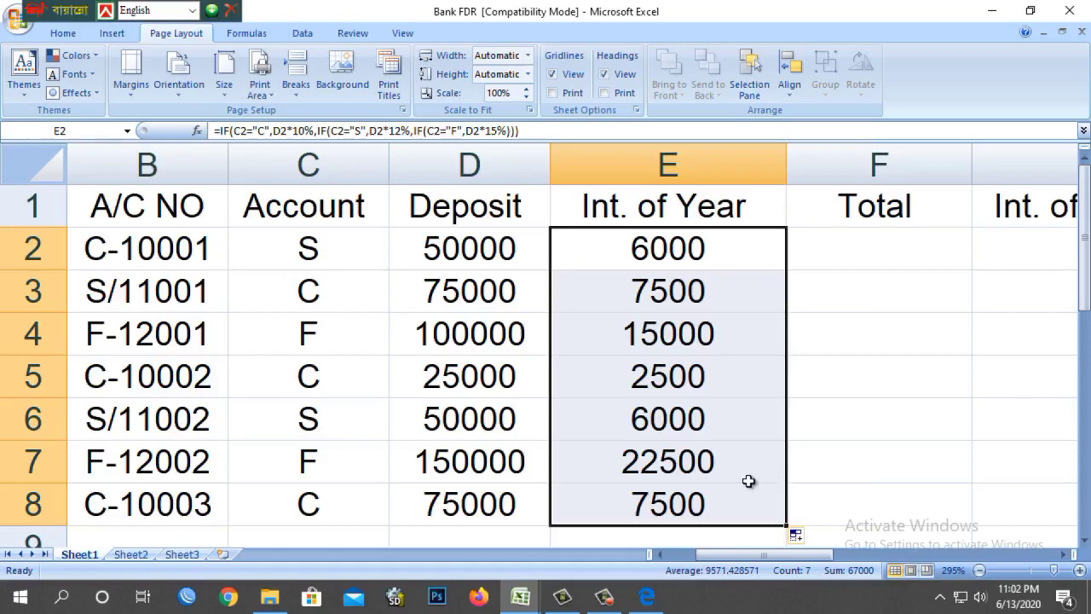
pyautogui.keyDown('ctrl'); pyautogui.scroll(-1, 747, 426); pyautogui.keyUp('ctrl')
pyautogui.keyDown('ctrl'); pyautogui.scroll(-1, 747, 425); pyautogui.keyUp('ctrl')
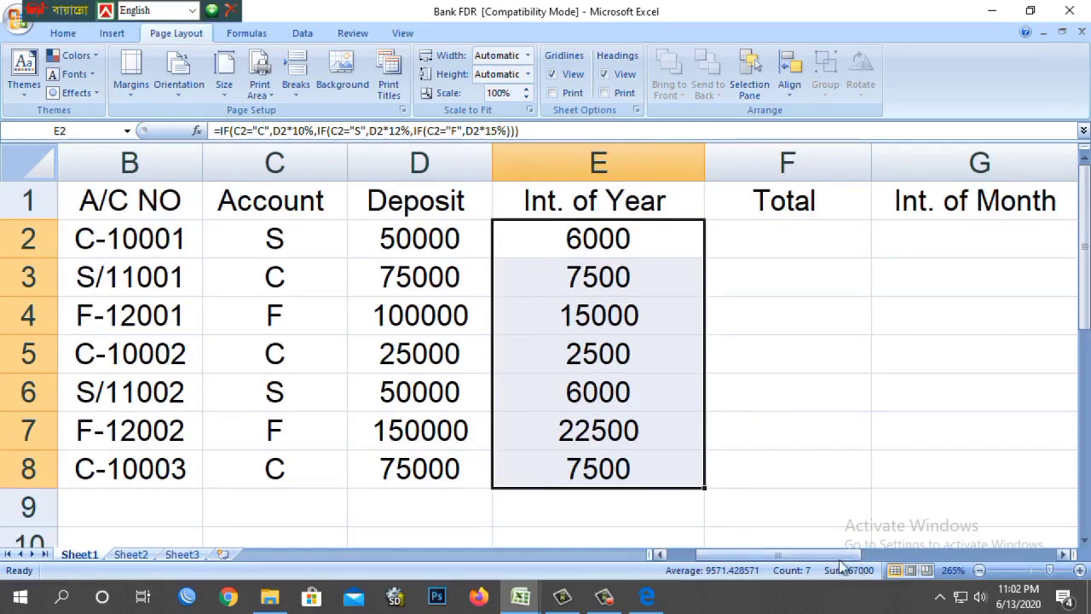
# - Enter the formula =SUM(D2+E2) in F2 to add the deposit and yearly interest
pyautogui.click(430, 163)
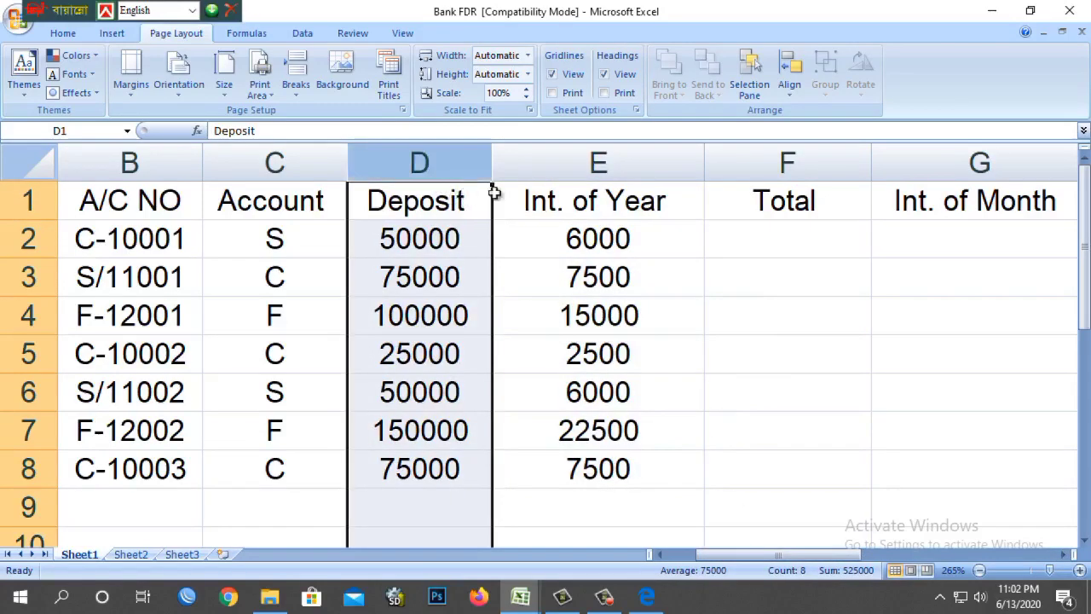
pyautogui.click(645, 163)
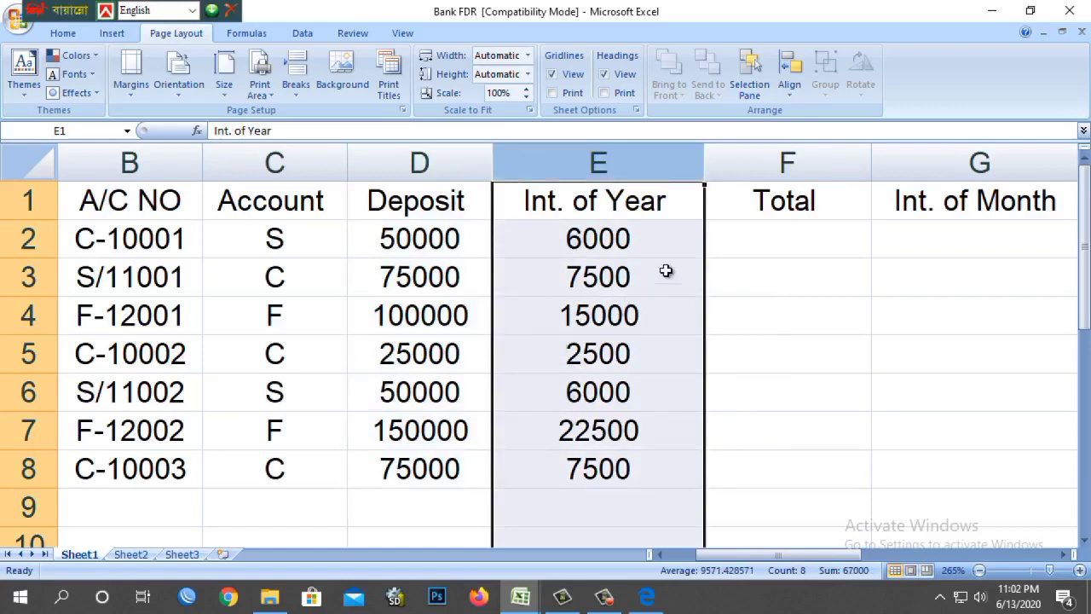
pyautogui.click(755, 239)
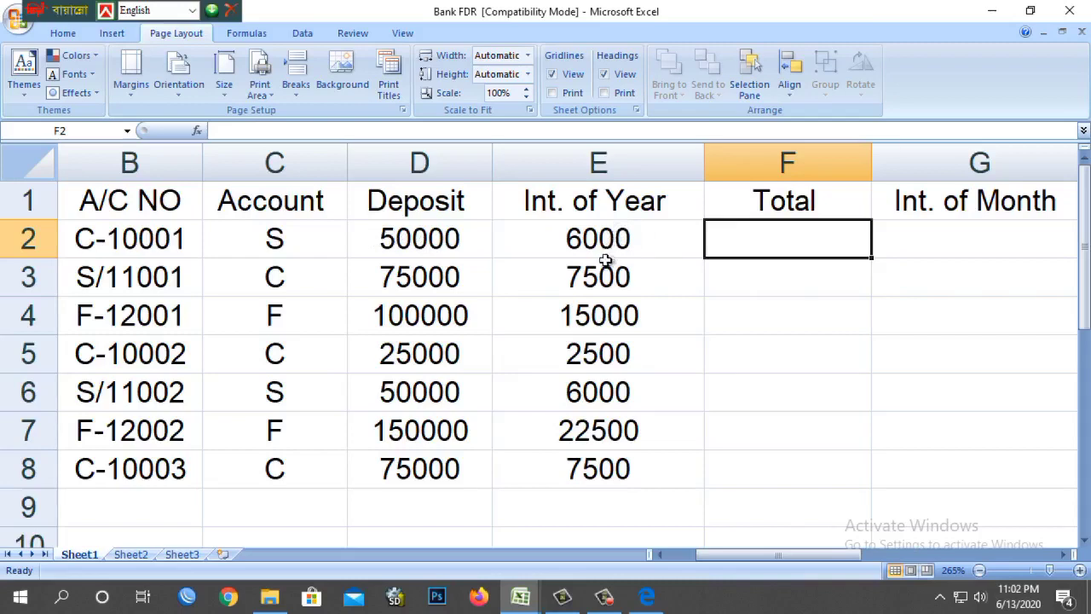
pyautogui.write('=')
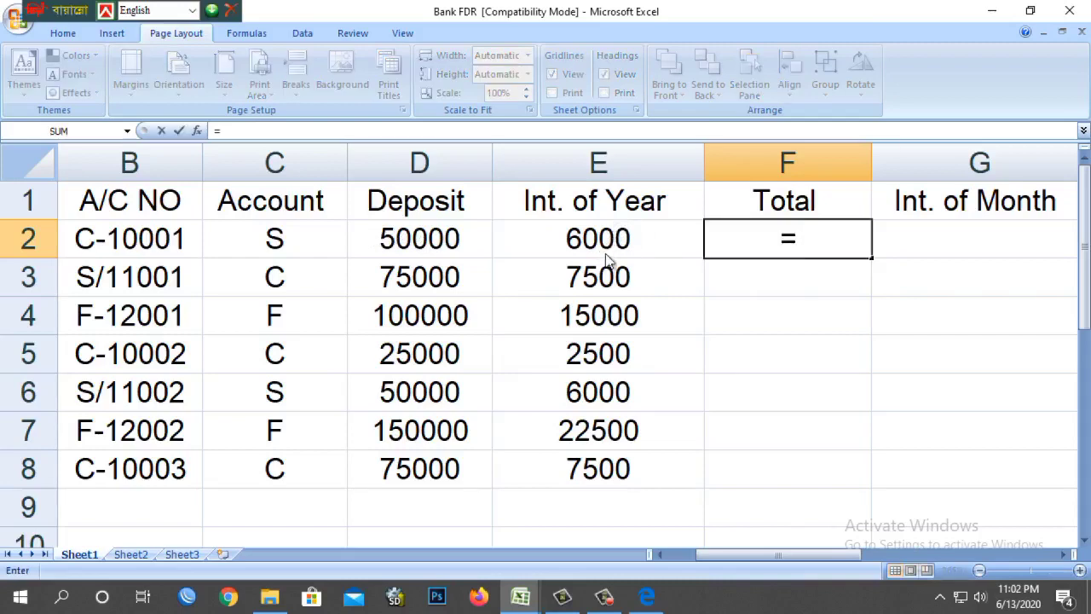
pyautogui.write('su')
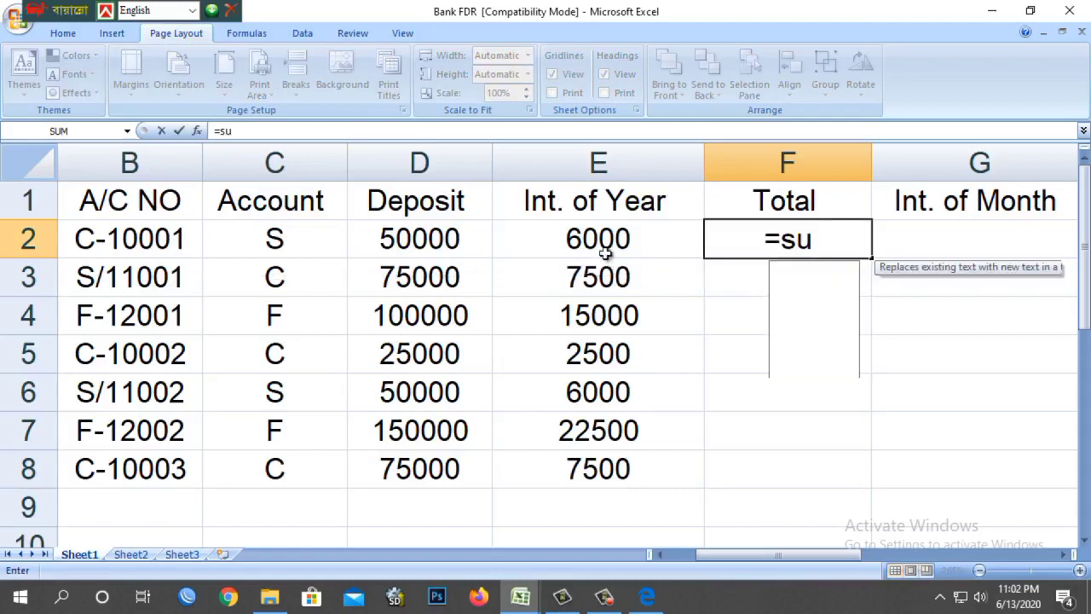
pyautogui.write('m')
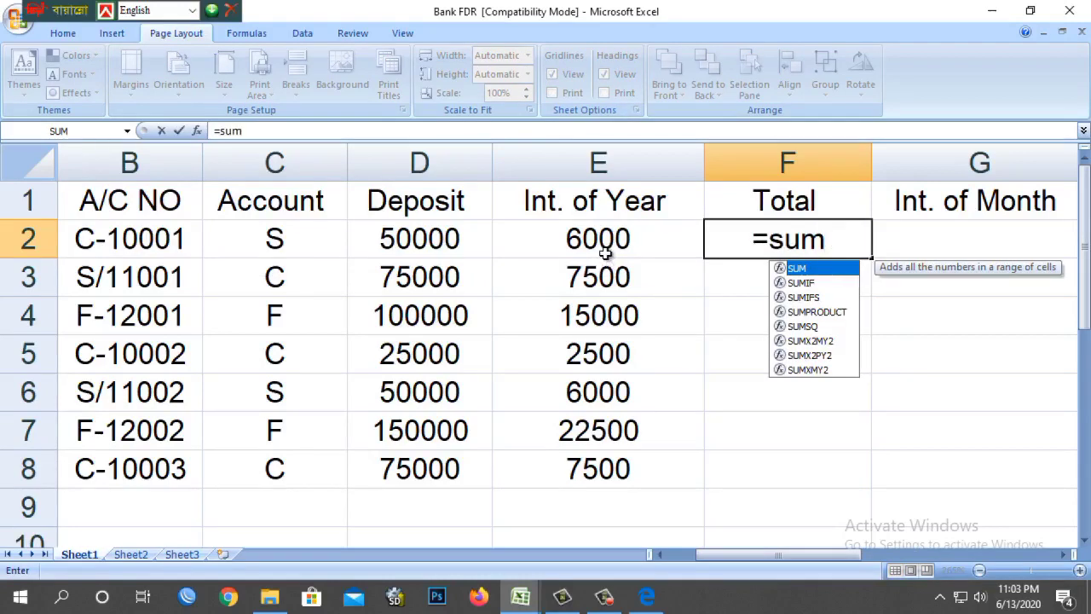
pyautogui.write('(')
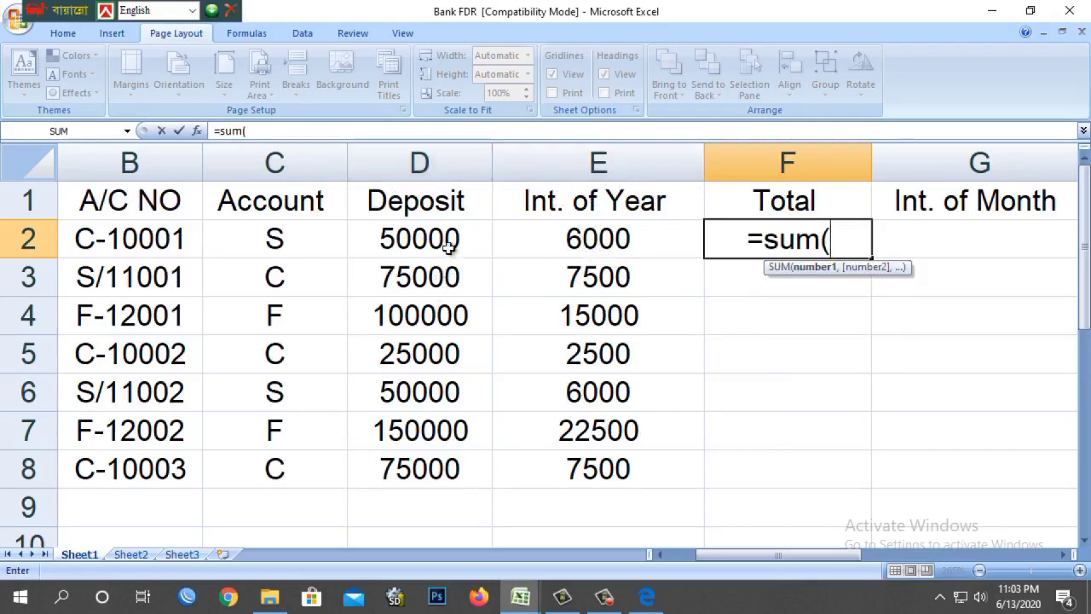
pyautogui.write('d2+')
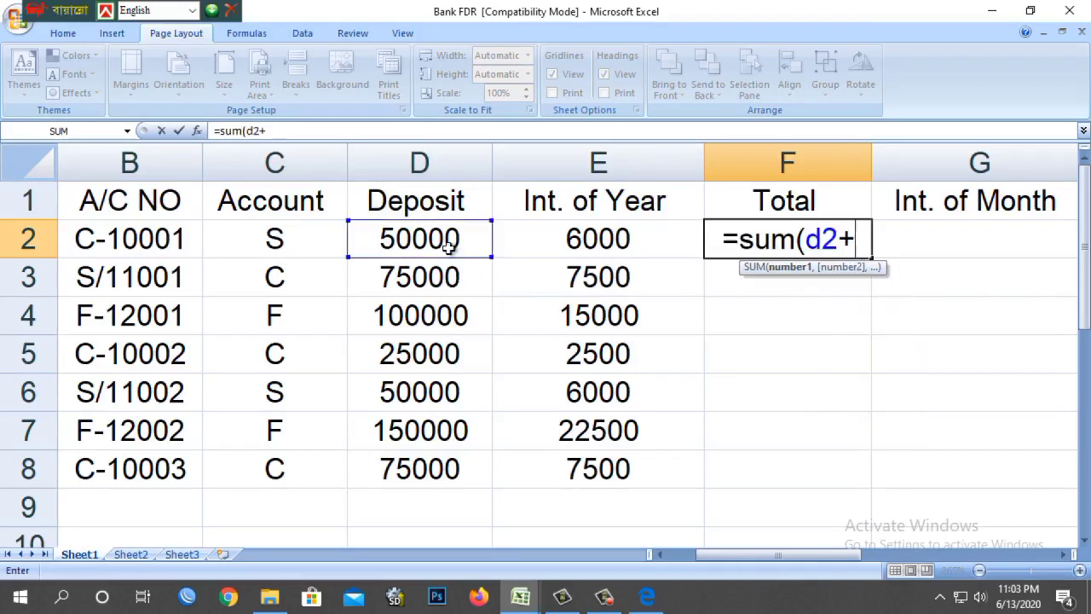
pyautogui.press('BackSpace')
pyautogui.write(':')
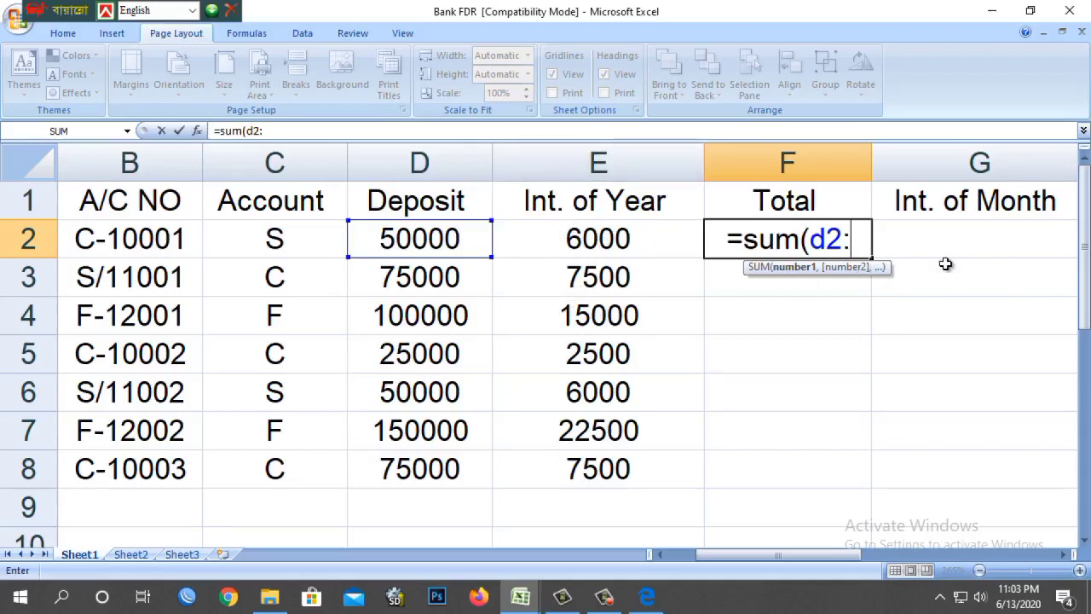
pyautogui.press('BackSpace')
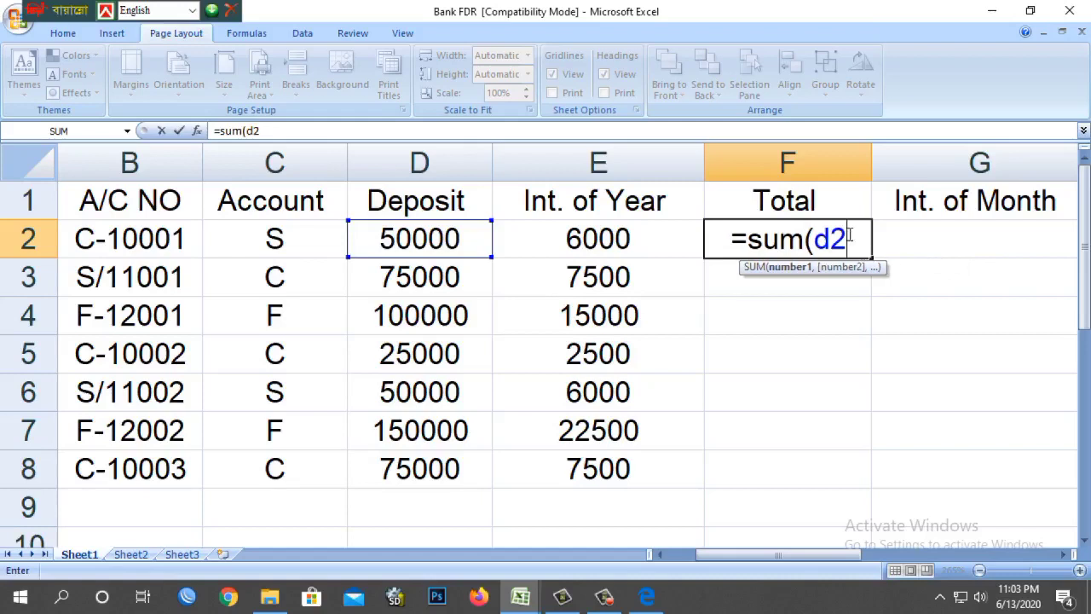
pyautogui.write('+')
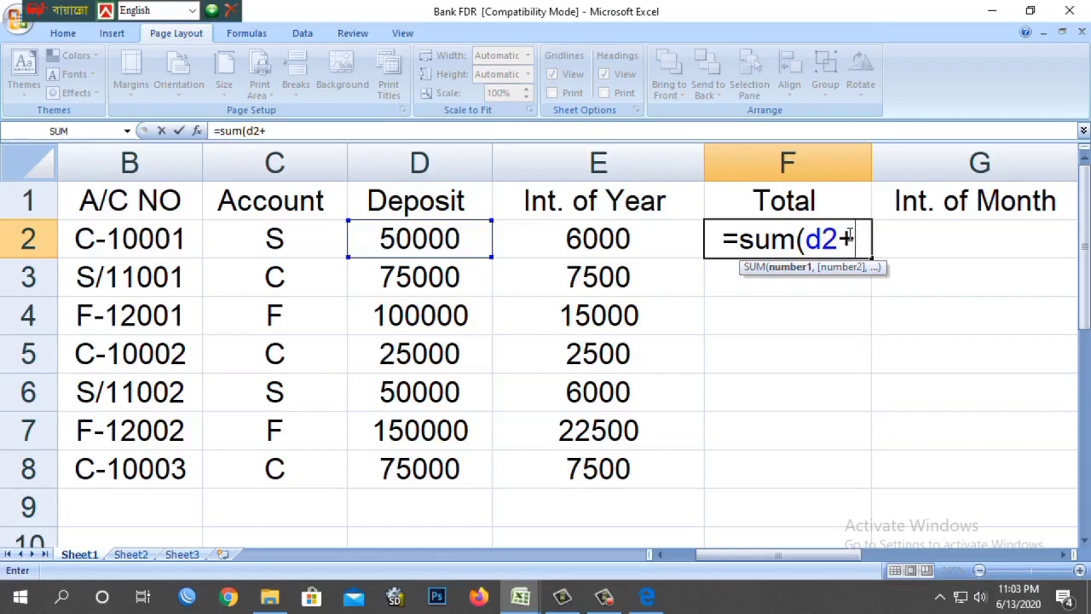
pyautogui.write('e2')
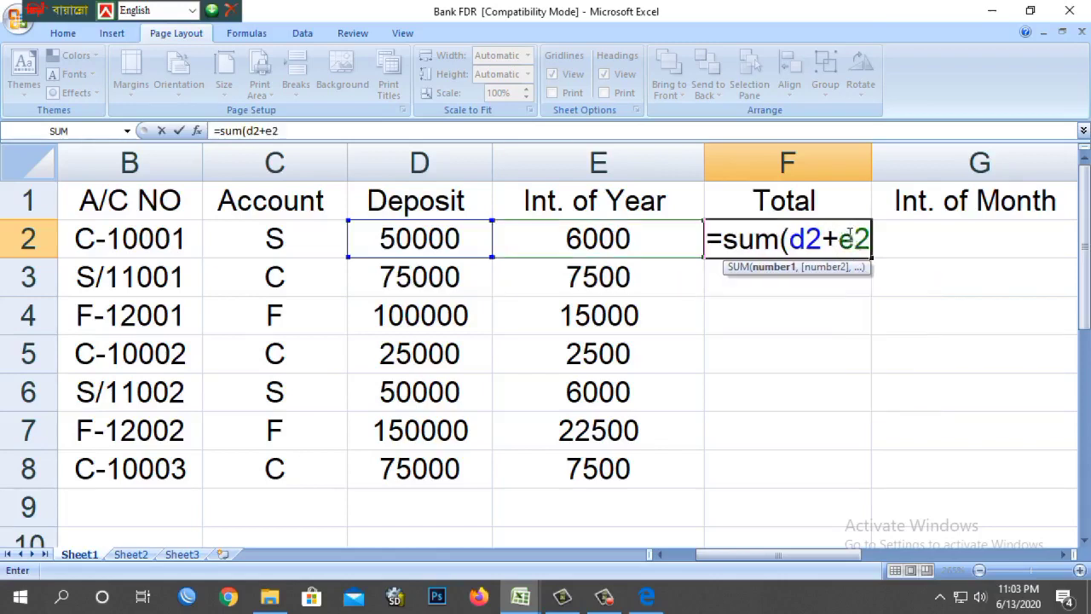
pyautogui.press('Up')
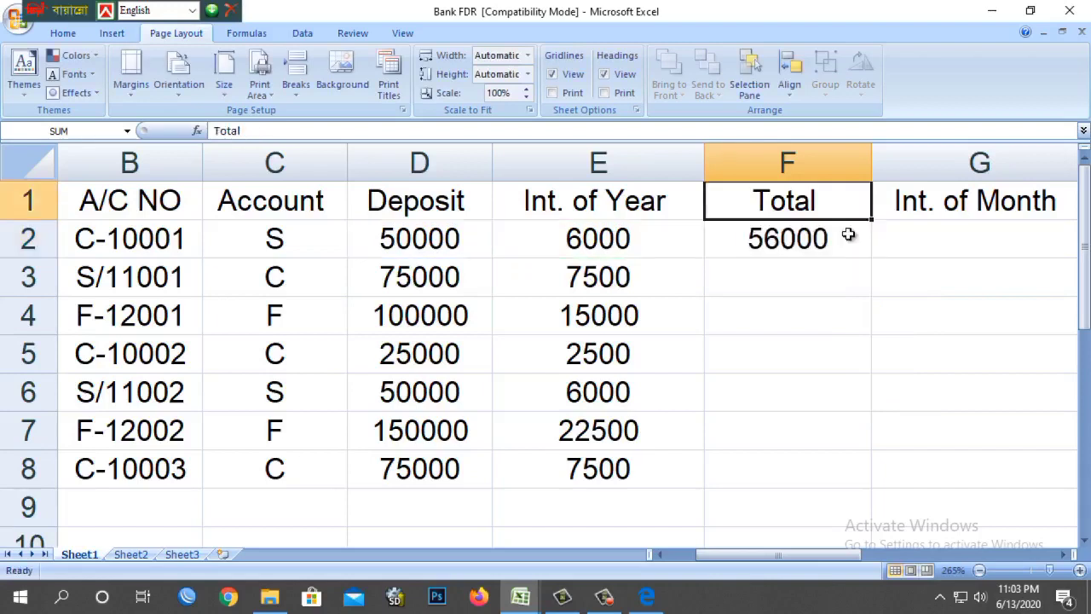
# - Review the SUM formula in F2, including its plus sign, without changing it
pyautogui.doubleClick(849, 237)
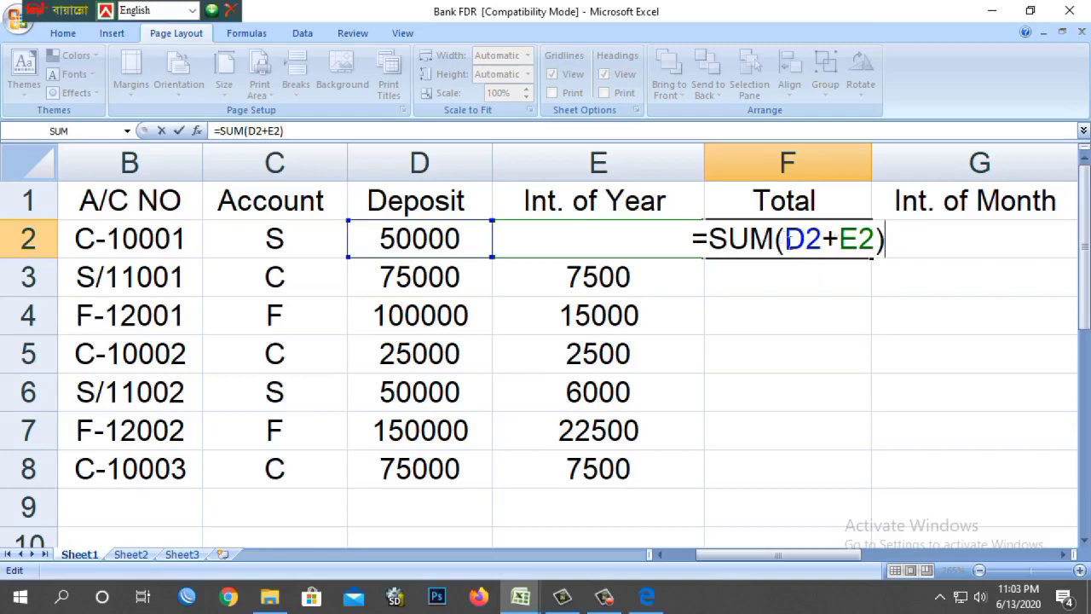
pyautogui.moveTo(824, 240); pyautogui.dragTo(837, 240)
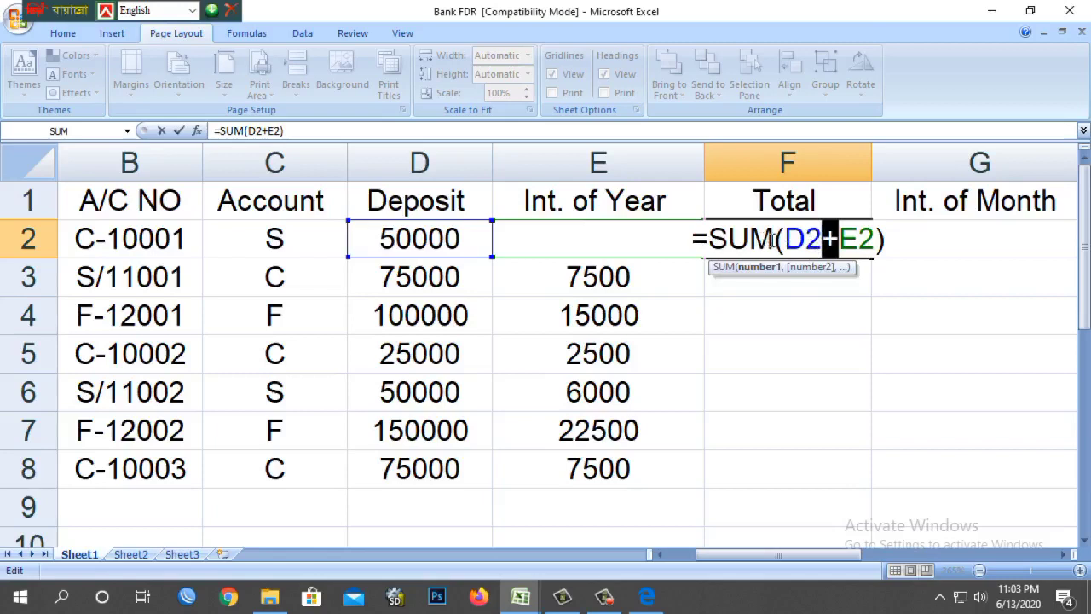
pyautogui.click(776, 242)
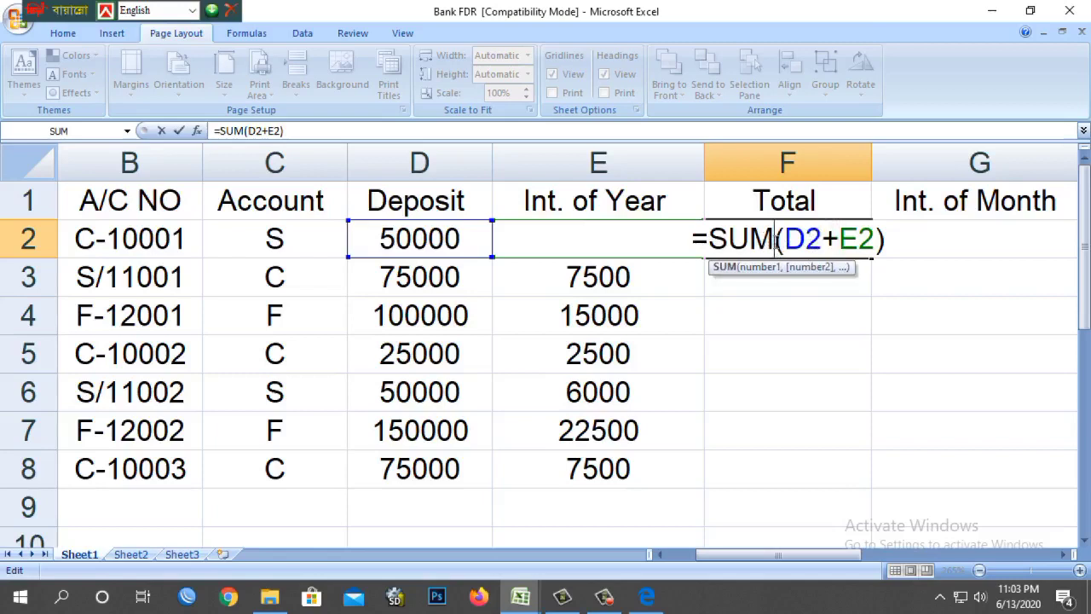
pyautogui.press('Return')
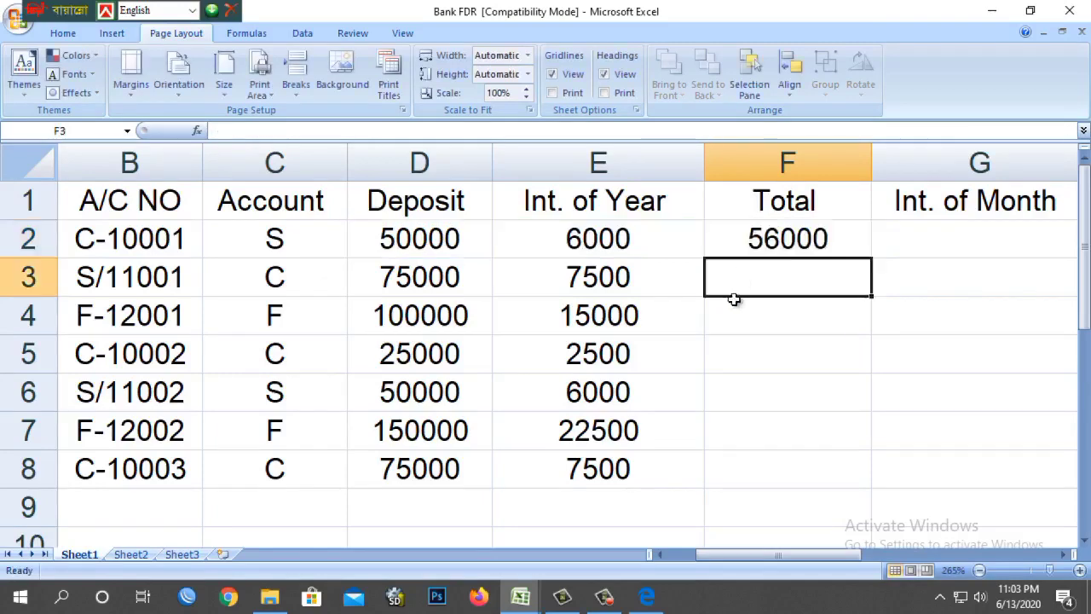
# - Fill the total formula from F2 down through F8
pyautogui.click(442, 238)
pyautogui.click(585, 244)
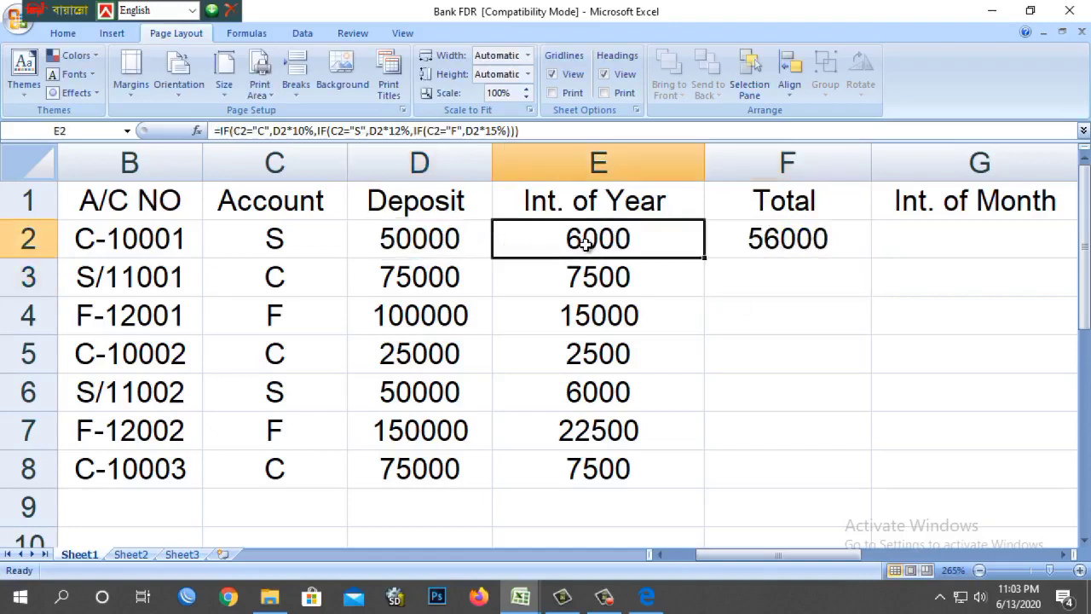
pyautogui.click(785, 238)
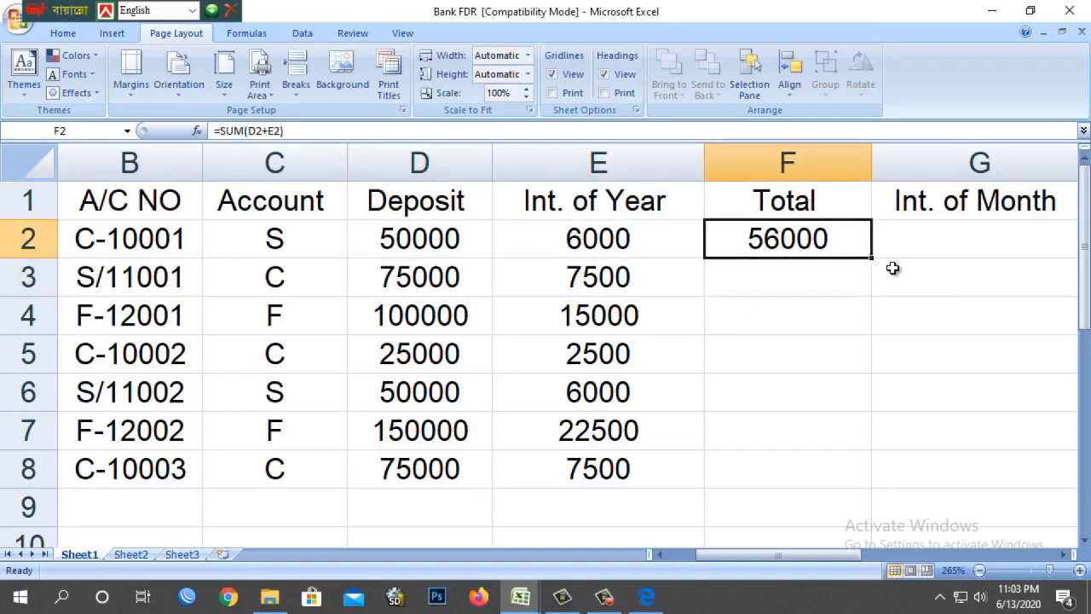
pyautogui.moveTo(873, 259); pyautogui.dragTo(846, 468)
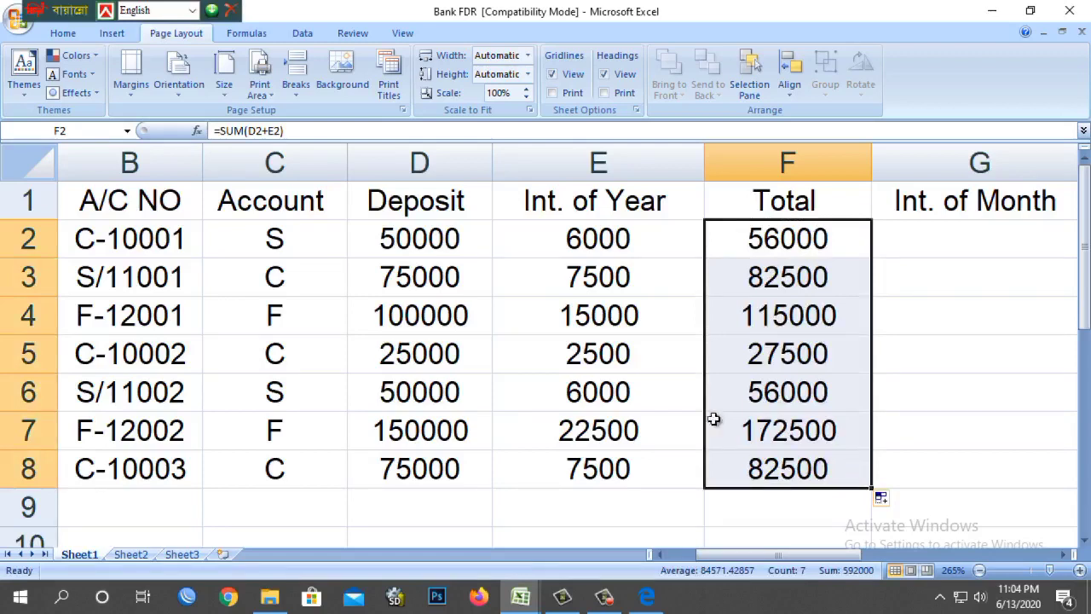
# - Examine the Deposit, Int. of Year, Total and Int. of Month columns and the account type in row 2
pyautogui.click(452, 160)
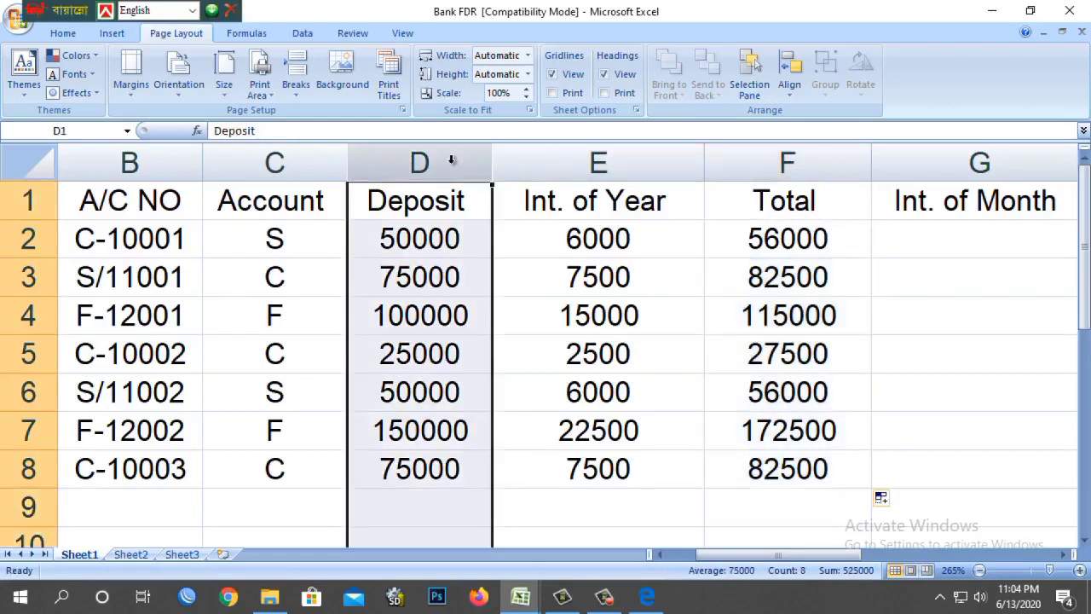
pyautogui.click(678, 172)
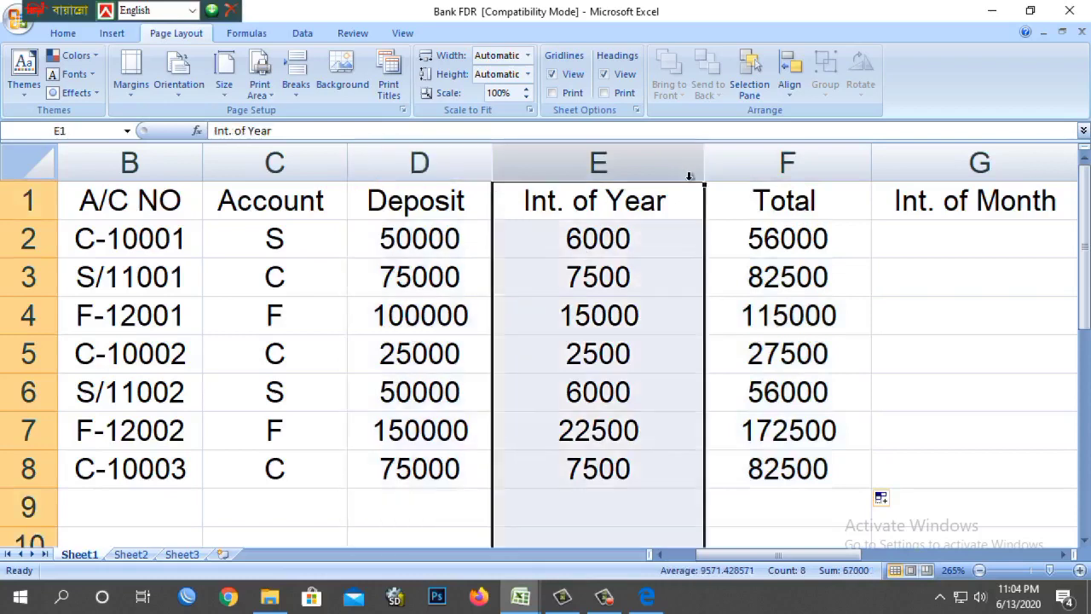
pyautogui.click(829, 198)
pyautogui.click(987, 215)
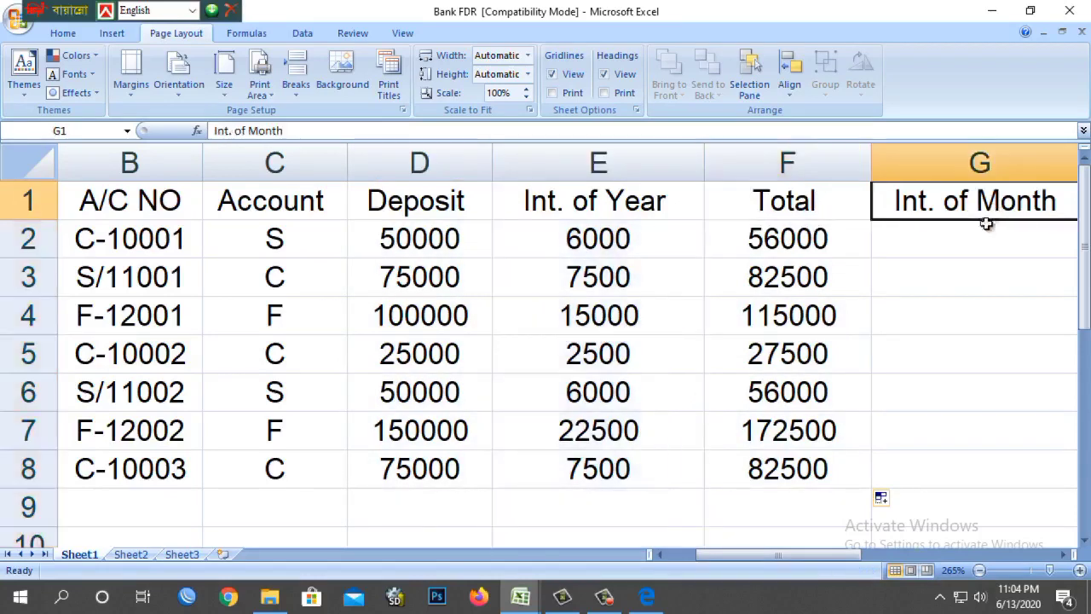
pyautogui.click(972, 251)
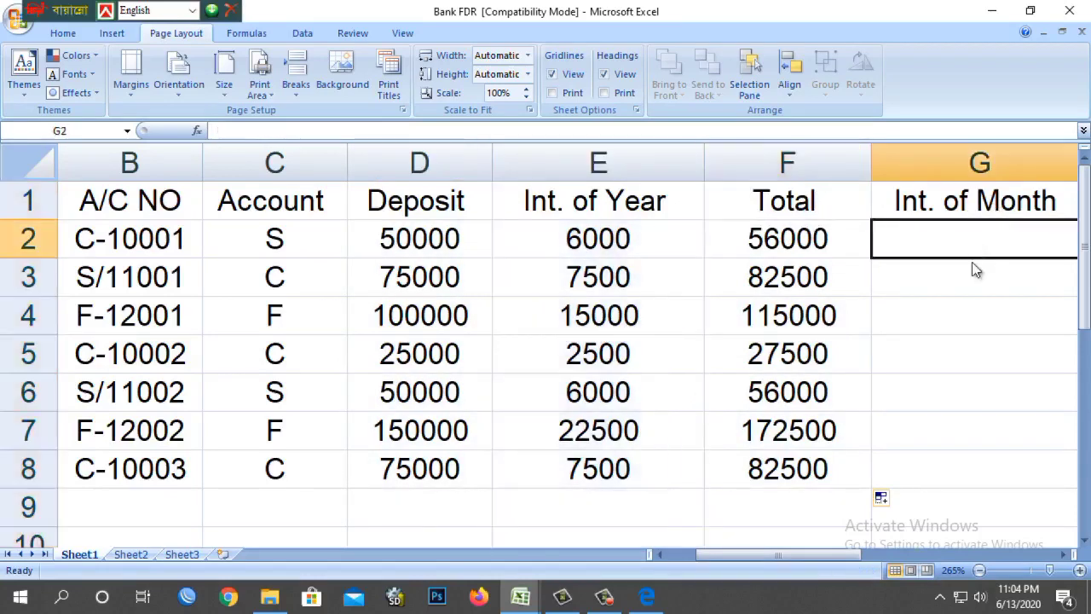
pyautogui.keyDown('ctrl'); pyautogui.scroll(-1, 971, 262); pyautogui.keyUp('ctrl')
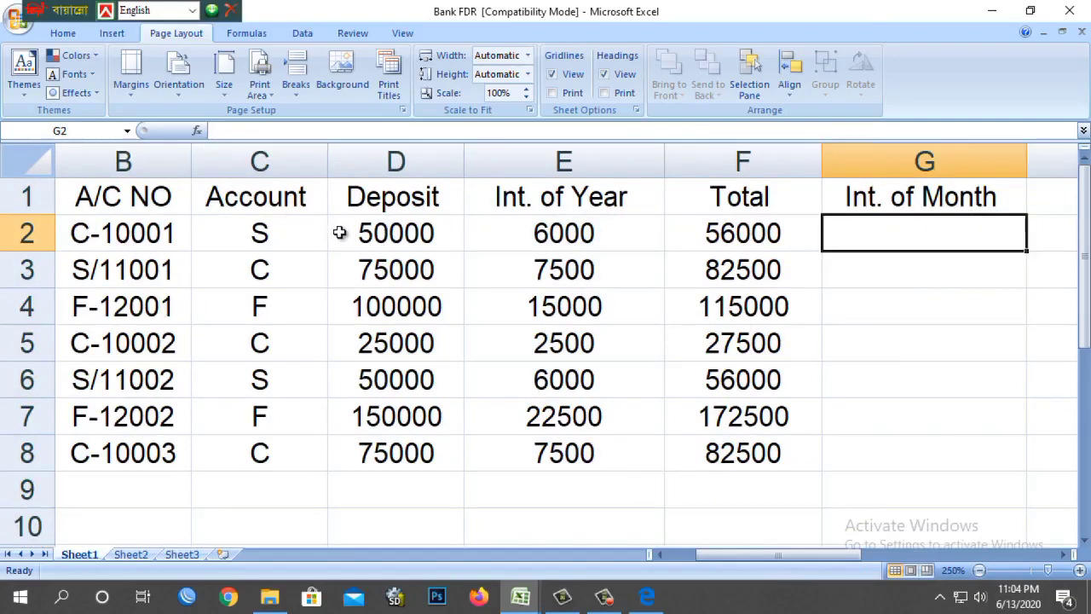
pyautogui.click(285, 236)
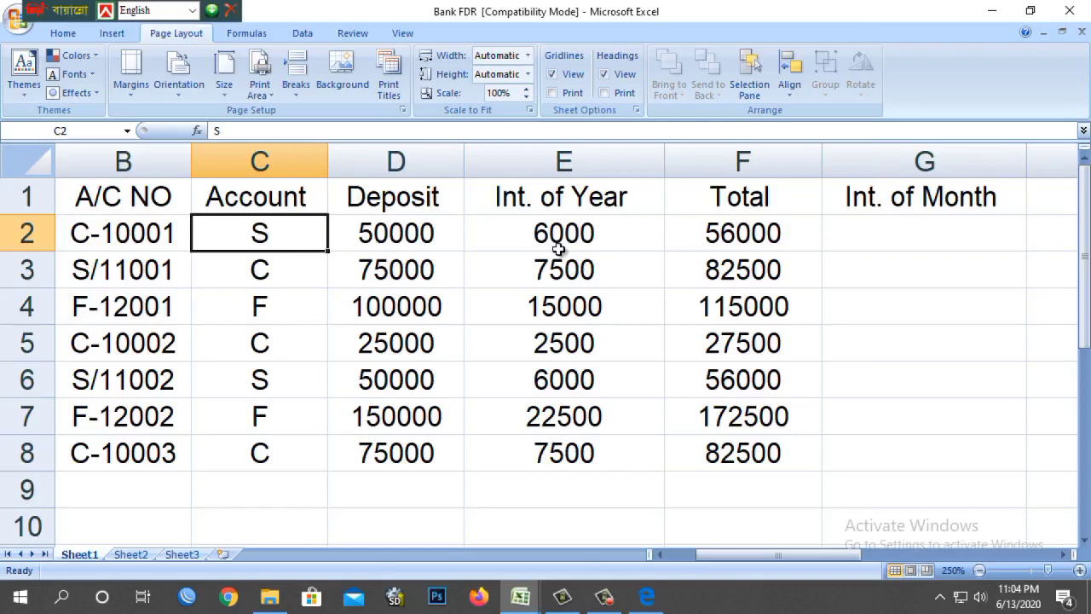
# - Enter the formula =E2/12 in G2 to calculate the monthly interest from the yearly interest
pyautogui.click(923, 228)
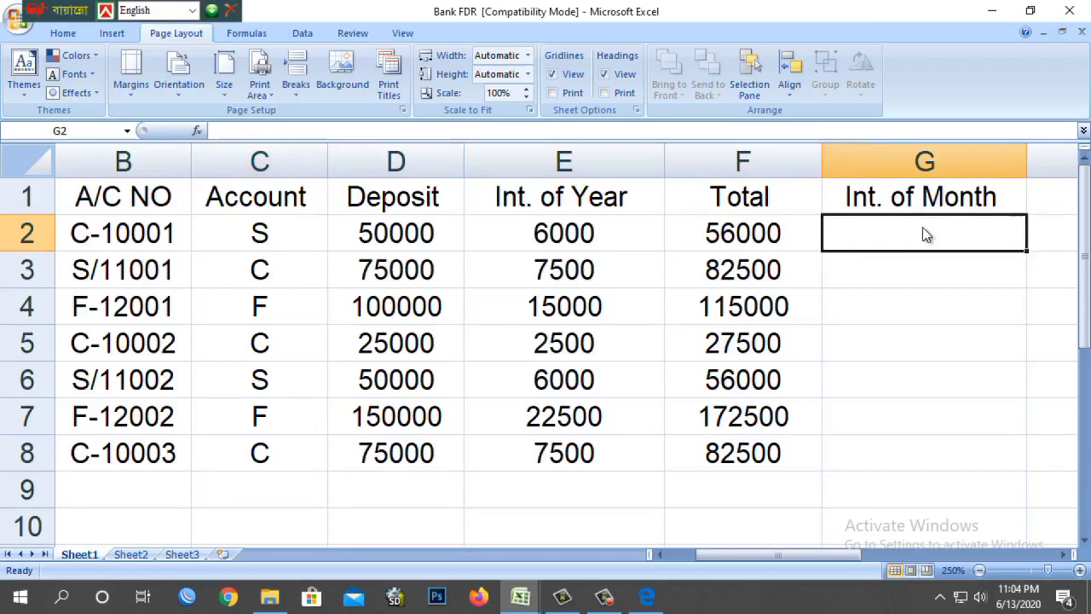
pyautogui.write('=')
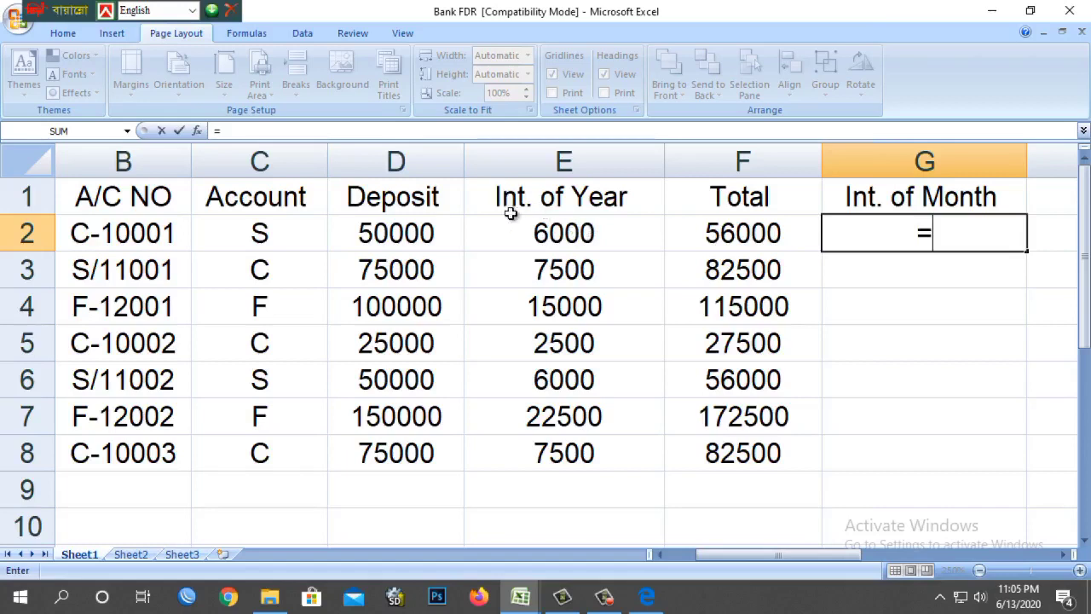
pyautogui.write('e2')
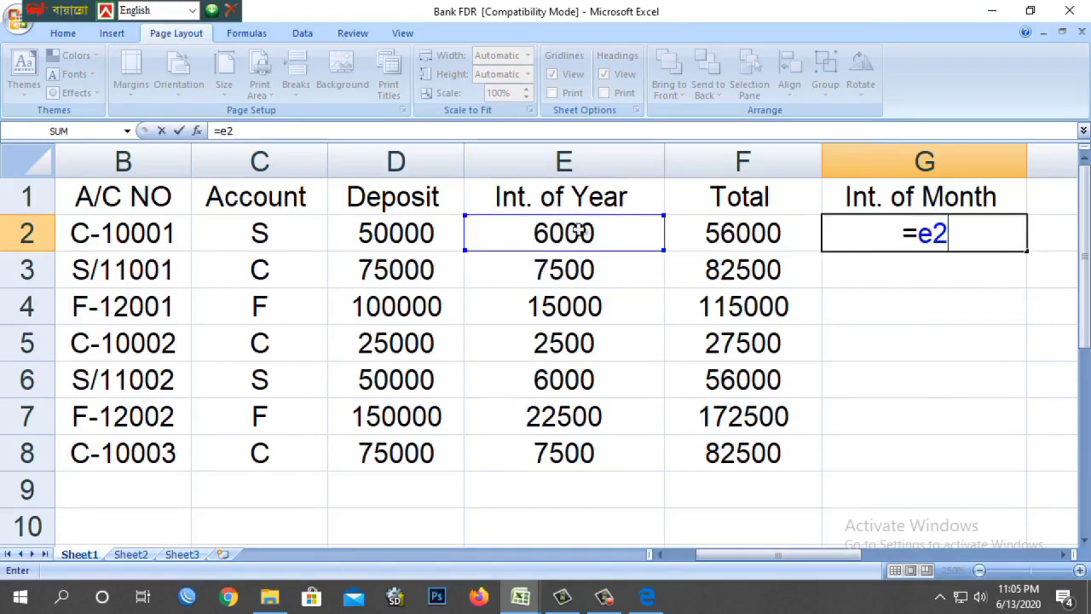
pyautogui.write('/')
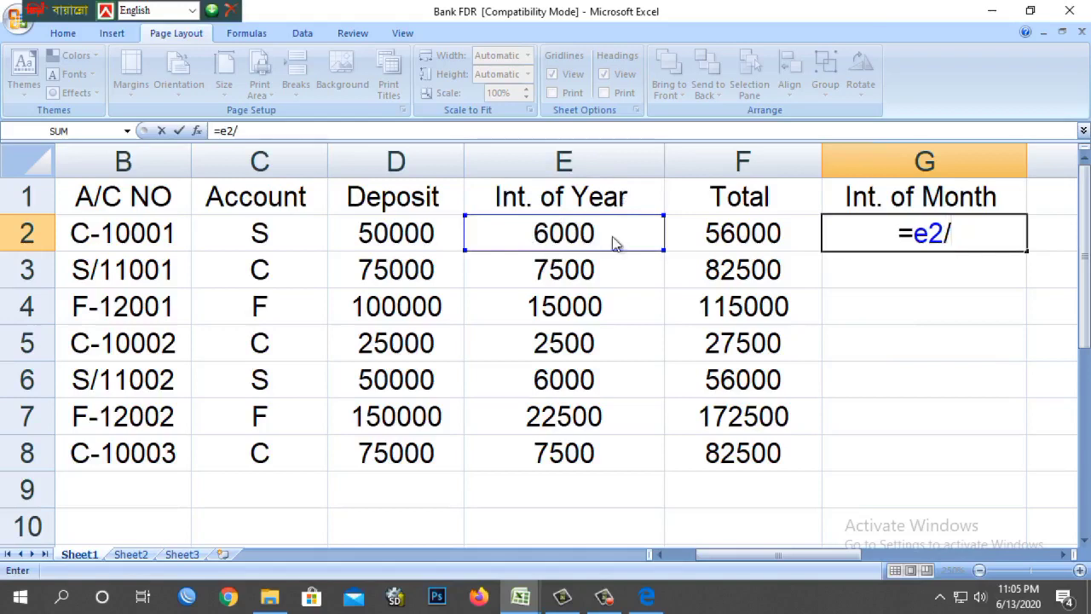
pyautogui.write('12')
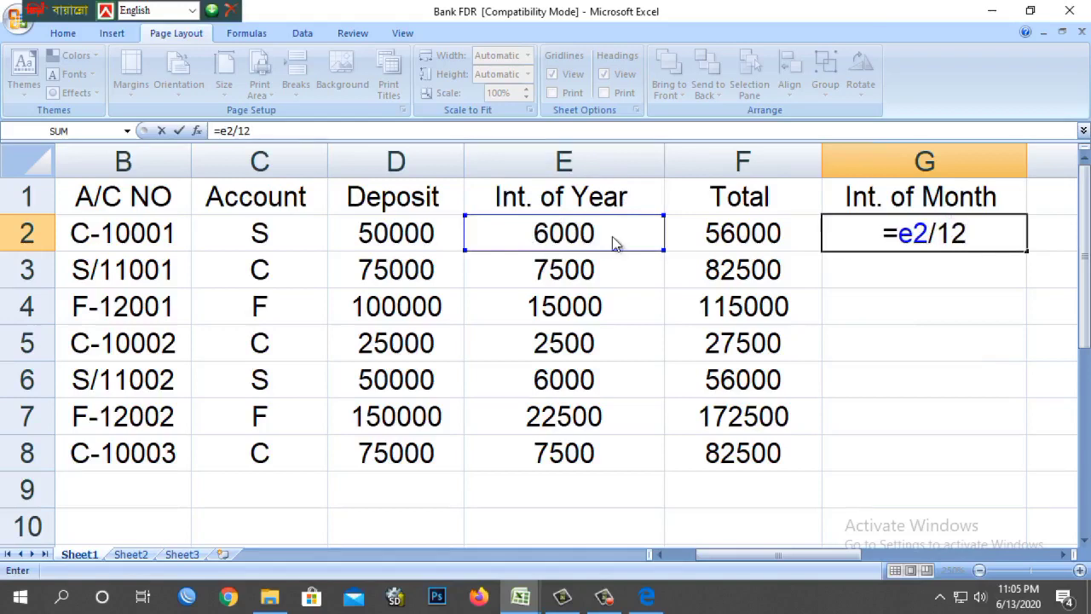
pyautogui.press('Return')
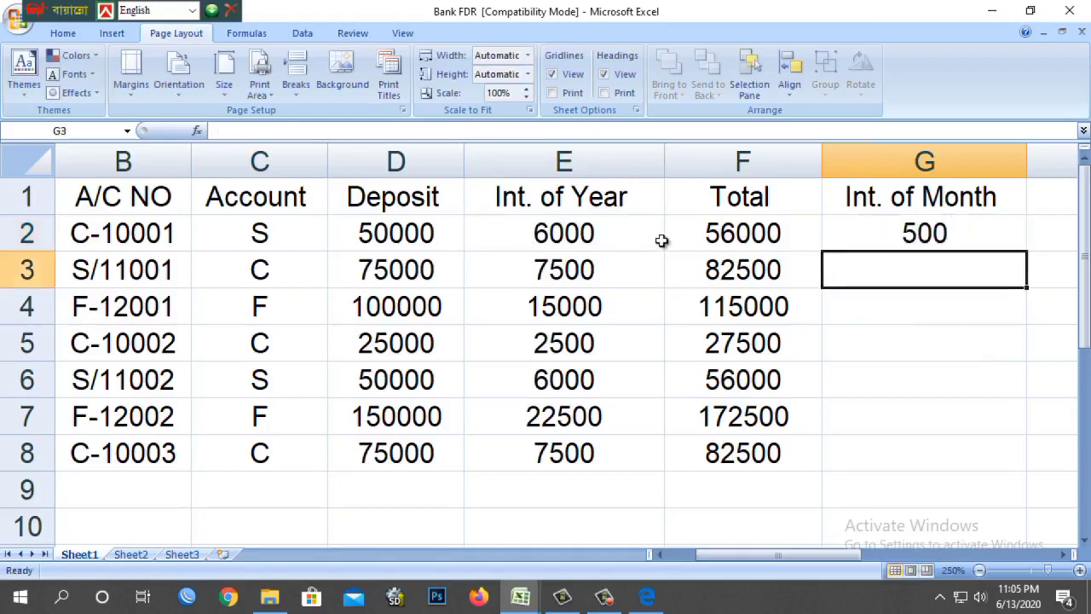
# - Fill the monthly interest formula from G2 down through G8
pyautogui.click(890, 227)
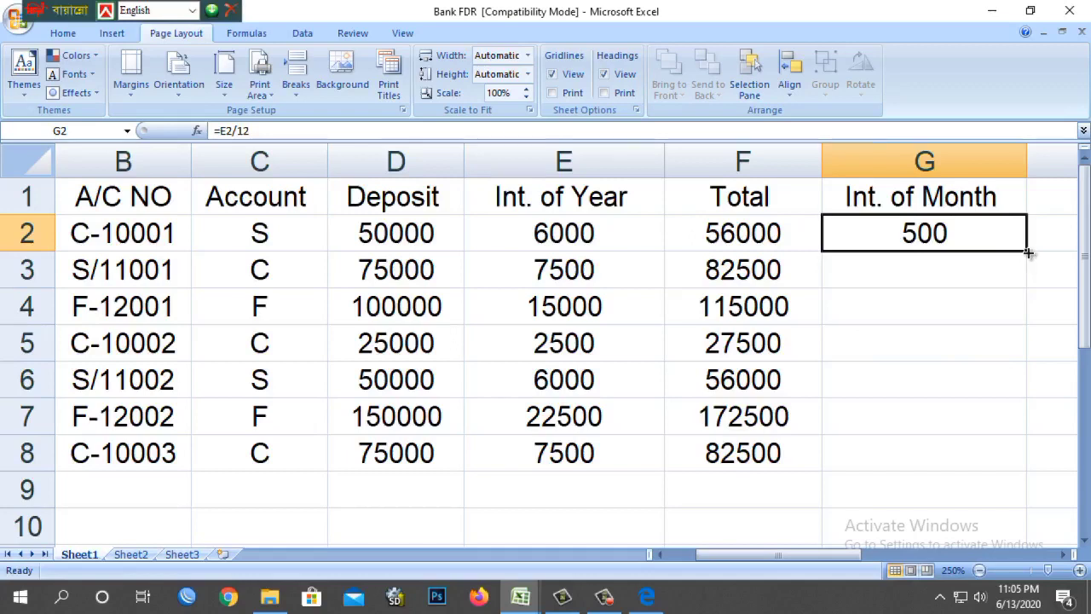
pyautogui.moveTo(1029, 253); pyautogui.dragTo(1020, 462)
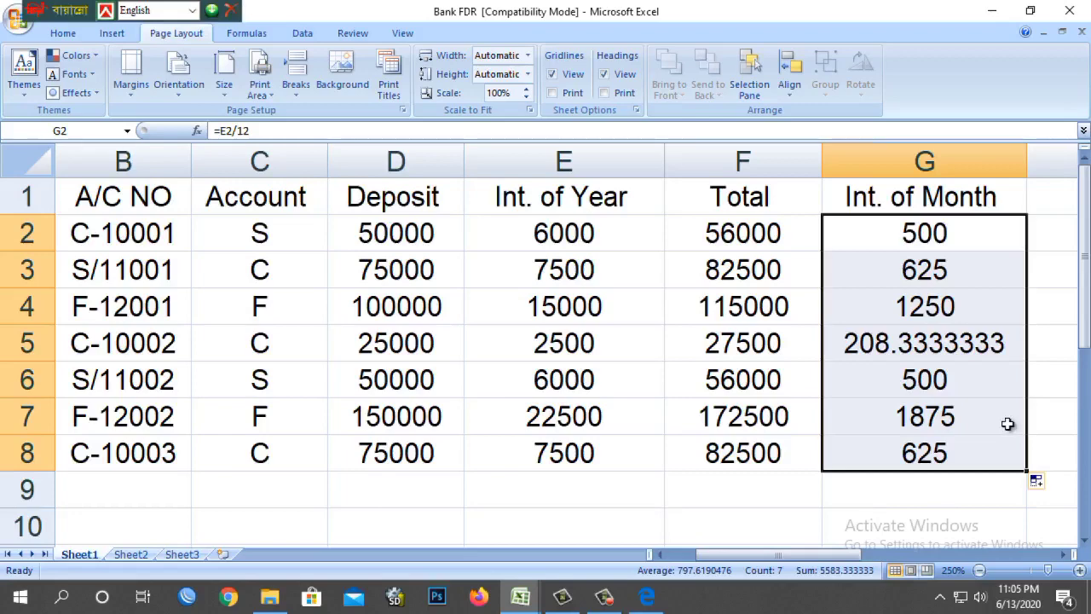
pyautogui.keyDown('ctrl'); pyautogui.scroll(-2, 963, 379); pyautogui.keyUp('ctrl')
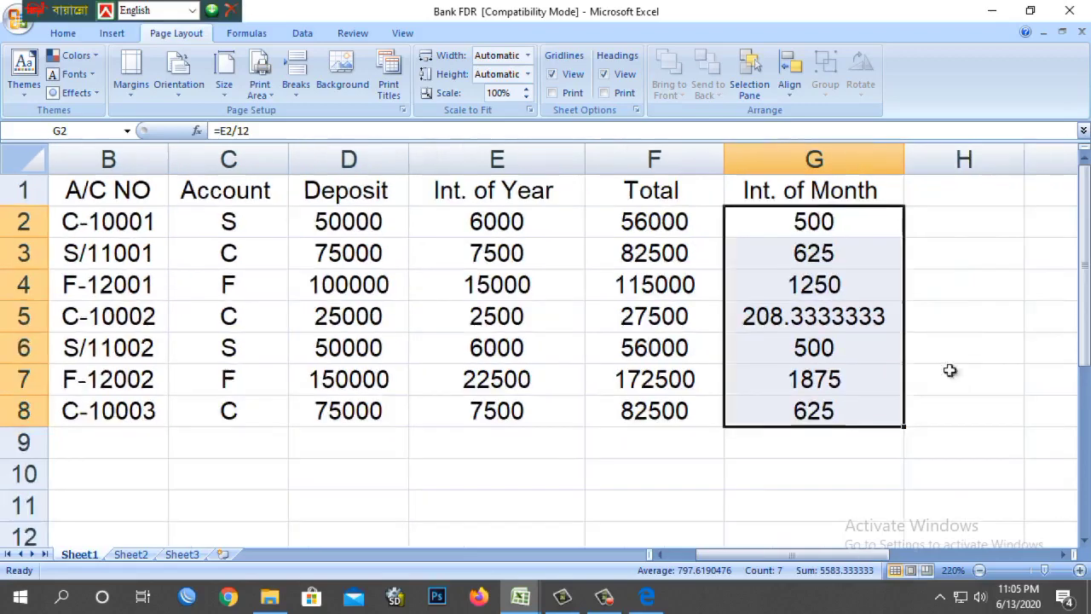
# - Review the row 2 formulas for Total in F2 and Int. of Year in E2
pyautogui.click(886, 218)
pyautogui.click(660, 228)
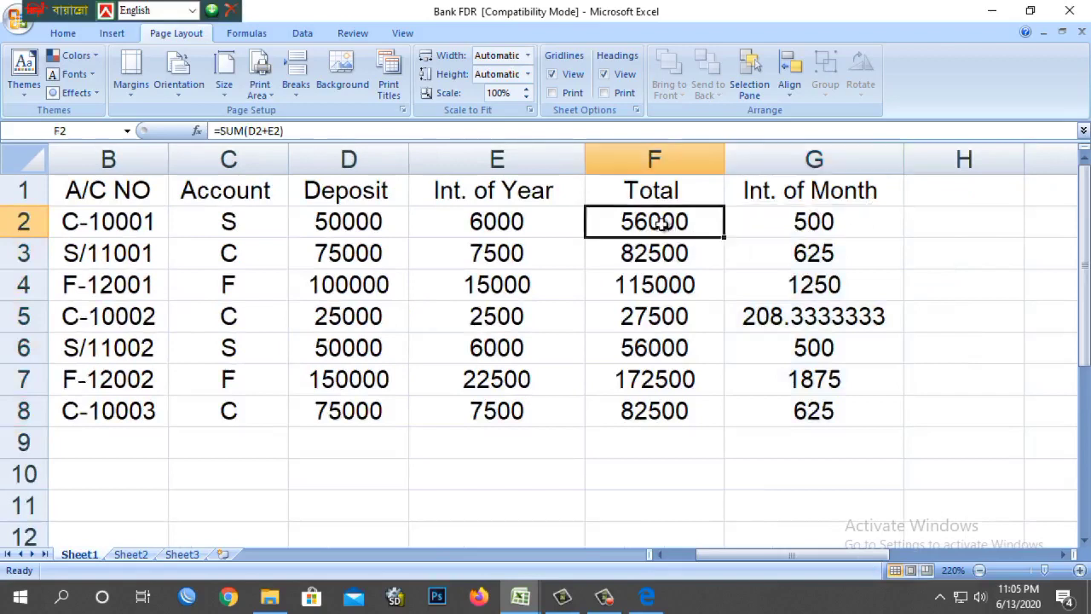
pyautogui.click(529, 219)
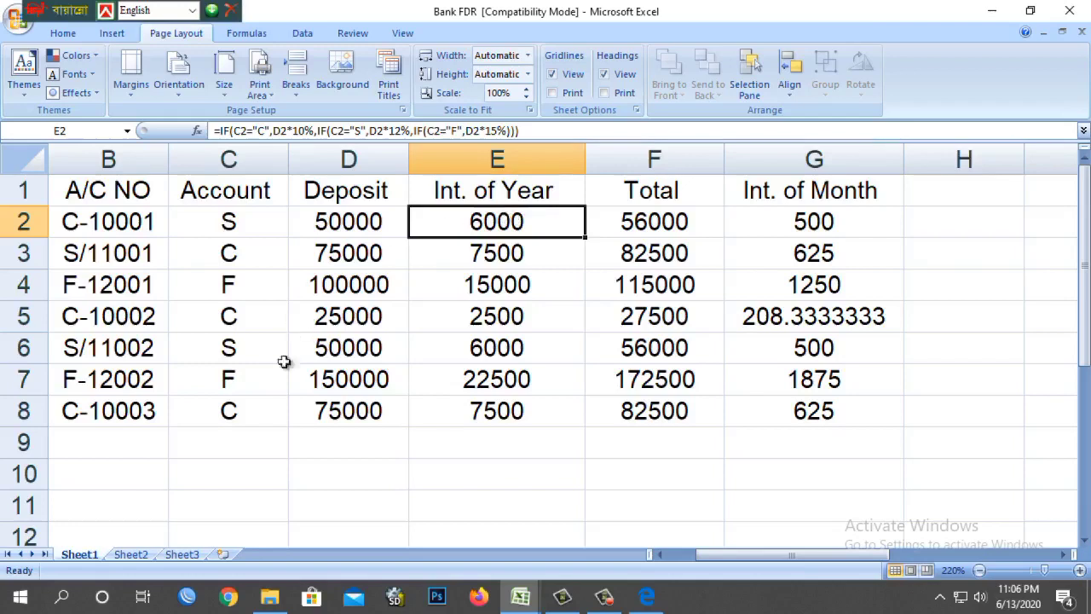
# - Show Sheet2 of the workbook, and switch to the Bank FDR 2 PDF in Microsoft Edge to read the compound interest exercise and its table
pyautogui.click(130, 555)
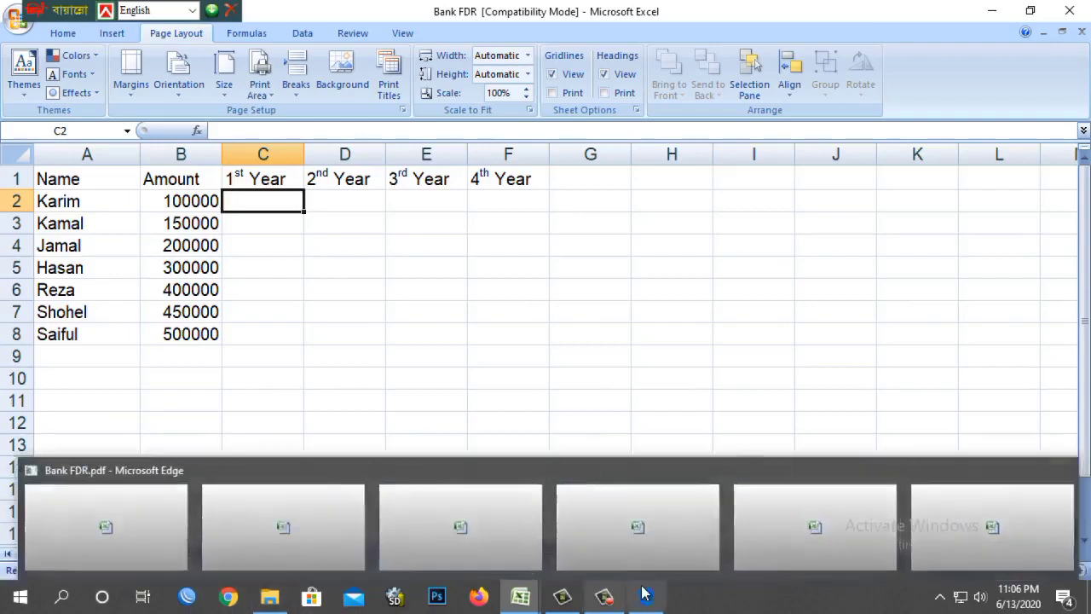
pyautogui.moveTo(520, 597)
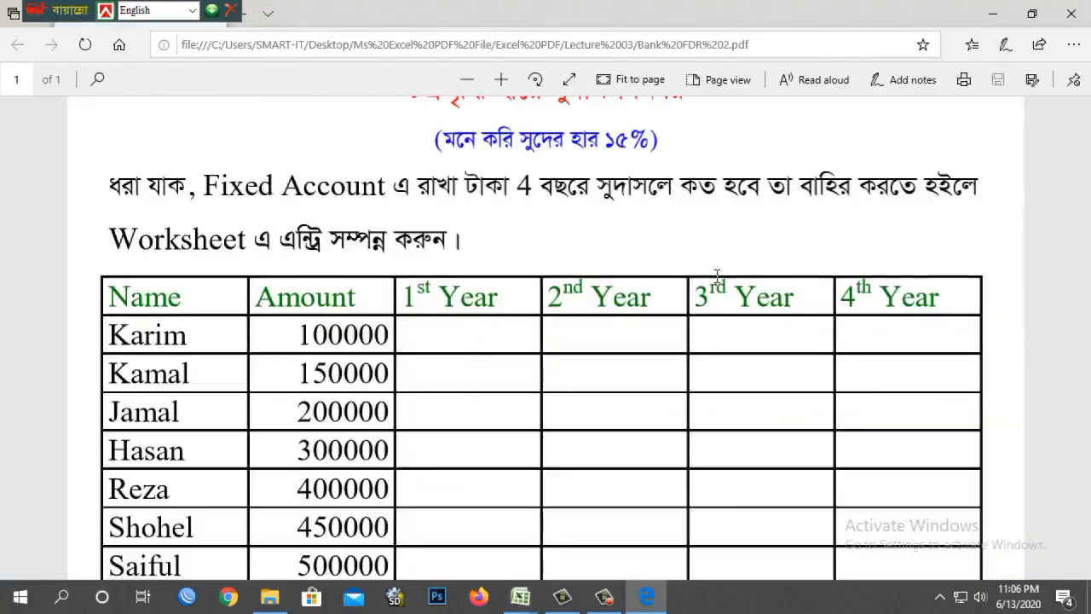
pyautogui.scroll(-3, 716, 276)
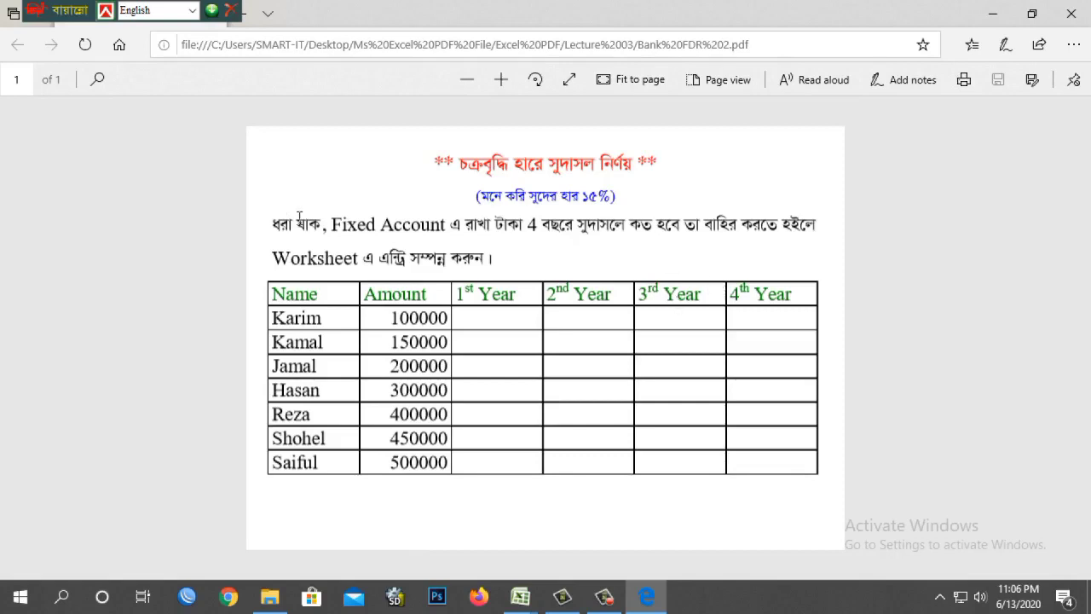
pyautogui.moveTo(273, 223); pyautogui.dragTo(783, 477)
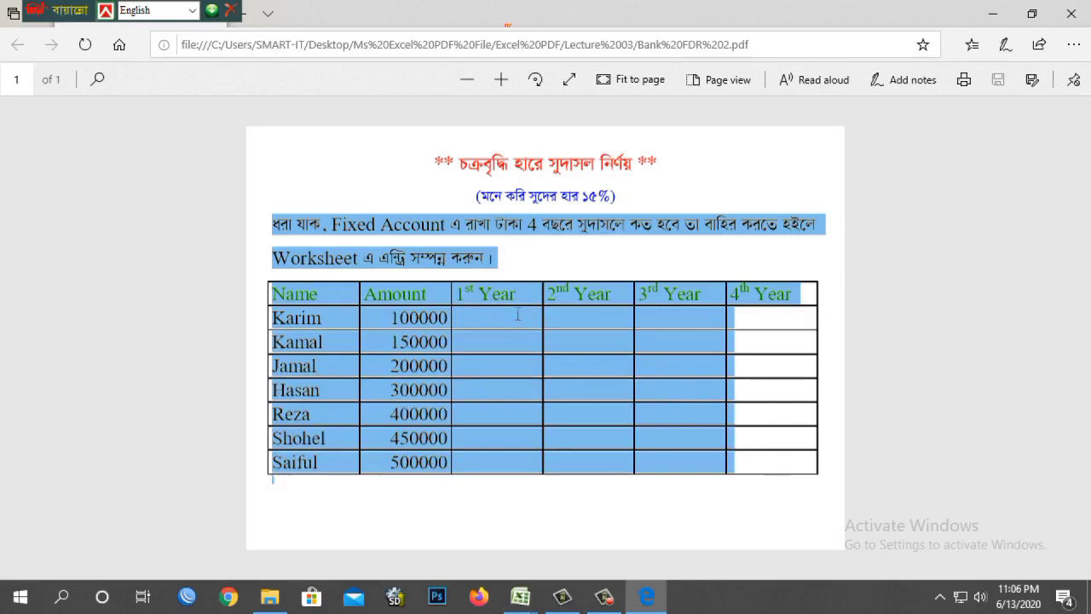
pyautogui.click(518, 314)
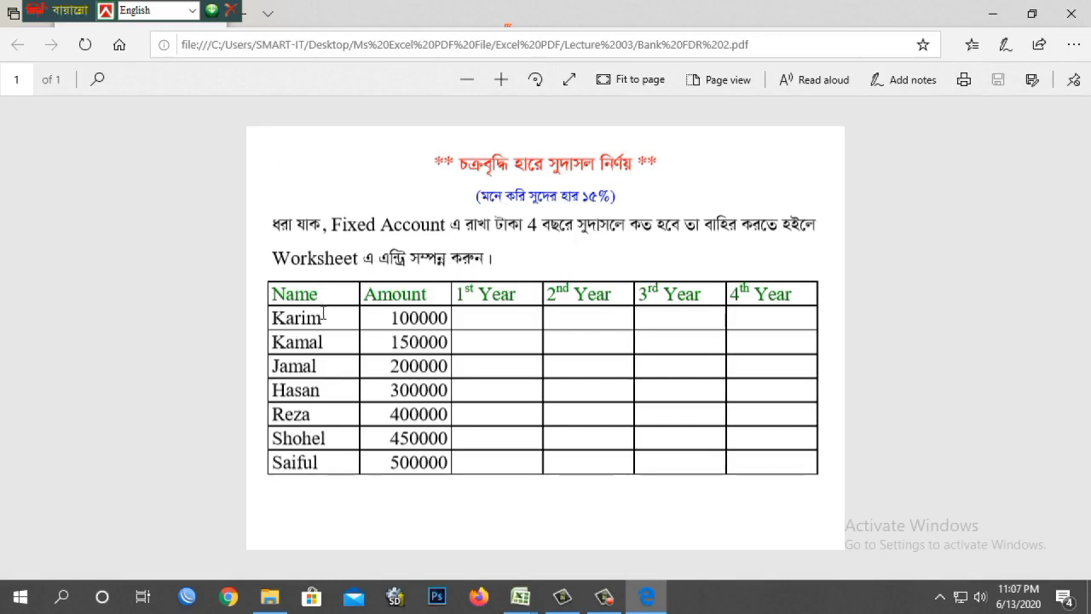
pyautogui.moveTo(391, 318); pyautogui.dragTo(454, 318)
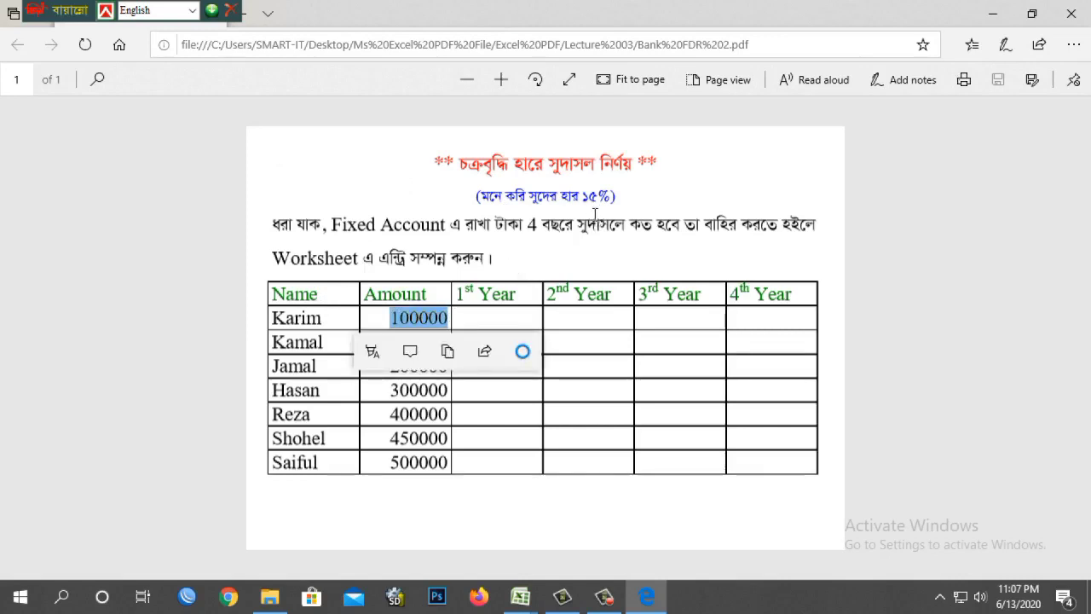
pyautogui.click(507, 321)
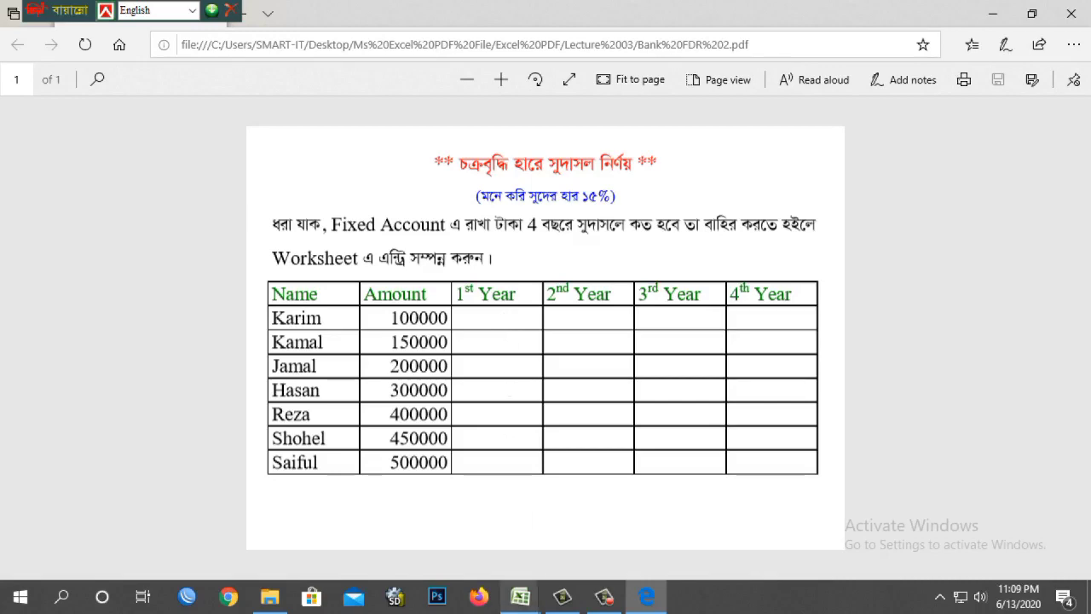
# - Switch back to the Bank FDR workbook in Excel and examine the Name and Amount columns on Sheet2
pyautogui.click(522, 599)
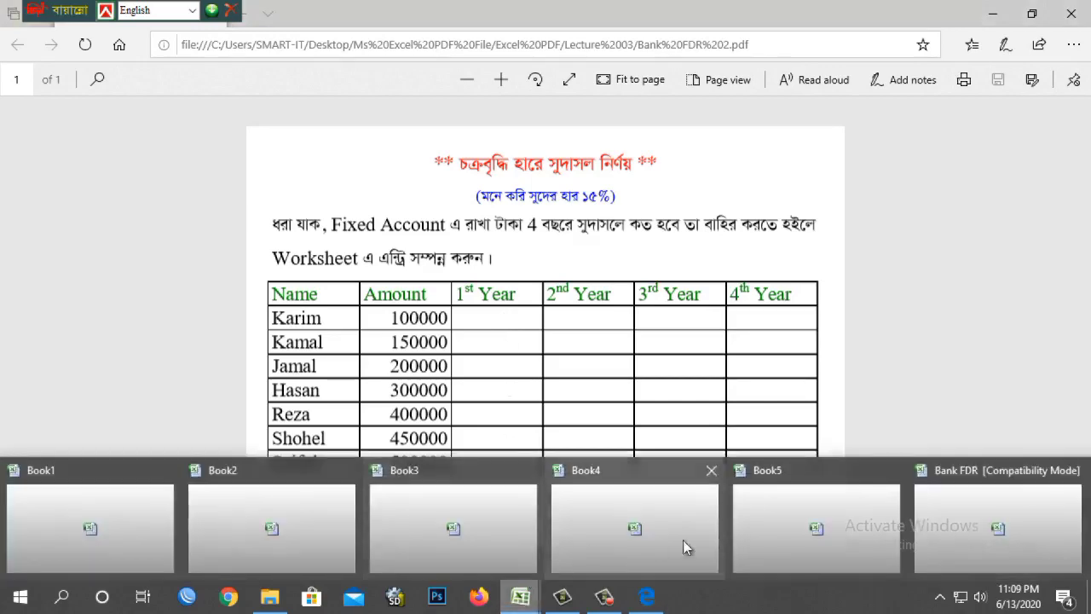
pyautogui.click(992, 515)
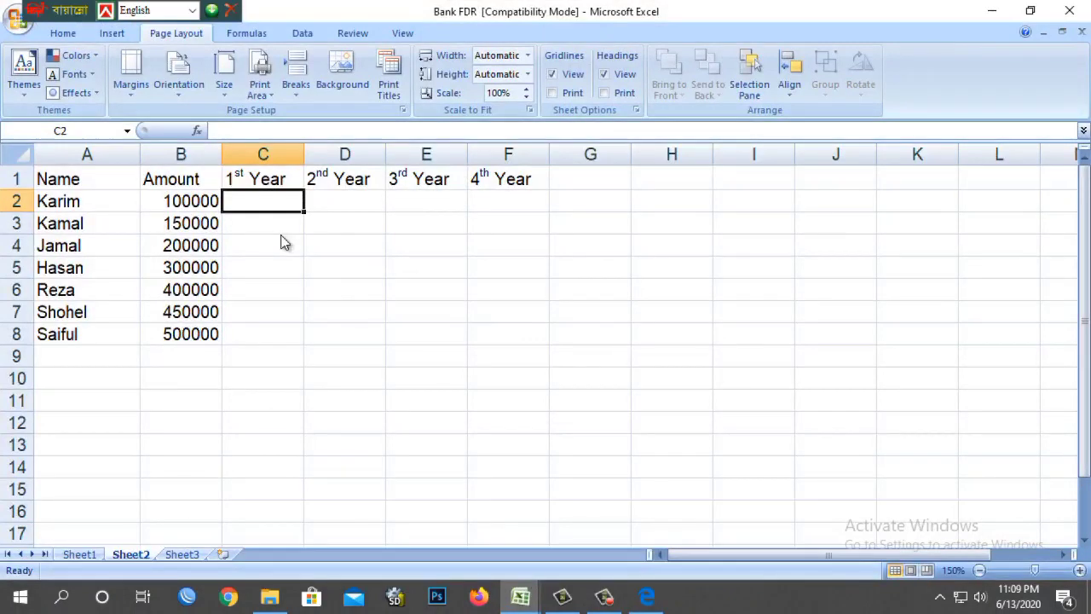
pyautogui.click(87, 153)
pyautogui.moveTo(87, 178); pyautogui.dragTo(112, 340)
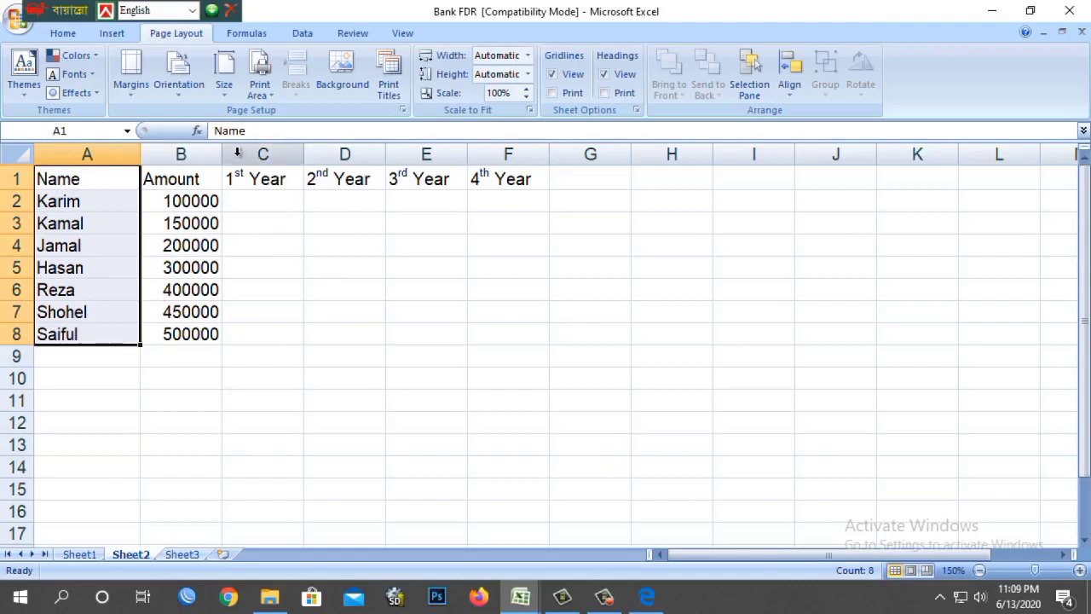
pyautogui.click(206, 151)
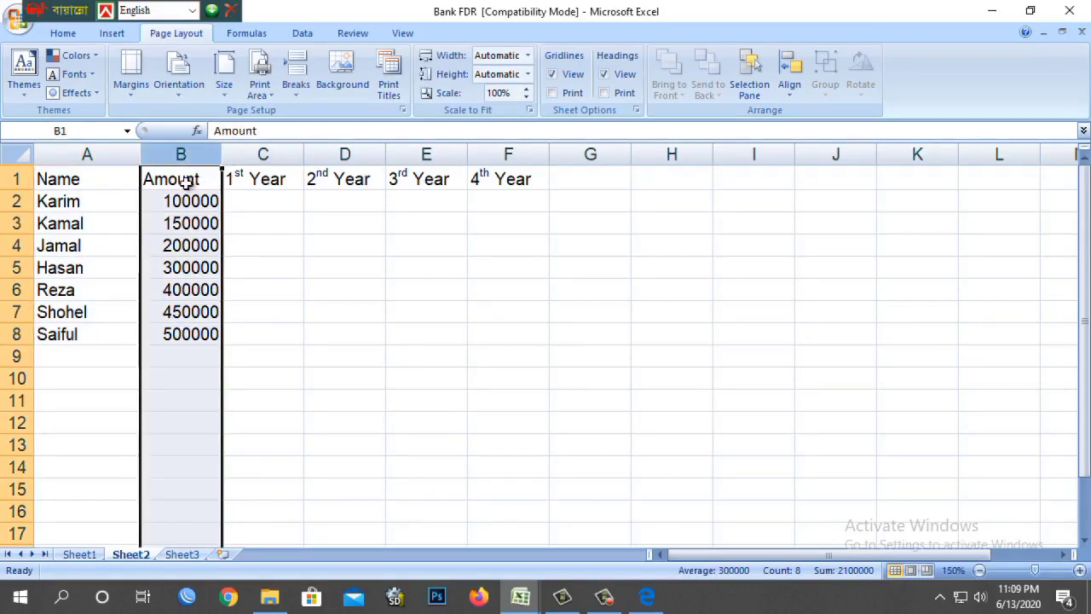
pyautogui.click(189, 179)
pyautogui.moveTo(161, 201); pyautogui.dragTo(175, 357)
pyautogui.click(274, 202)
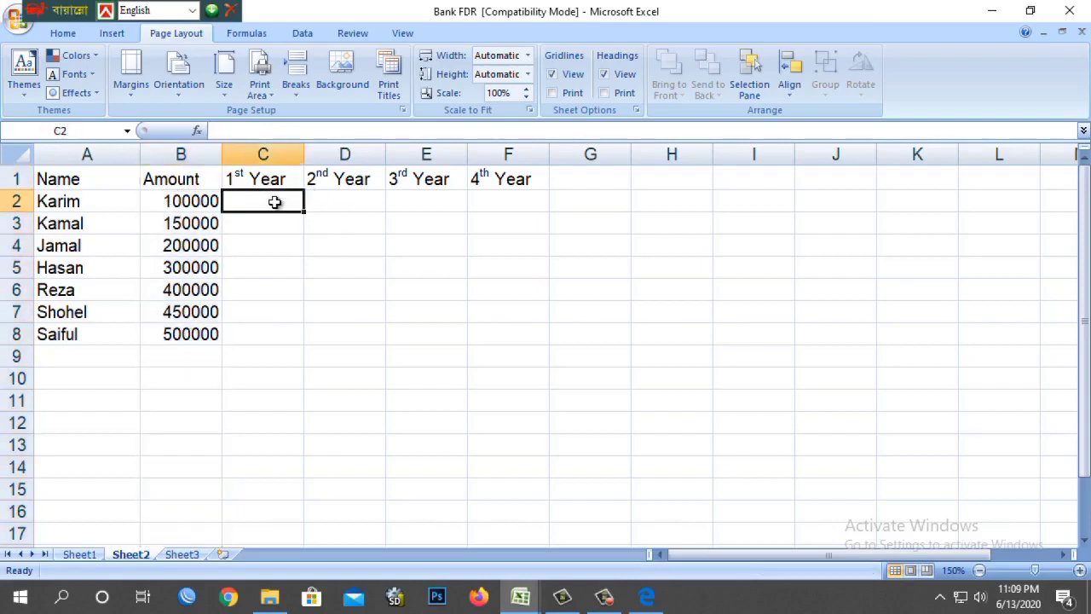
# - Widen the four year columns C through F on Sheet2
pyautogui.moveTo(303, 152); pyautogui.dragTo(346, 152)
pyautogui.moveTo(428, 153); pyautogui.dragTo(475, 160)
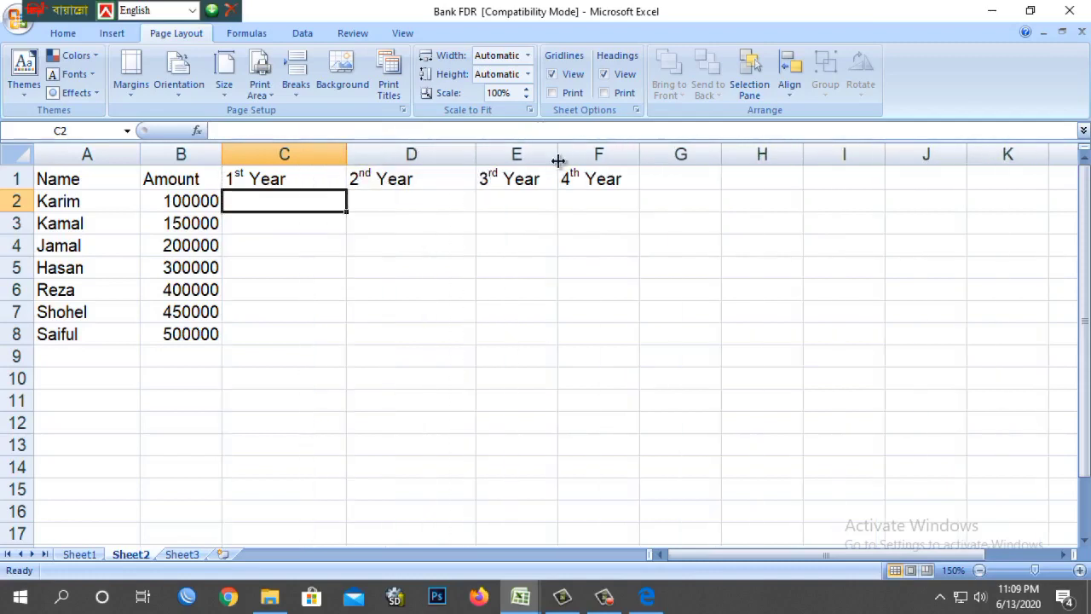
pyautogui.moveTo(563, 155); pyautogui.dragTo(601, 155)
pyautogui.moveTo(687, 153); pyautogui.dragTo(734, 162)
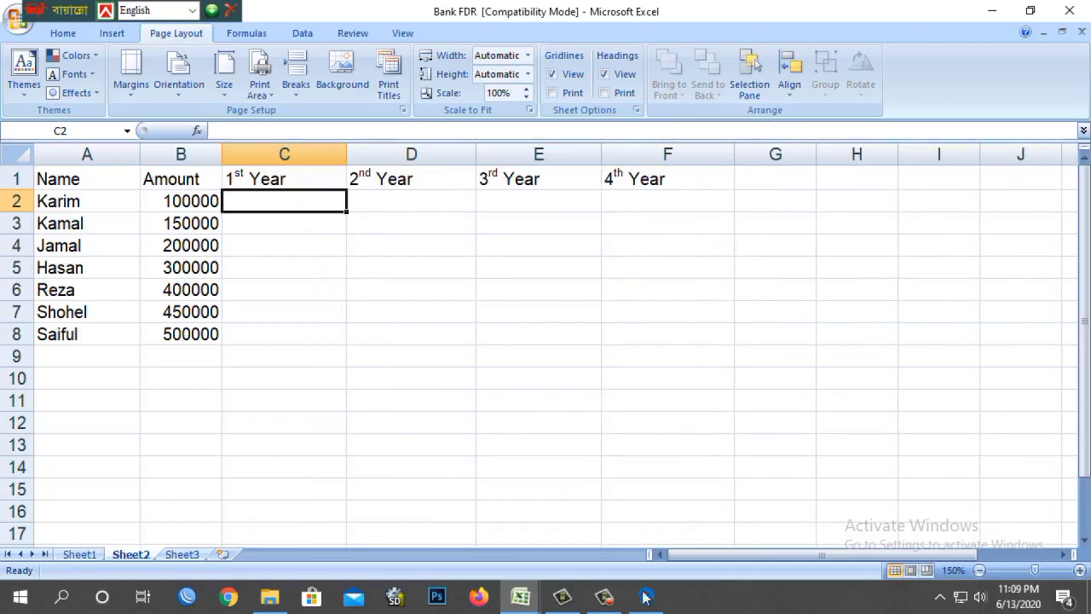
pyautogui.moveTo(648, 597)
pyautogui.moveTo(666, 555)
pyautogui.click(191, 202)
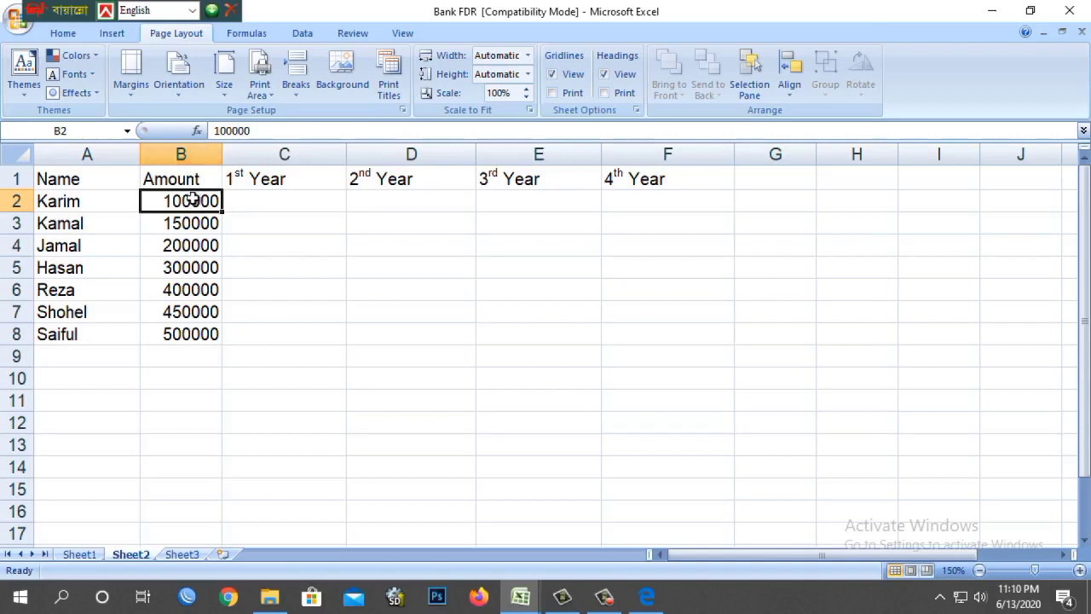
pyautogui.write('=')
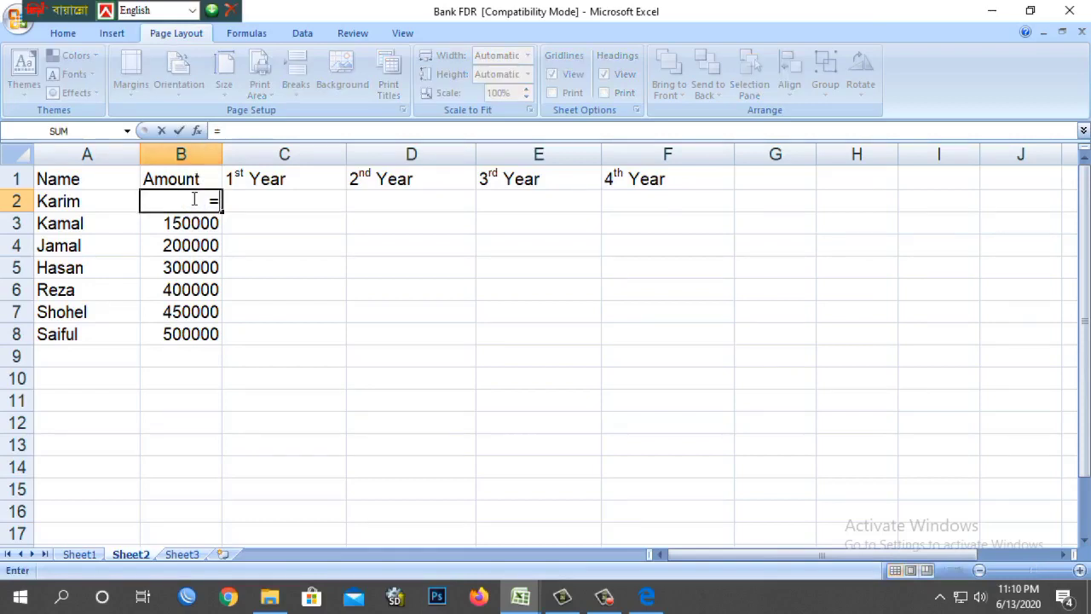
pyautogui.hotkey('ctrl', 'z')
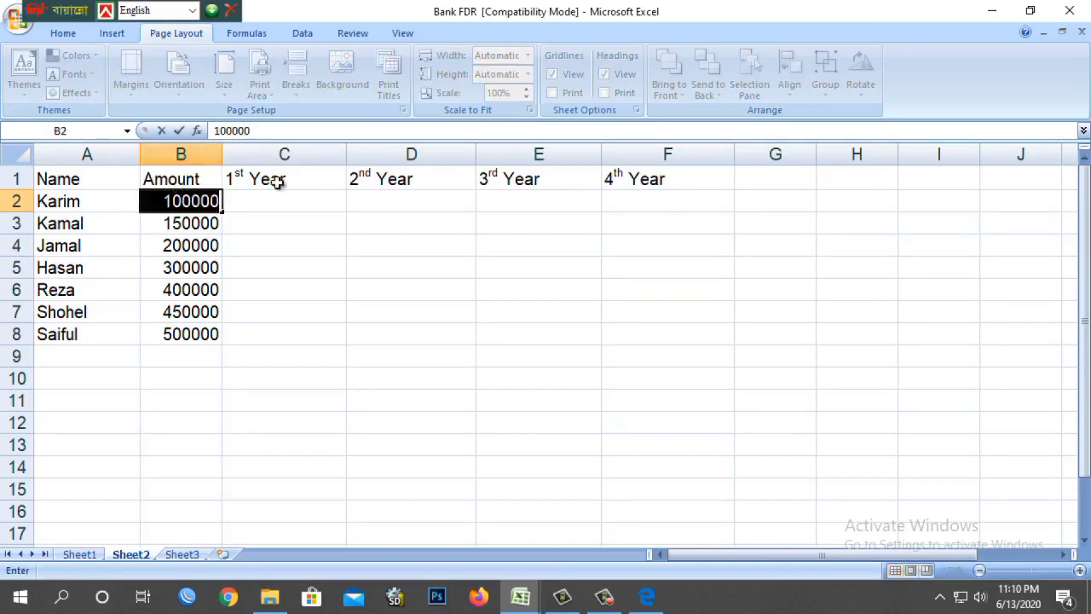
pyautogui.click(312, 201)
pyautogui.write('=')
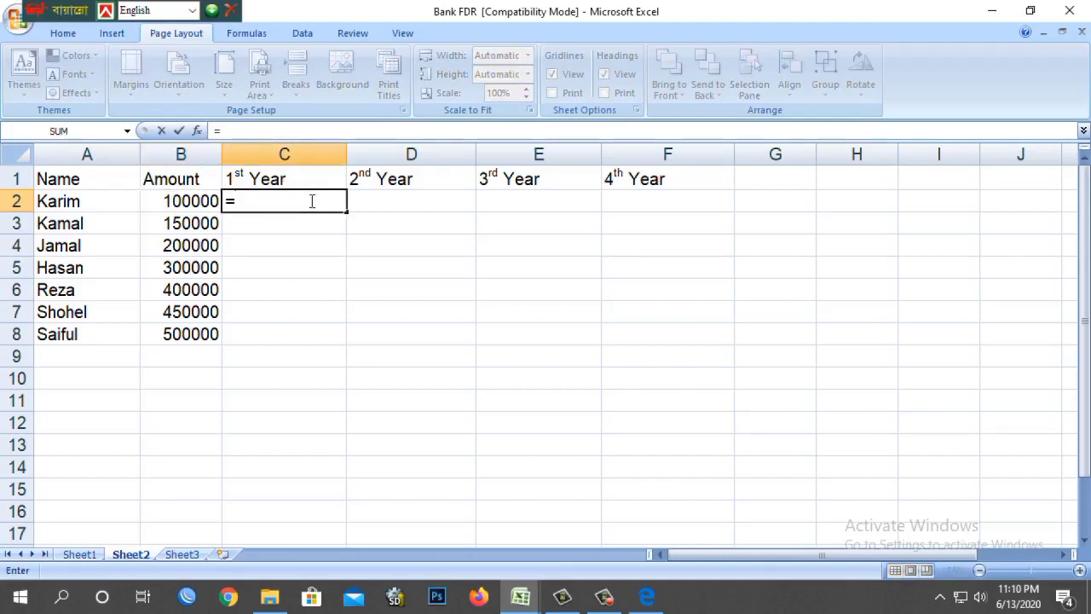
pyautogui.write('b2')
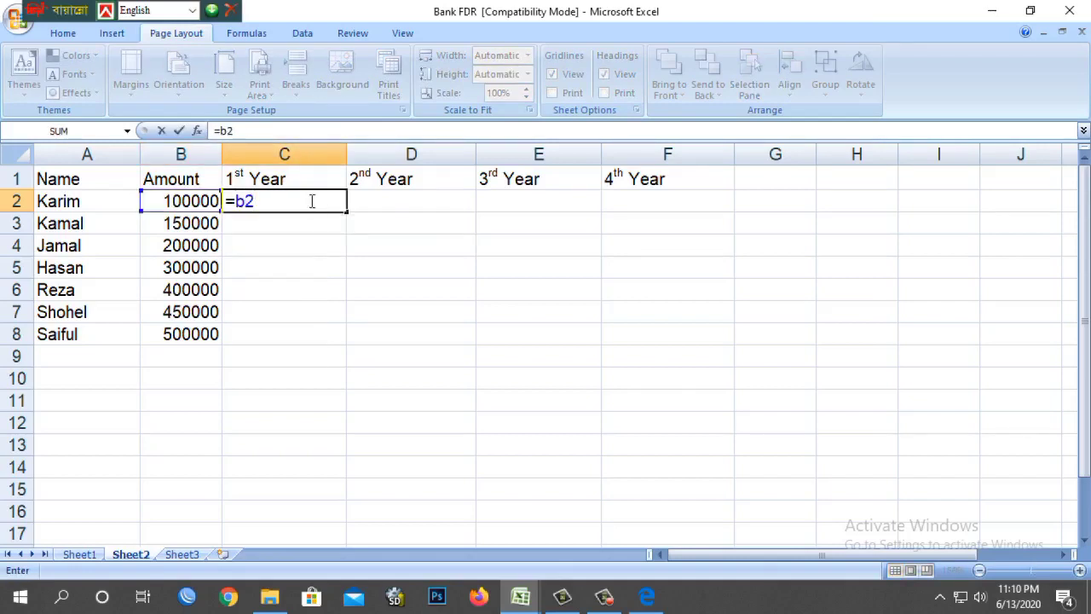
pyautogui.press('BackSpace')
pyautogui.press('BackSpace')
pyautogui.write('0000')
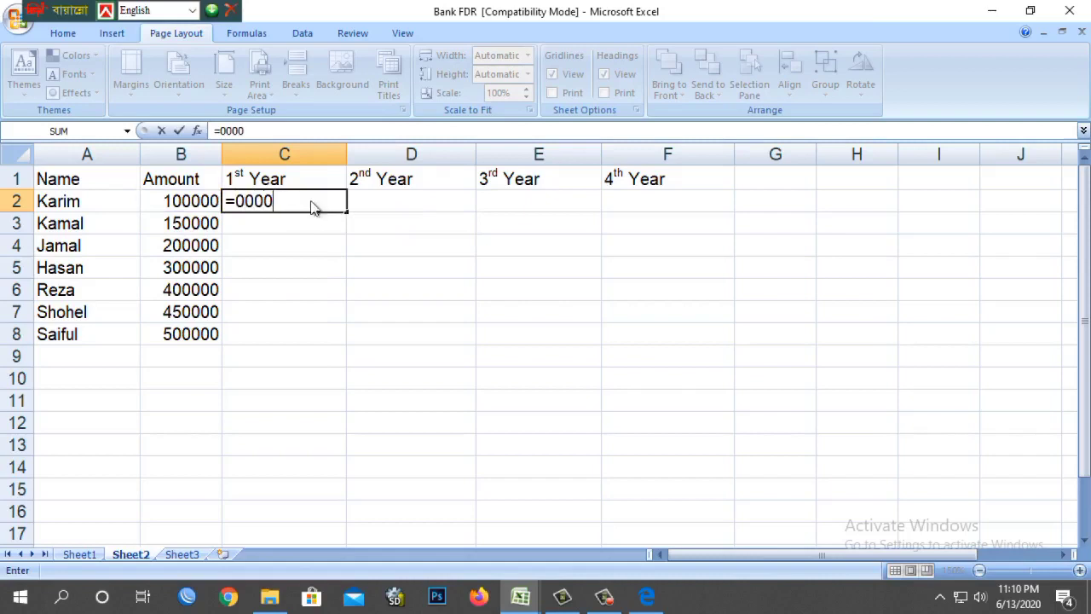
pyautogui.press('BackSpace')
pyautogui.press('BackSpace')
pyautogui.press('BackSpace')
pyautogui.press('BackSpace')
pyautogui.write('100000')
pyautogui.press('BackSpace')
pyautogui.press('BackSpace')
pyautogui.press('BackSpace')
pyautogui.press('BackSpace')
pyautogui.press('BackSpace')
pyautogui.press('BackSpace')
pyautogui.press('Return')
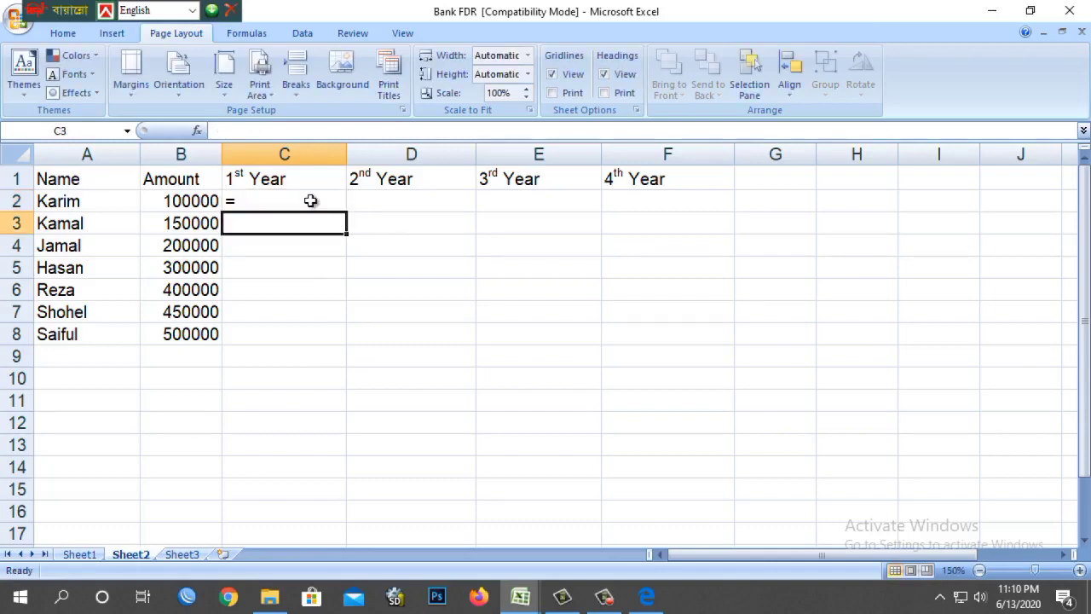
# - Enter the formula =B2*15%*1 in C2 as the first year's interest on the row 2 amount
pyautogui.click(273, 197)
pyautogui.press('BackSpace')
pyautogui.write('=')
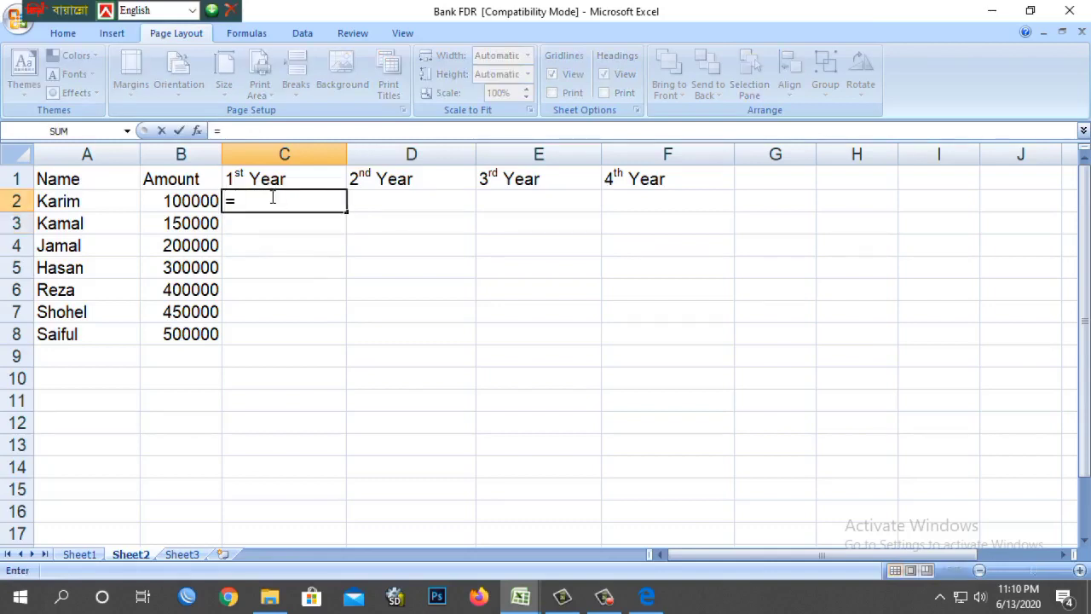
pyautogui.write('b2*')
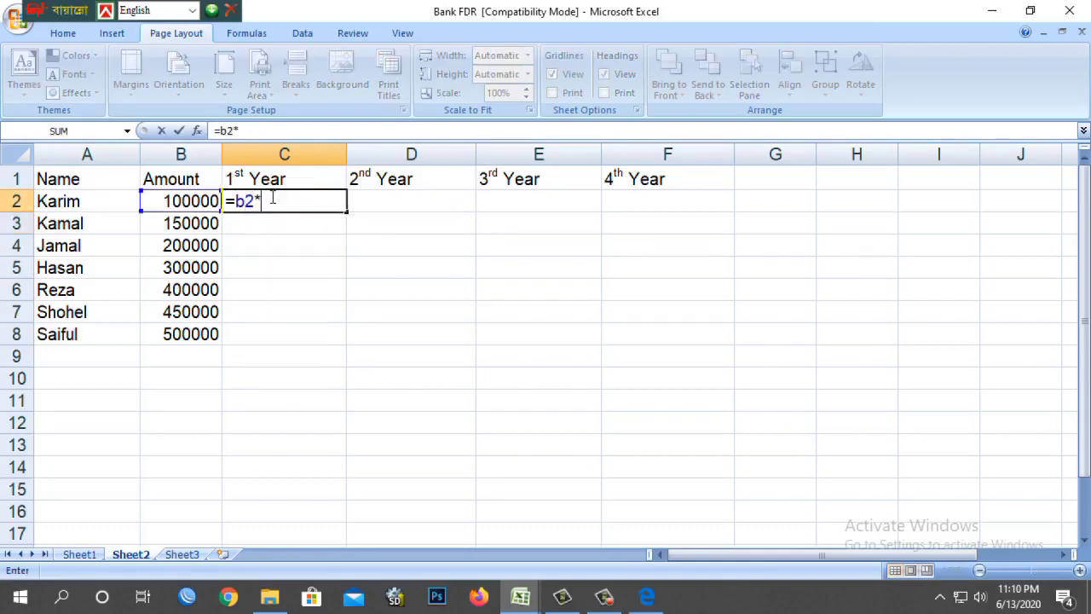
pyautogui.write('15%')
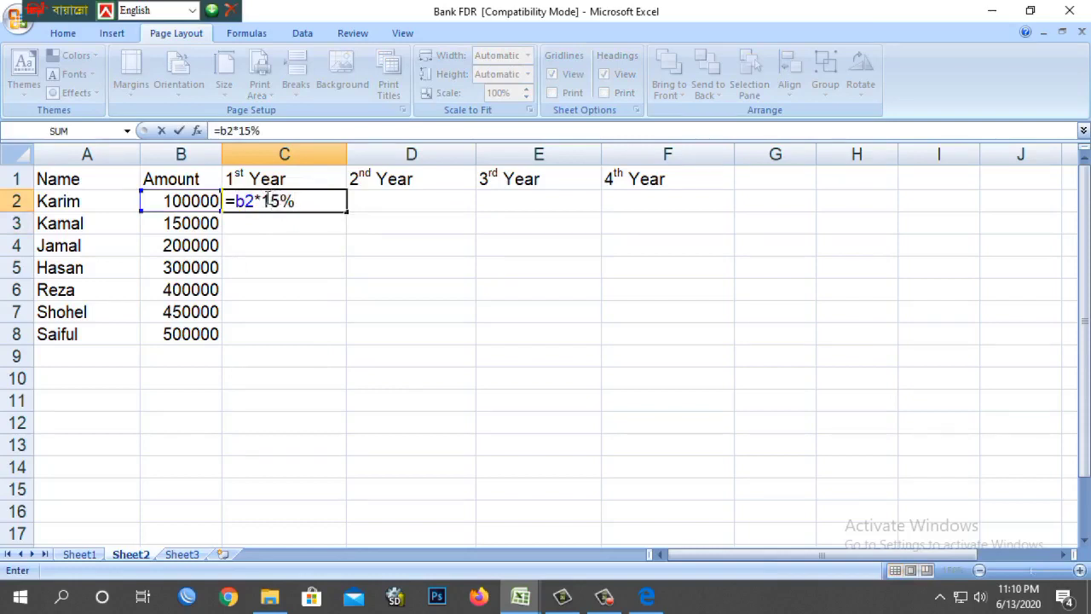
pyautogui.moveTo(226, 201); pyautogui.dragTo(296, 201)
pyautogui.click(297, 201)
pyautogui.write('*')
pyautogui.write('1')
pyautogui.press('Return')
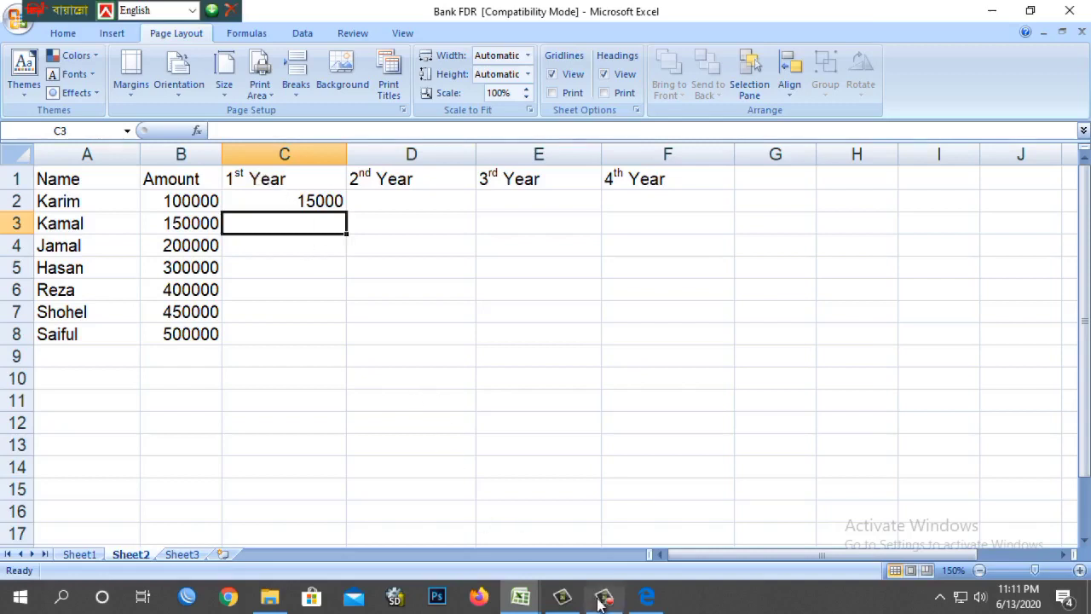
# - Switch to the Bank FDR 2 PDF in Microsoft Edge to recheck the compound interest exercise, and return to the Bank FDR workbook in Excel
pyautogui.moveTo(645, 591)
pyautogui.moveTo(625, 530)
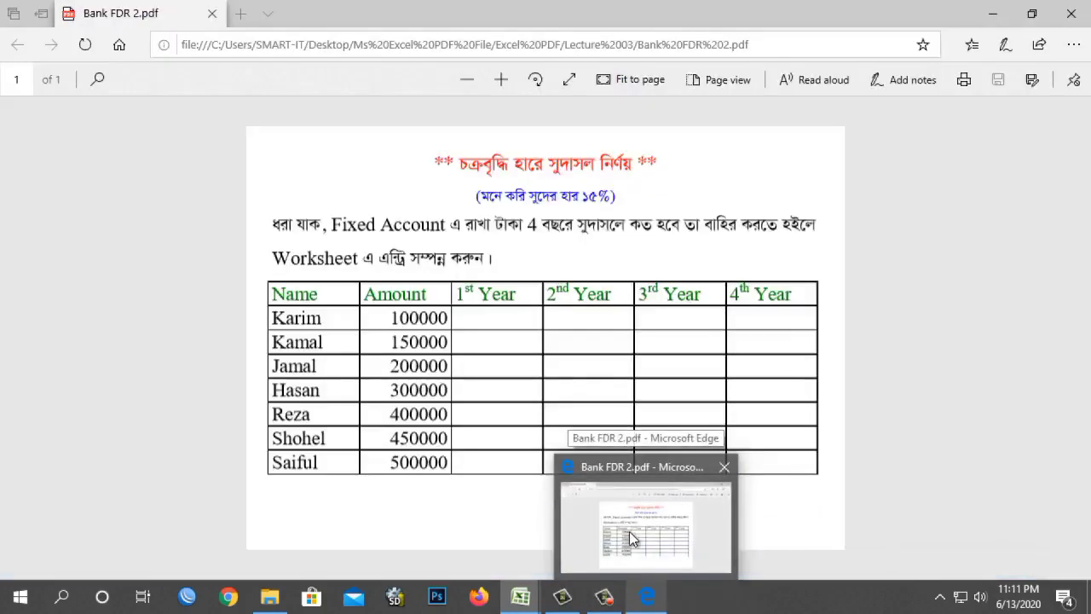
pyautogui.click(629, 533)
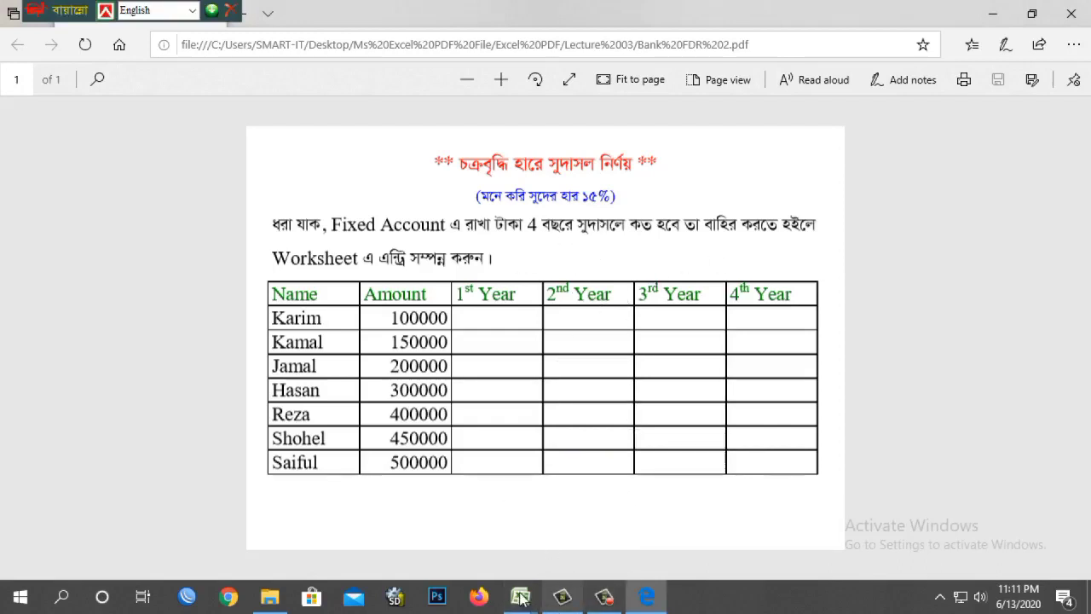
pyautogui.moveTo(521, 599)
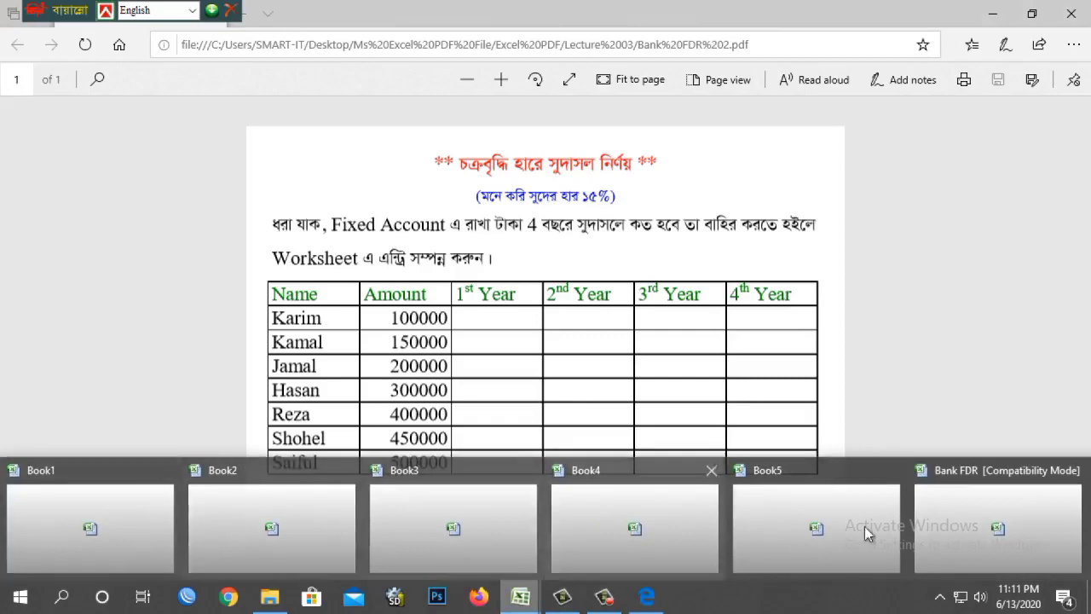
pyautogui.click(997, 528)
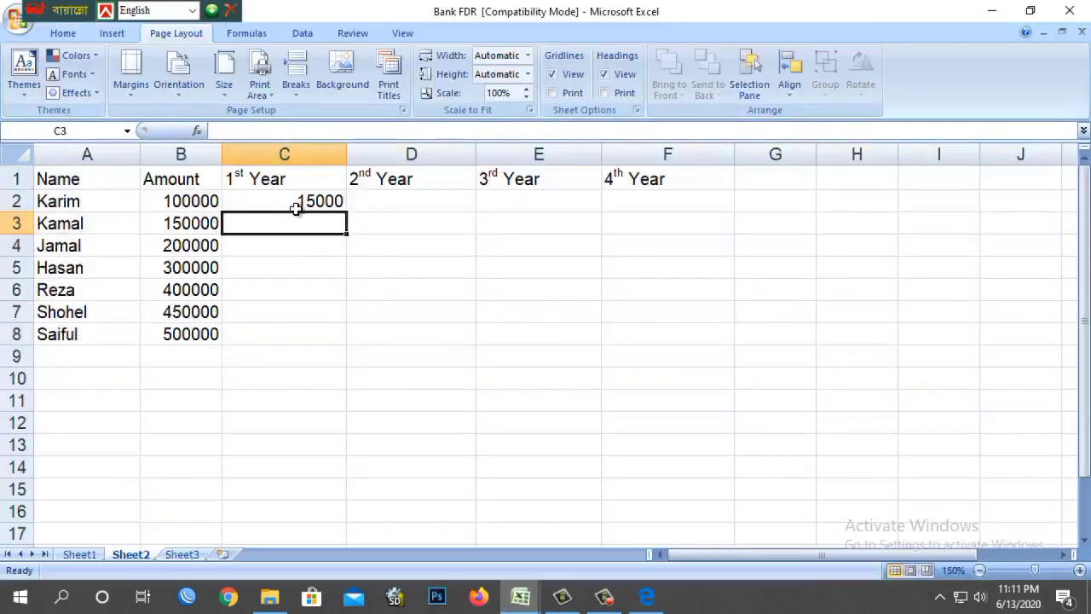
# - Extend the 1st Year formula in C2 to =B2*15%*1+B2 so it includes the principal
pyautogui.doubleClick(295, 207)
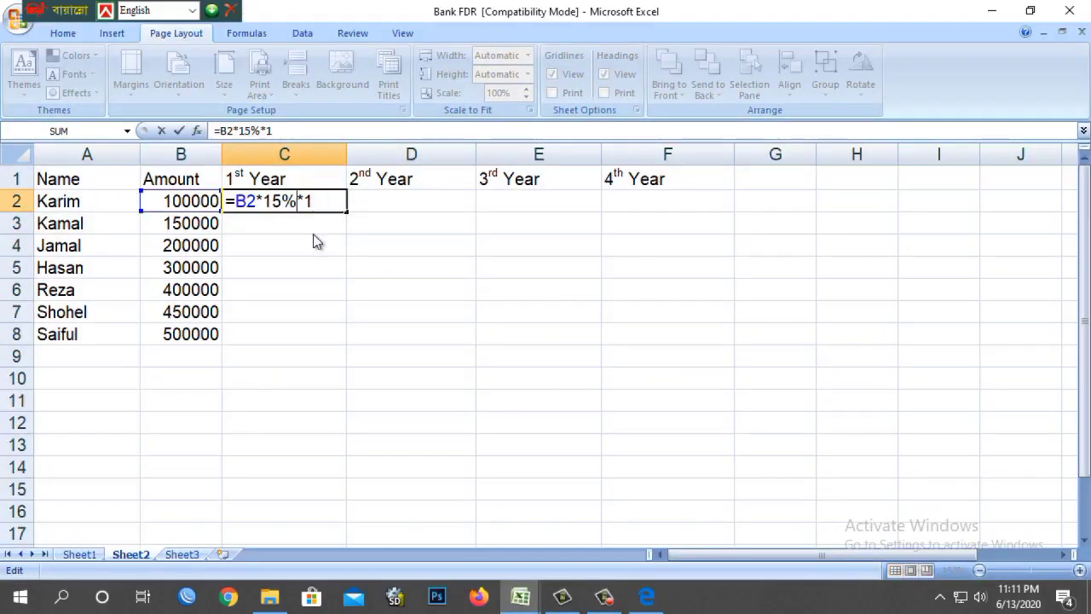
pyautogui.press('Return')
pyautogui.doubleClick(322, 203)
pyautogui.write('+')
pyautogui.write('+')
pyautogui.press('BackSpace')
pyautogui.write('b2')
pyautogui.press('Return')
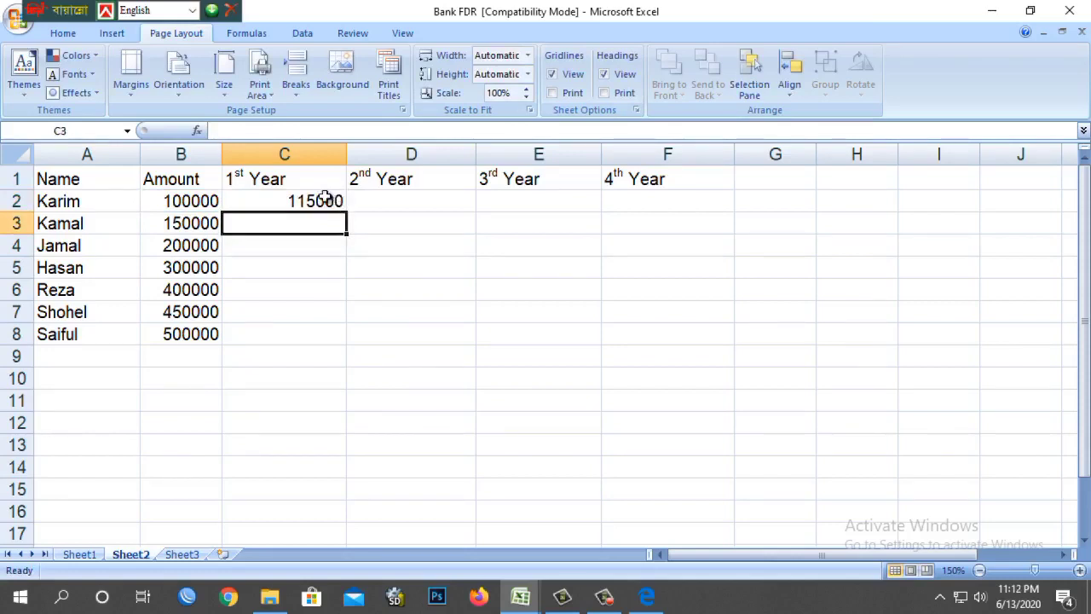
# - Enter the sample simple-interest figures 15000, 30000, 45000 and 60000 in cells E11 through H11
pyautogui.click(533, 415)
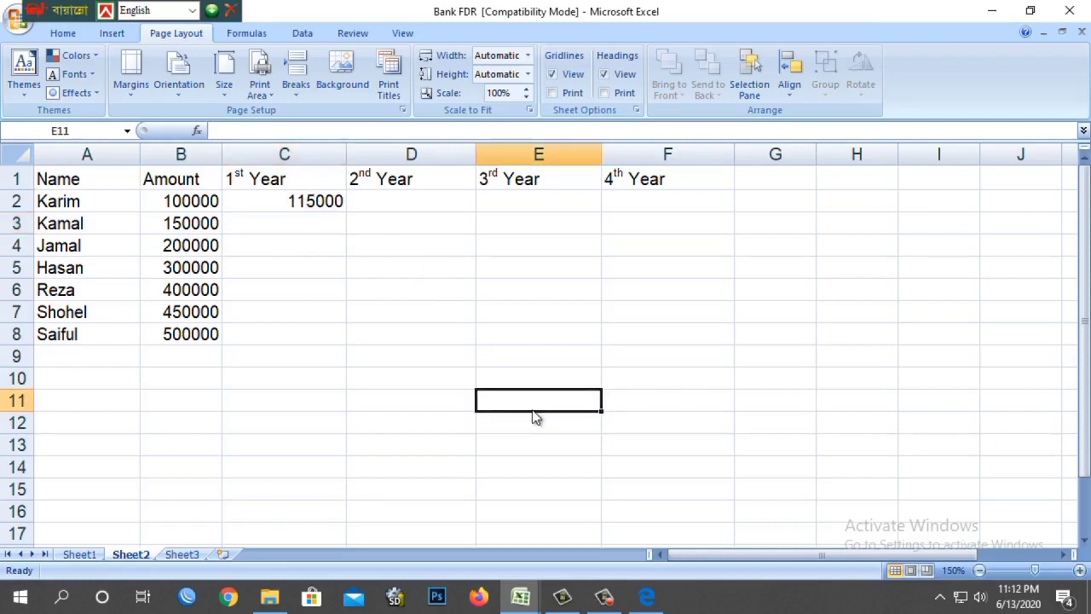
pyautogui.write('15000')
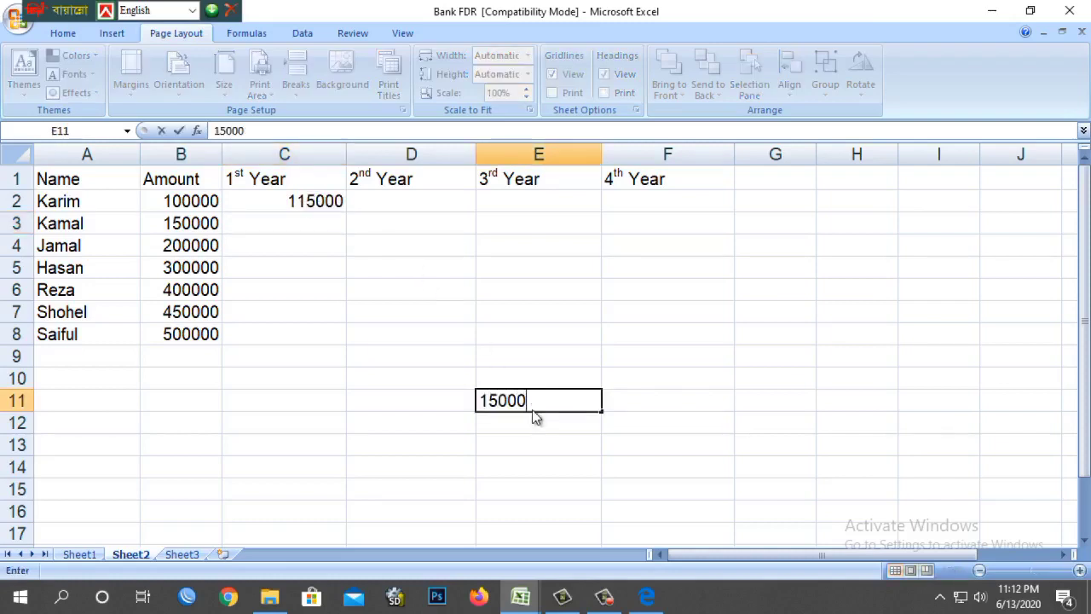
pyautogui.click(671, 404)
pyautogui.write('30')
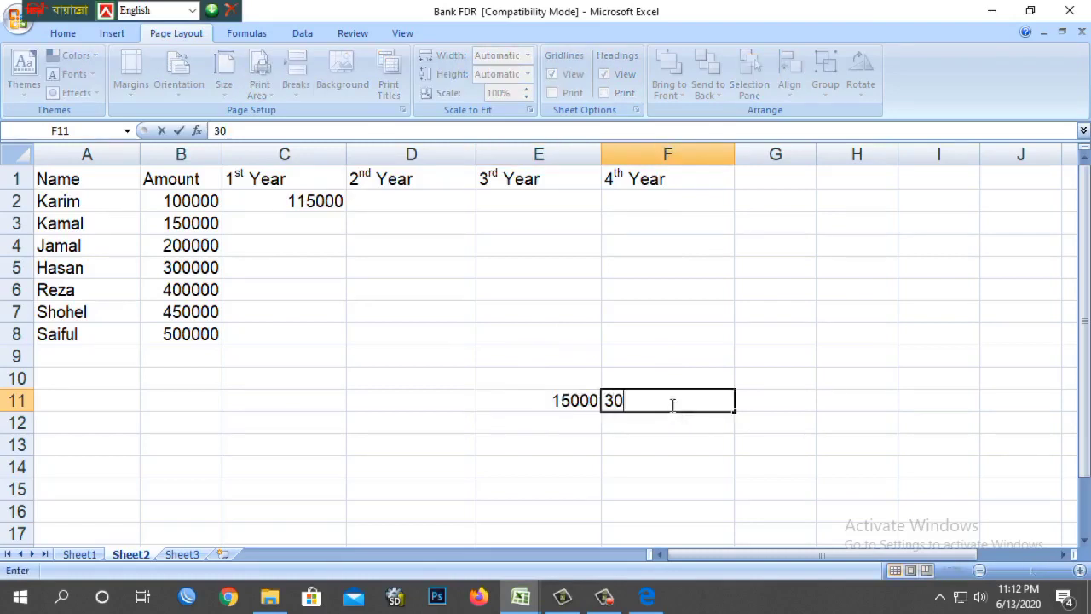
pyautogui.write('000')
pyautogui.click(788, 399)
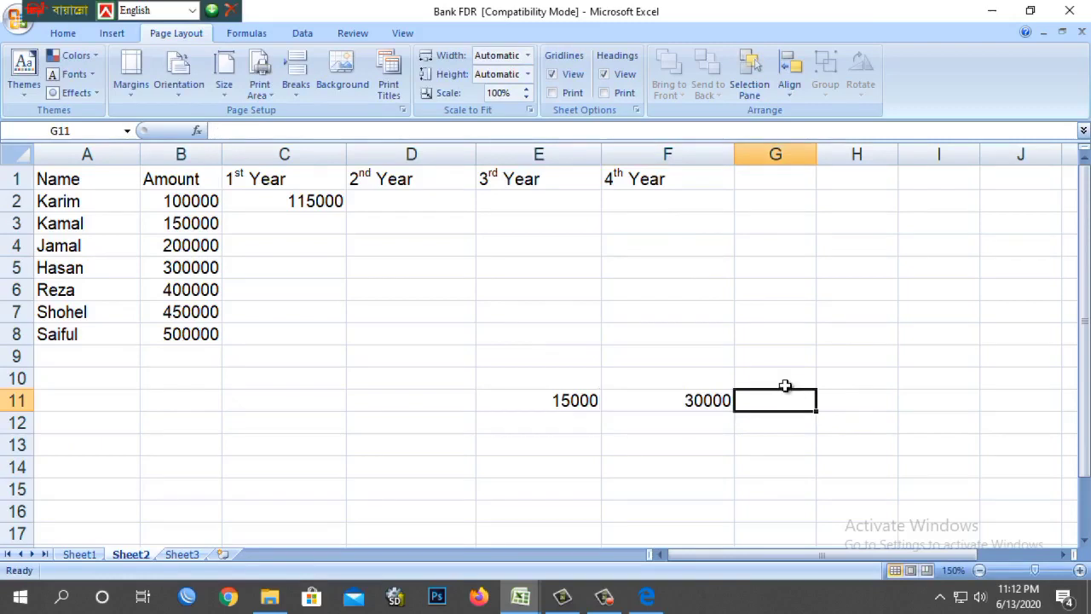
pyautogui.write('45000')
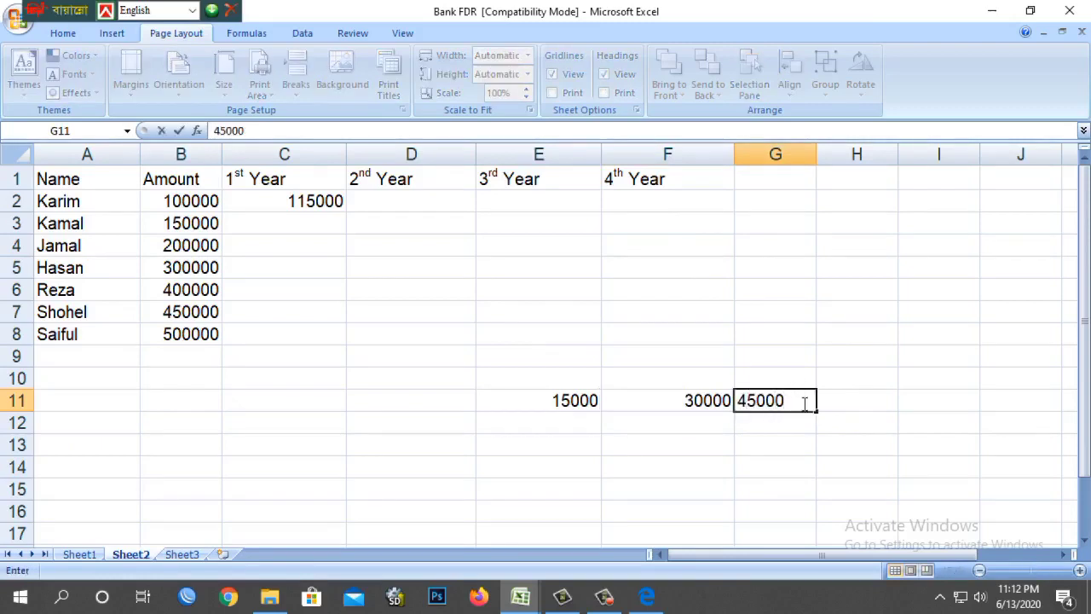
pyautogui.click(858, 398)
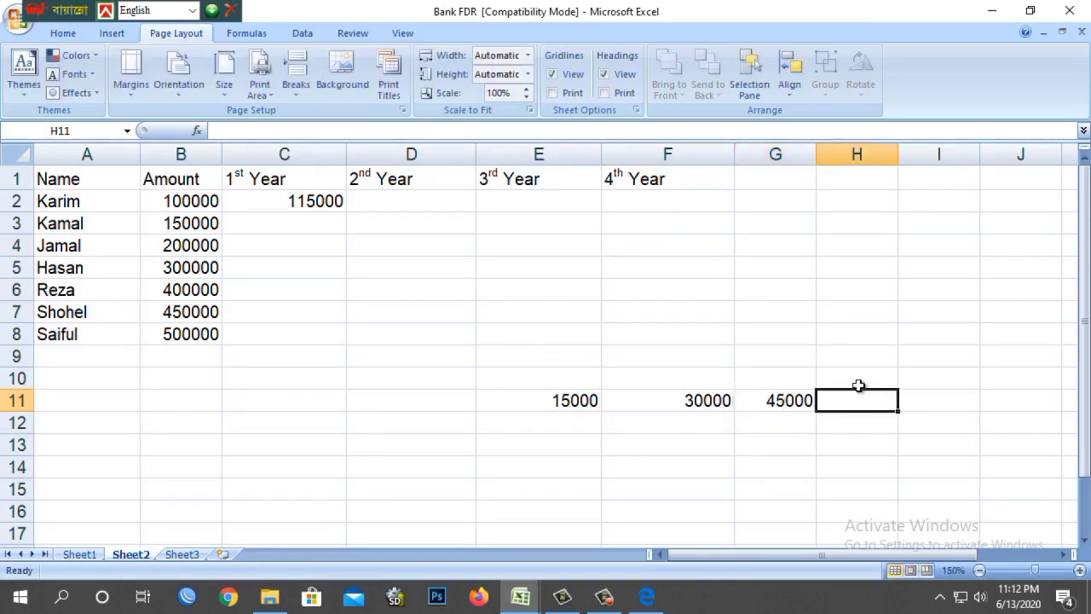
pyautogui.write('60000')
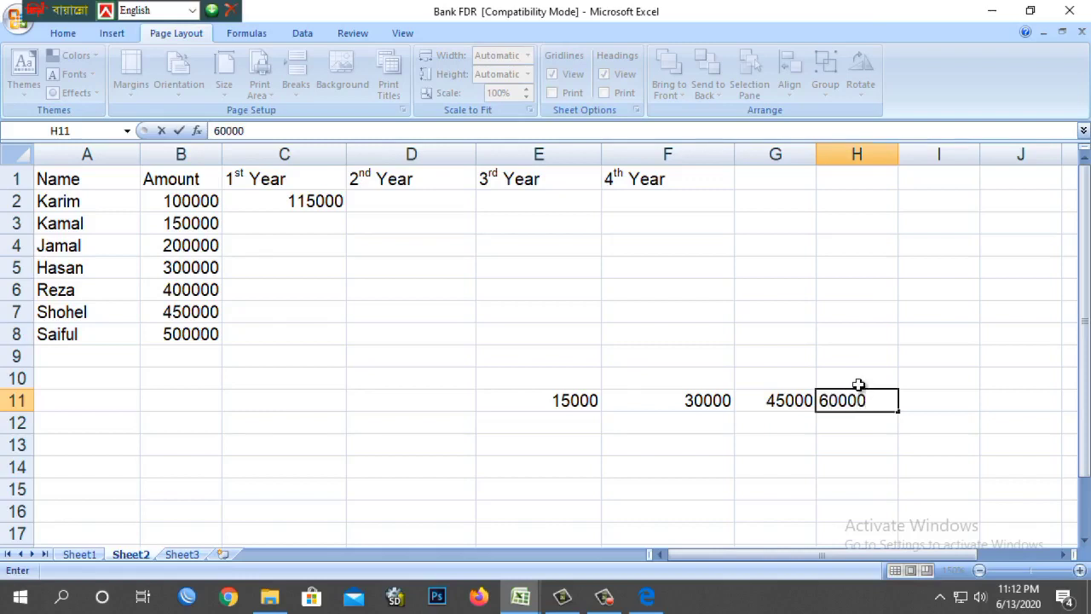
pyautogui.click(588, 400)
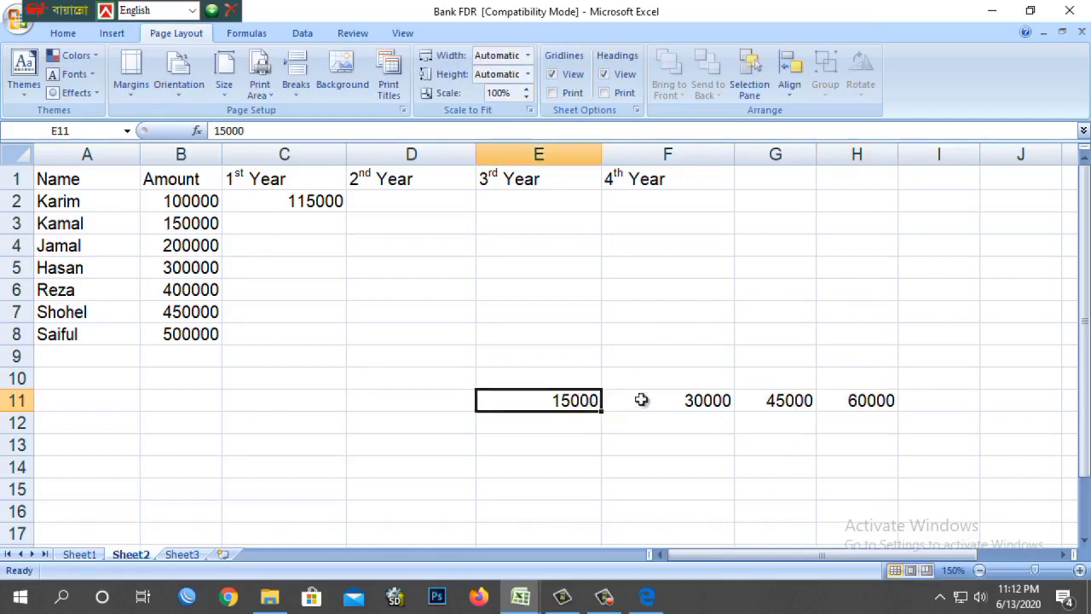
pyautogui.click(682, 403)
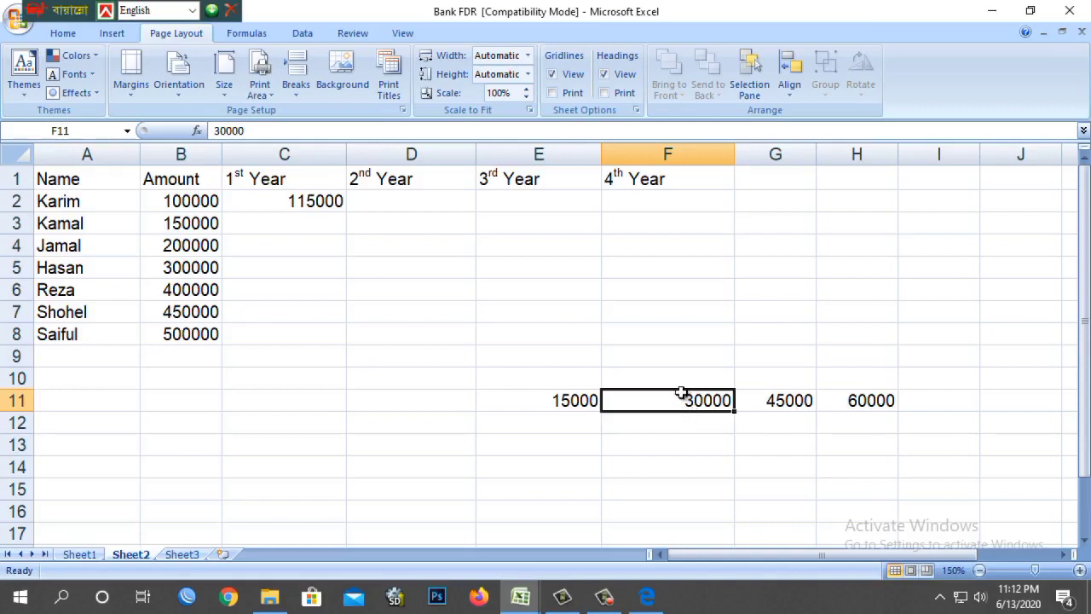
# - Fill the C2 compound interest formula across row 2 through the 2nd, 3rd and 4th Year columns, D2 to F2
pyautogui.click(285, 205)
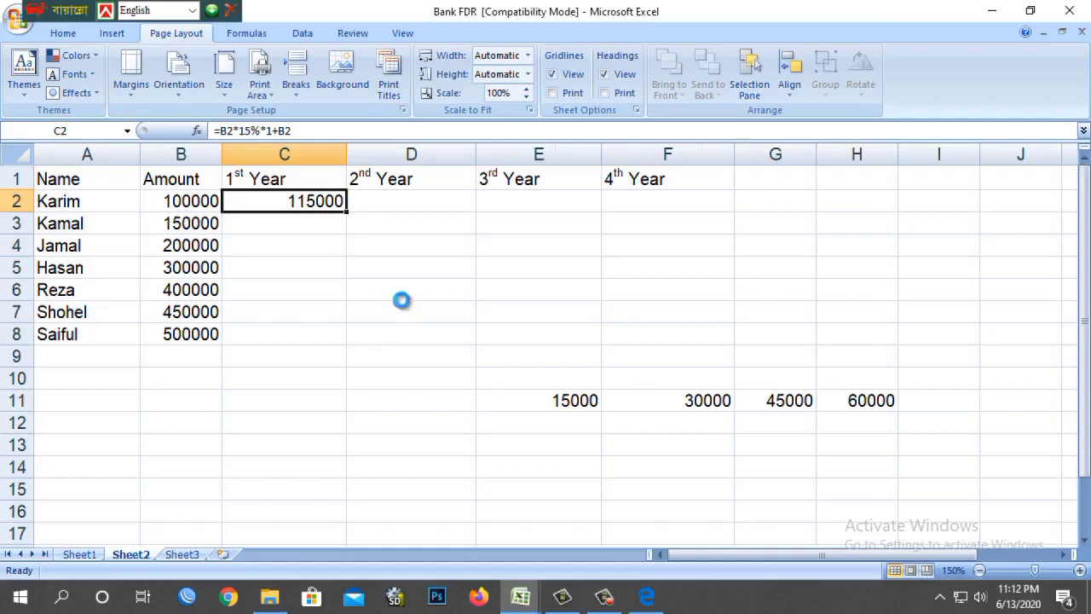
pyautogui.keyDown('ctrl'); pyautogui.scroll(4, 402, 299); pyautogui.keyUp('ctrl')
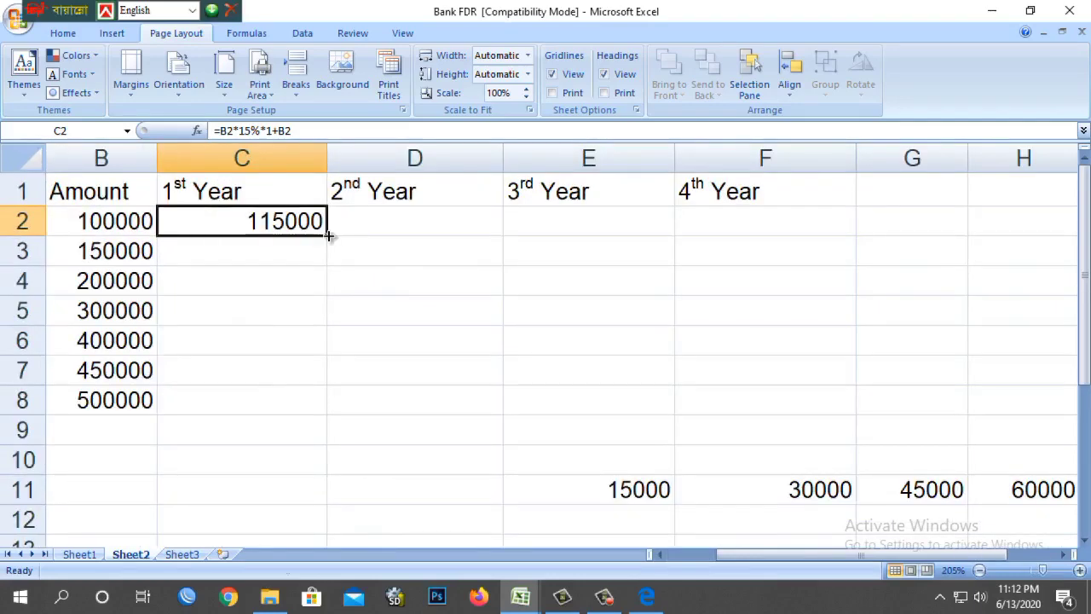
pyautogui.moveTo(328, 236); pyautogui.dragTo(421, 247)
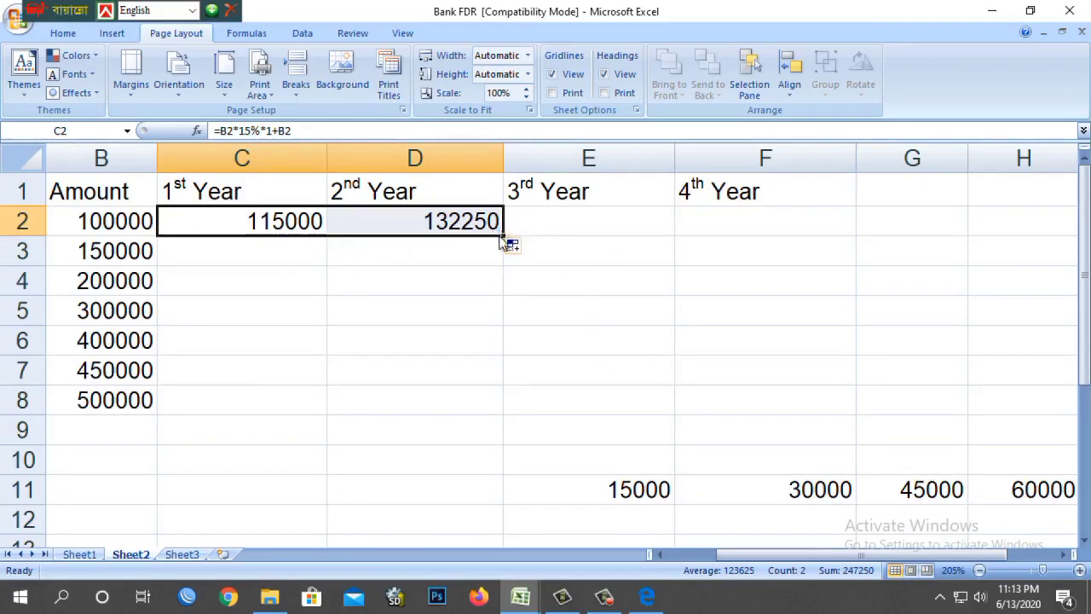
pyautogui.moveTo(503, 242); pyautogui.dragTo(615, 230)
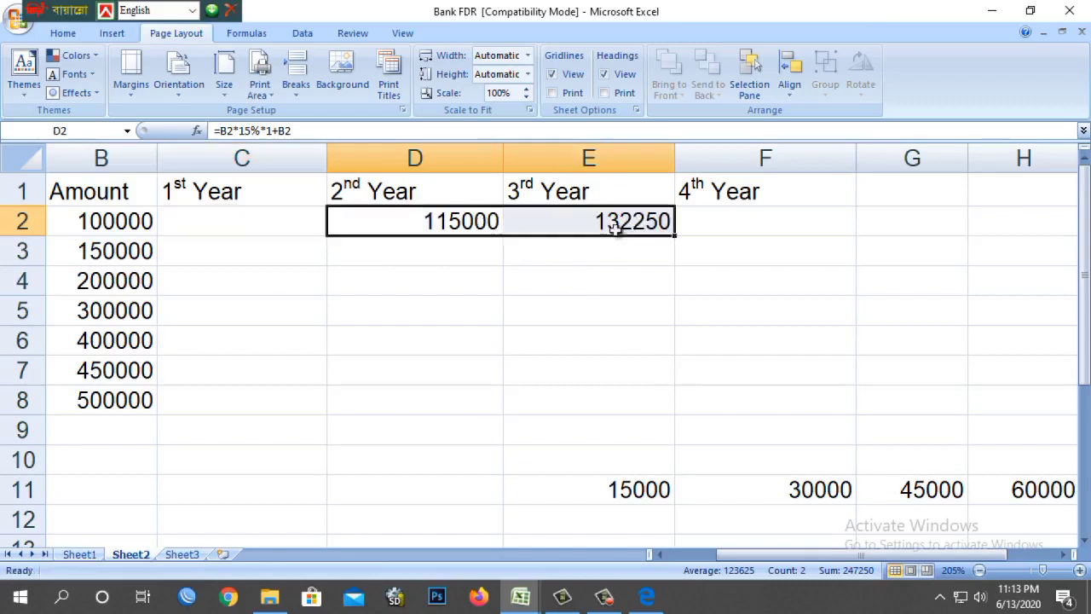
pyautogui.hotkey('ctrl', 'z')
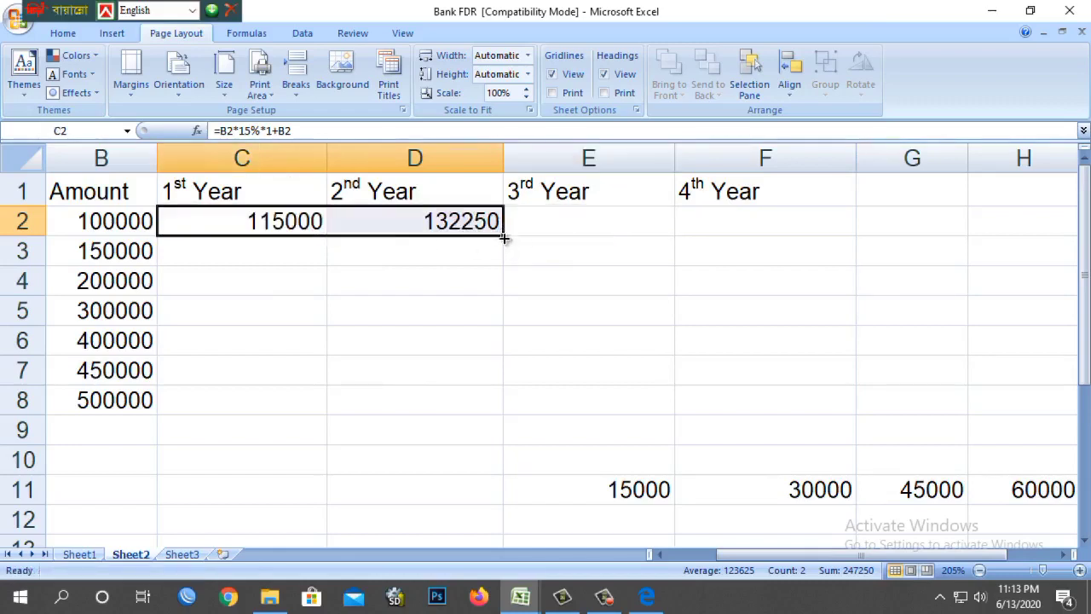
pyautogui.moveTo(503, 240); pyautogui.dragTo(633, 256)
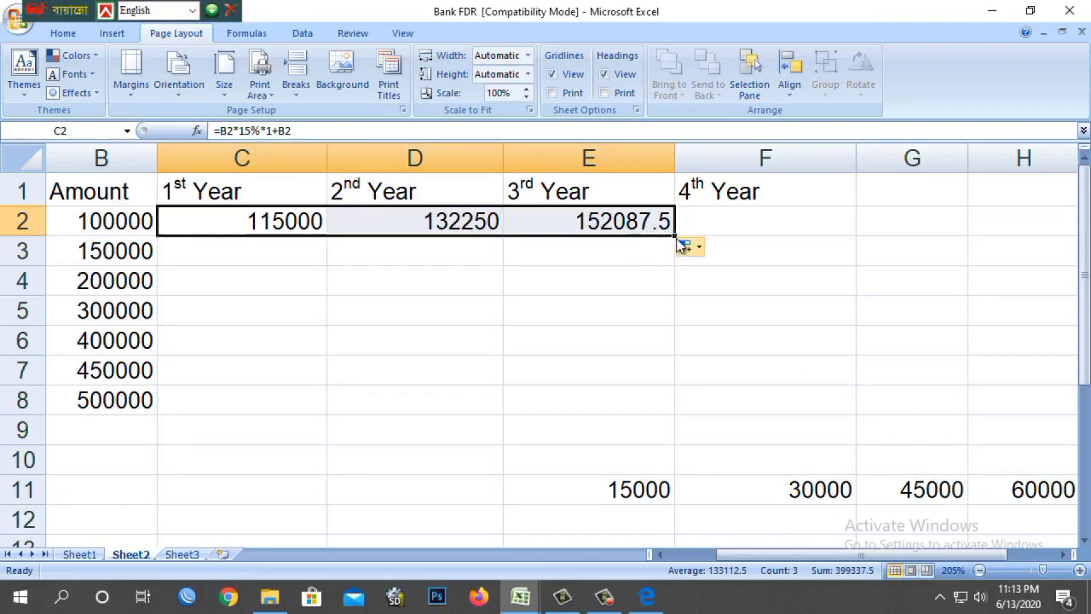
pyautogui.moveTo(682, 240); pyautogui.dragTo(768, 255)
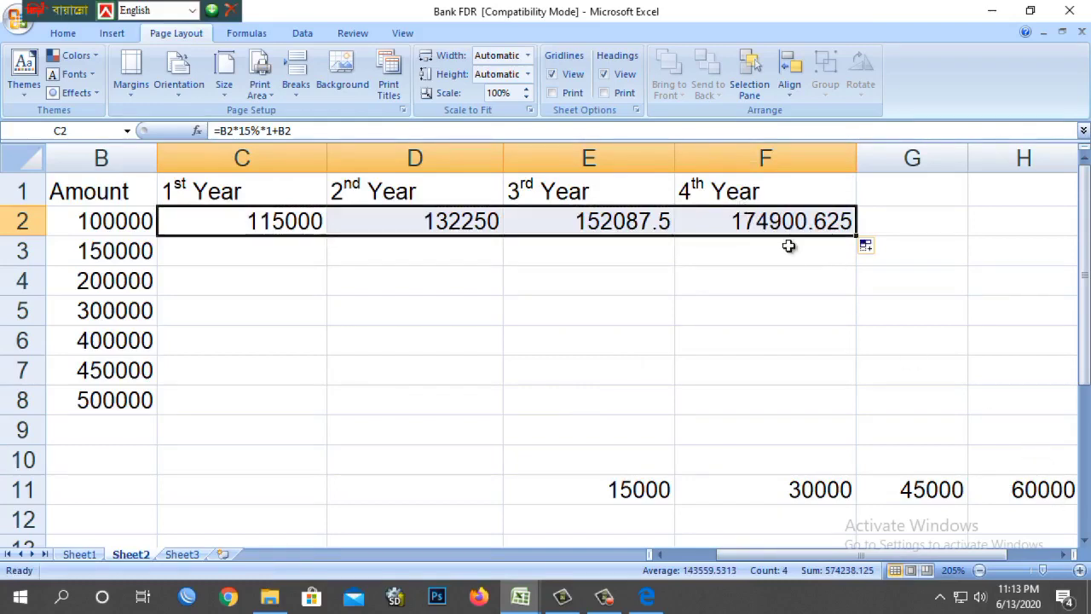
# - Fill the four yearly formulas in C2:F2 down through row 8, and clear the sample figures from row 11
pyautogui.moveTo(858, 238); pyautogui.dragTo(863, 397)
pyautogui.scroll(-4, 863, 397)
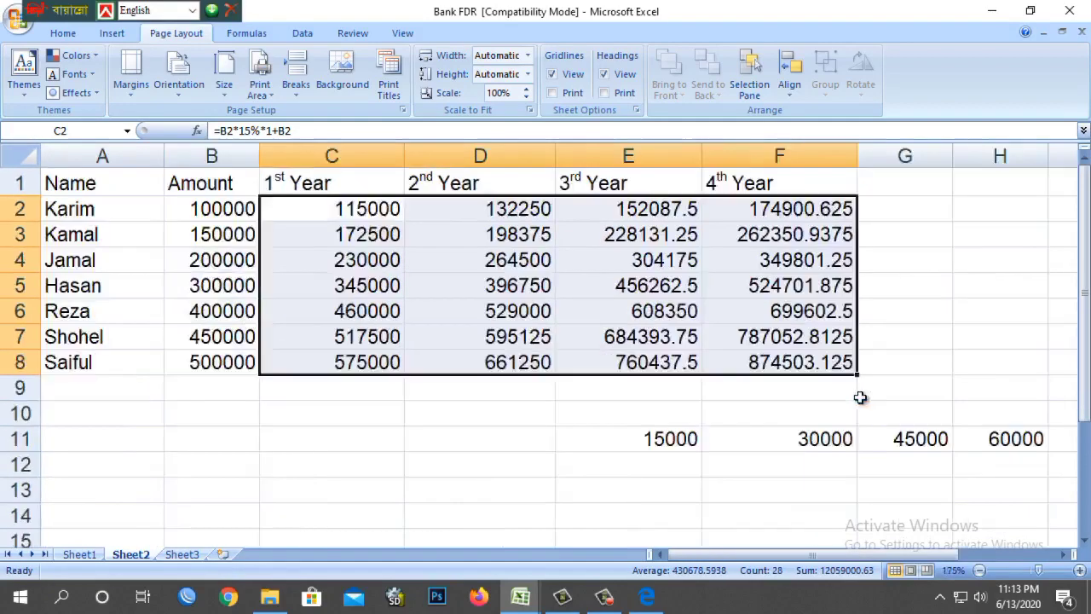
pyautogui.click(640, 439)
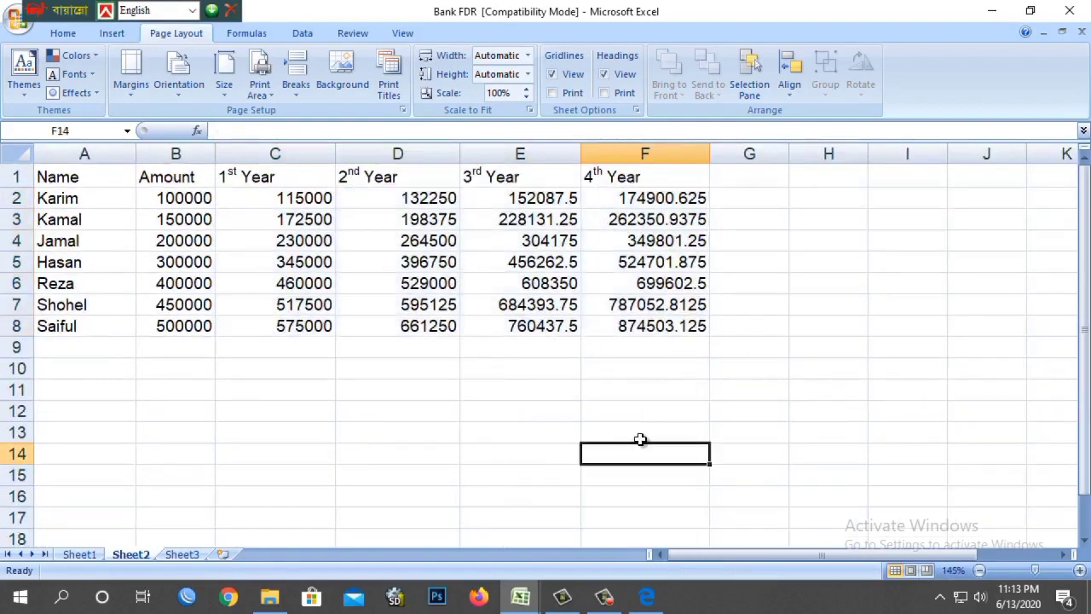